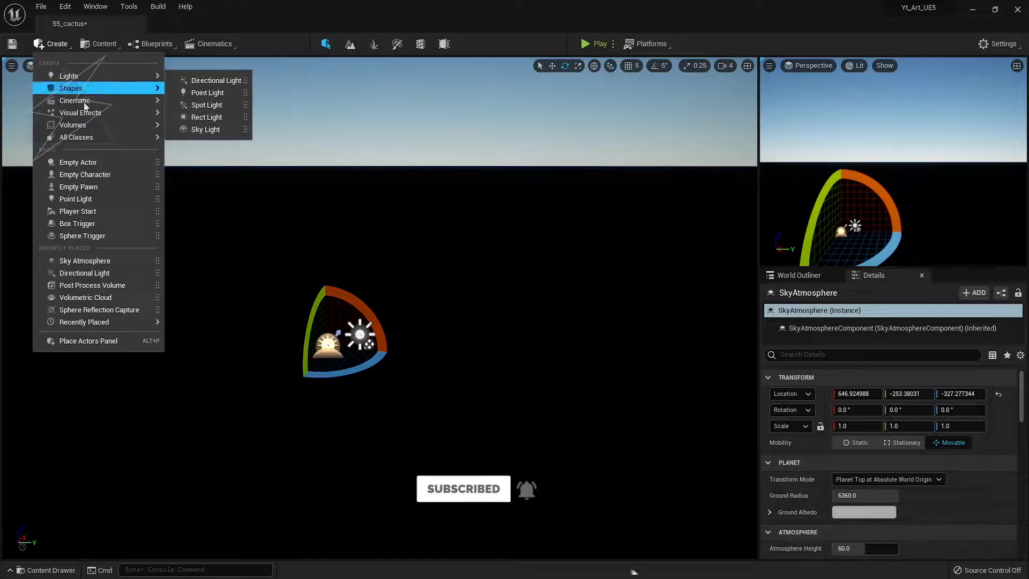
Add an Exponential Height Fog actor to the level and select it
mouse_move(91, 107)
left_click(215, 154)
left_click(439, 355)
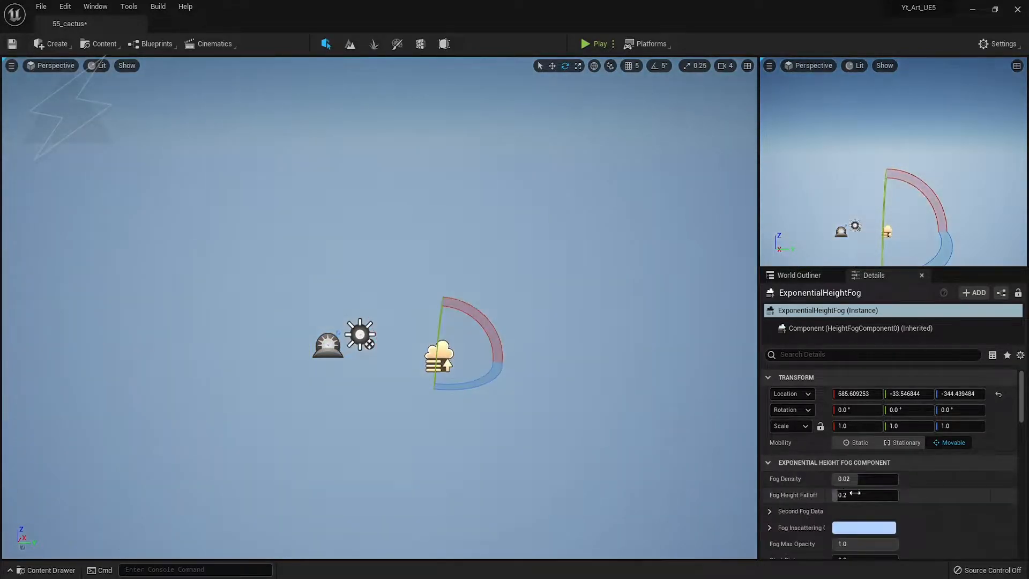
Set the height fog's inscattering color to black and darken its directional inscattering color
scroll(873, 485, "down", 4)
left_click(864, 457)
left_click_drag(782, 385, 803, 547)
left_click(784, 571)
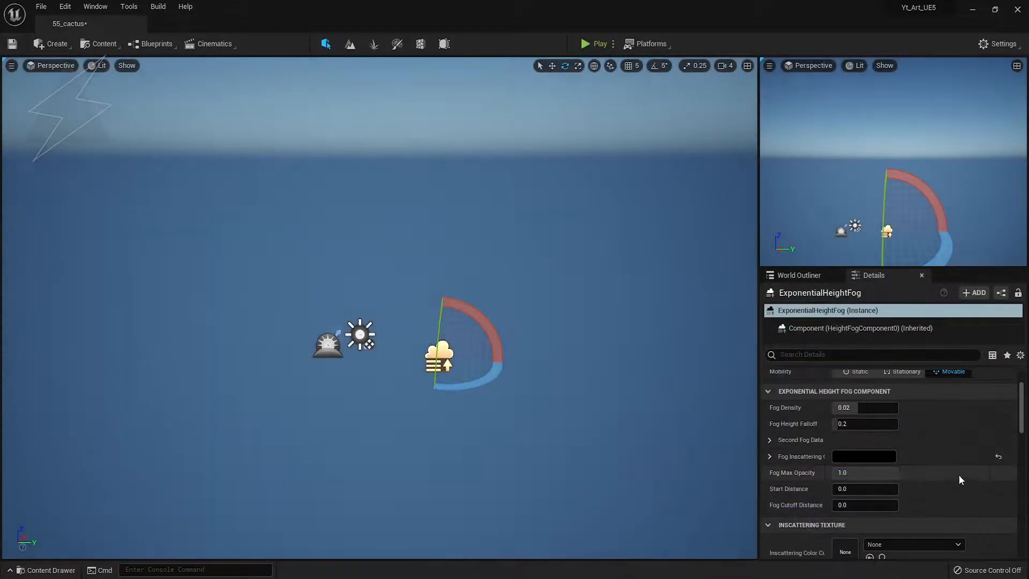
scroll(959, 474, "down", 5)
left_click(848, 451)
left_click_drag(769, 407, 774, 489)
left_click(770, 571)
Add a Sky Light to the level and enable Real Time Capture on it
scroll(932, 479, "up", 8)
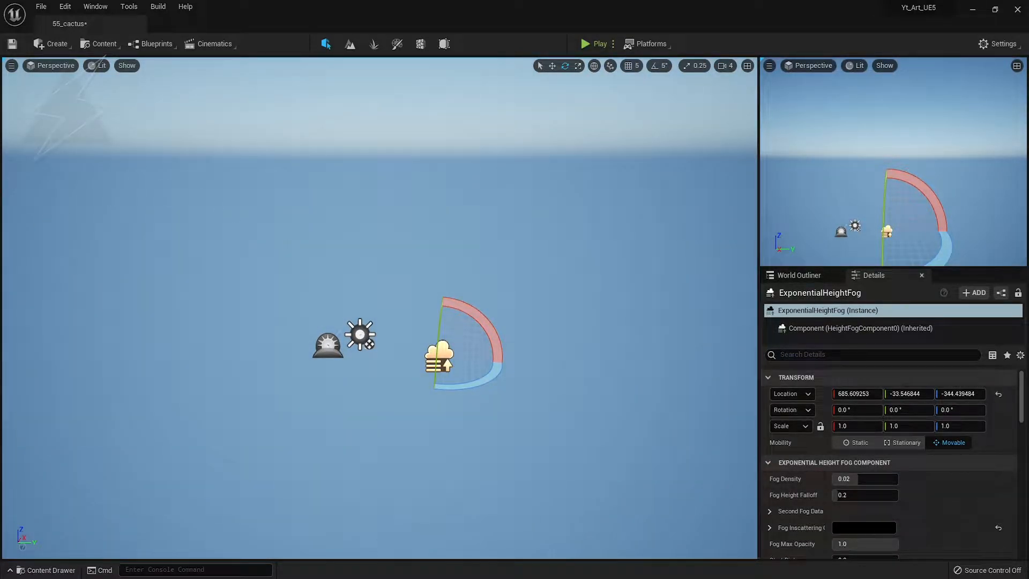
left_click(53, 44)
mouse_move(88, 76)
left_click(210, 128)
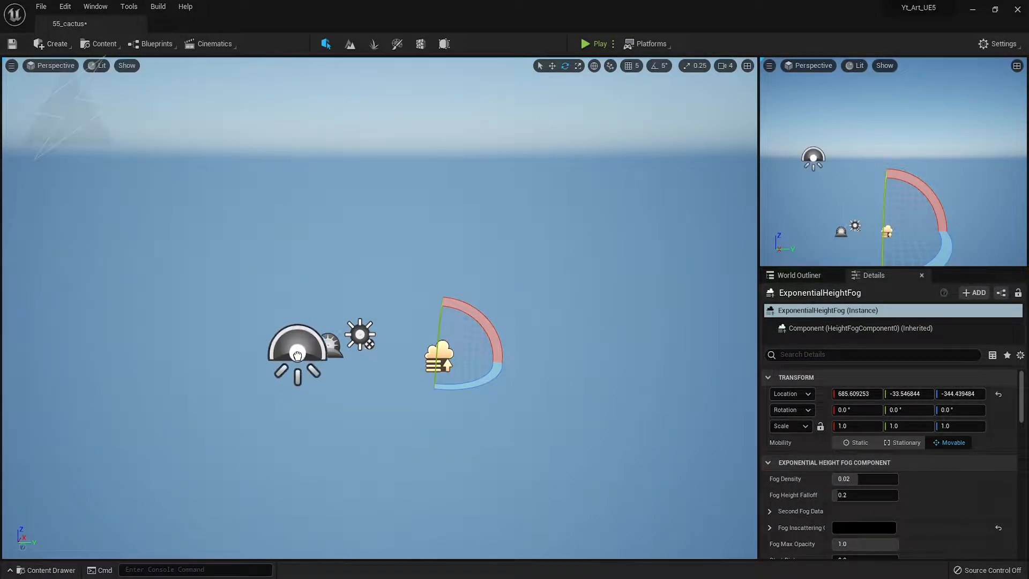
right_click_drag(463, 405, 464, 375)
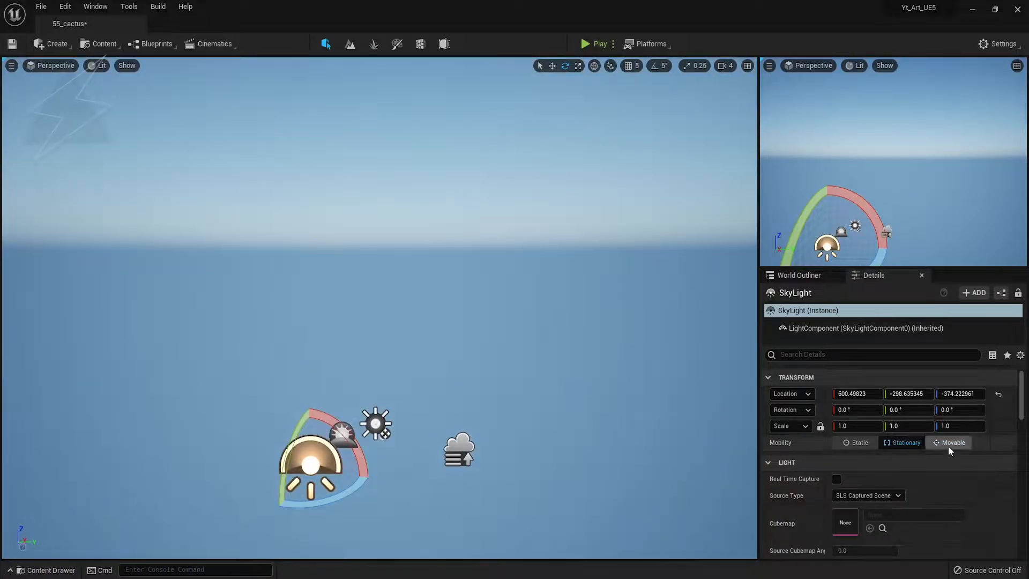
left_click(836, 479)
Create a new landscape of 8 × 8 components with 2 × 2 sections each and an overall resolution of 1009 × 1009
left_click(357, 45)
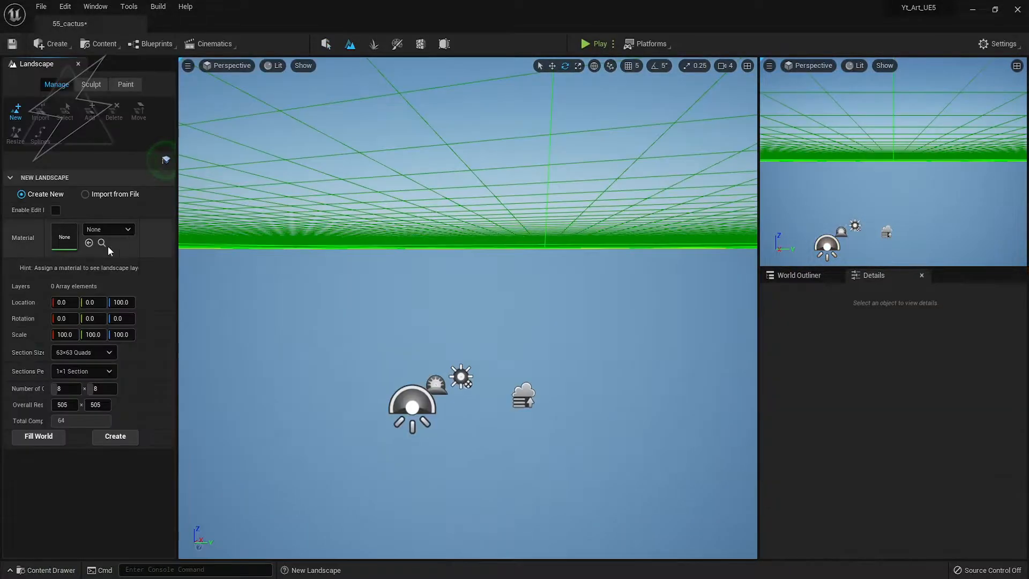
left_click(115, 436)
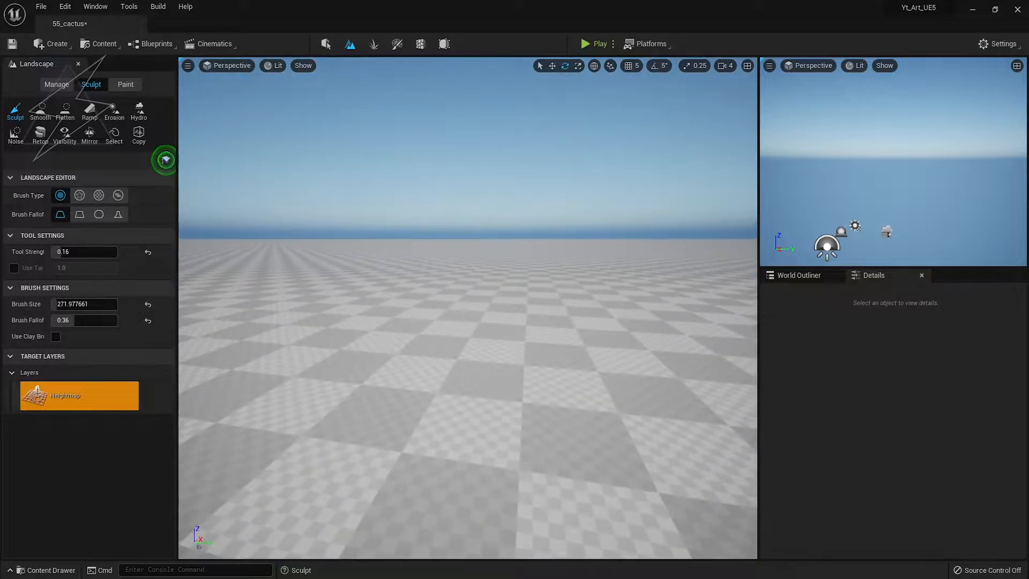
mouse_move(419, 278)
right_mouse_down()
mouse_move(418, 289)
mouse_move(418, 234)
right_mouse_up()
Sculpt low hills across the middle of the flat landscape and a taller mound on its right side
key("F11")
key("q")
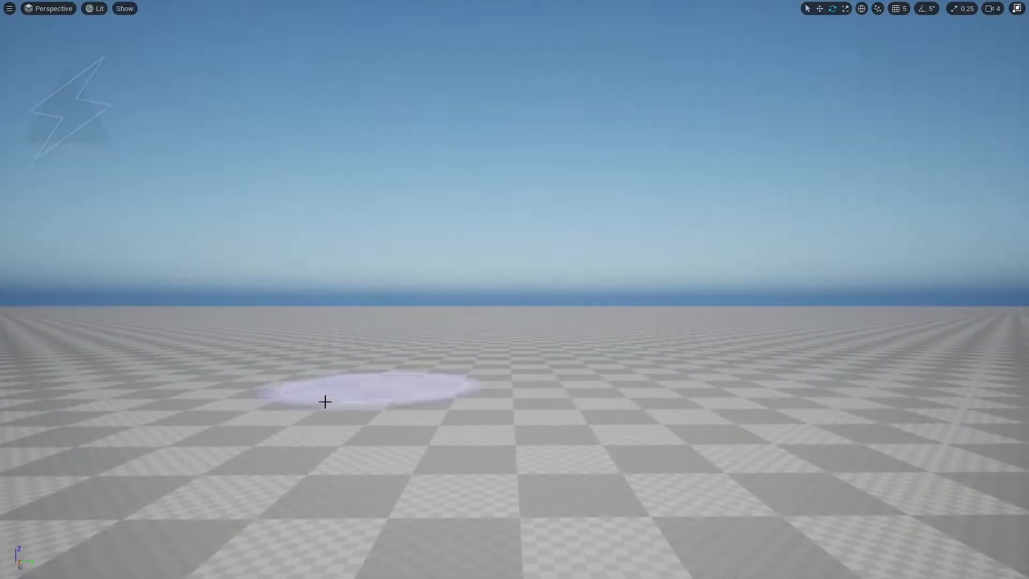
left_click_drag(234, 406, 808, 396)
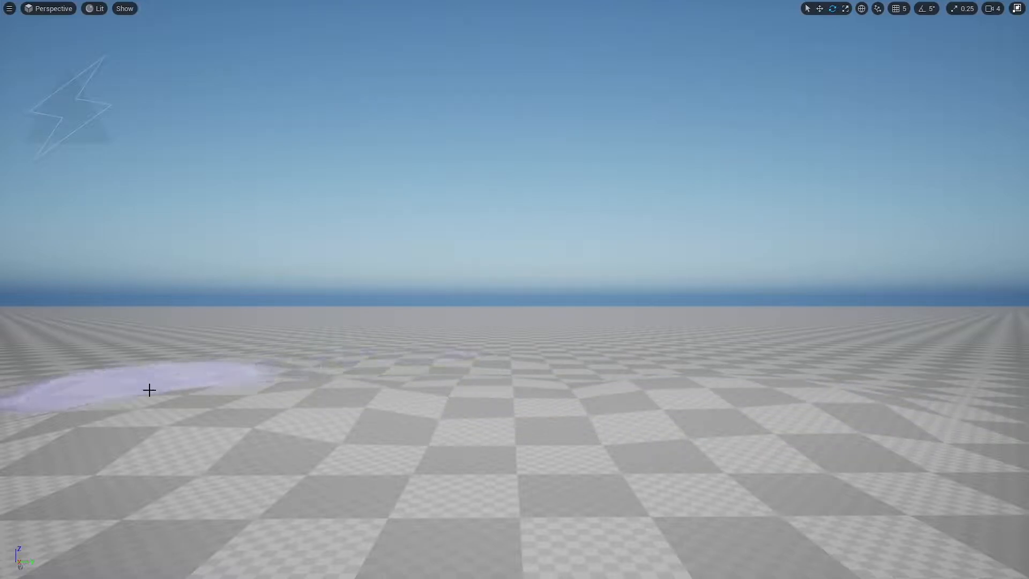
mouse_move(149, 390)
left_mouse_down()
mouse_move(652, 411)
mouse_move(268, 371)
mouse_move(845, 332)
mouse_move(617, 350)
mouse_move(655, 339)
left_mouse_up()
right_click_drag(654, 339, 664, 394)
key("e")
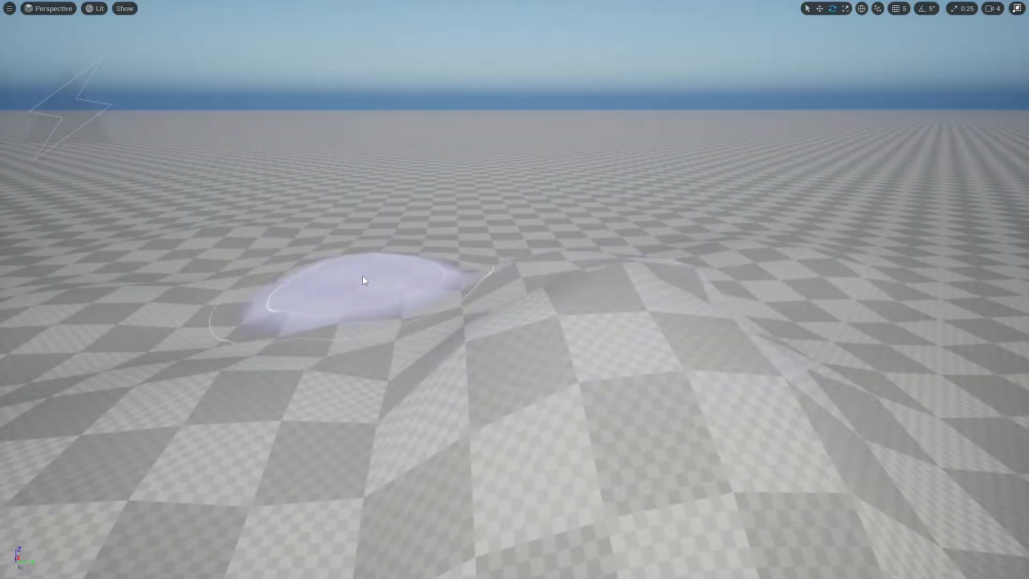
right_click_drag(252, 270, 215, 269)
left_click_drag(252, 266, 206, 269)
right_click_drag(206, 270, 228, 262)
Smooth the sculpted hills and the tall mound with the landscape Smooth tool
mouse_move(472, 319)
right_mouse_down()
mouse_move(536, 305)
mouse_move(417, 295)
mouse_move(455, 287)
right_mouse_up()
key("q")
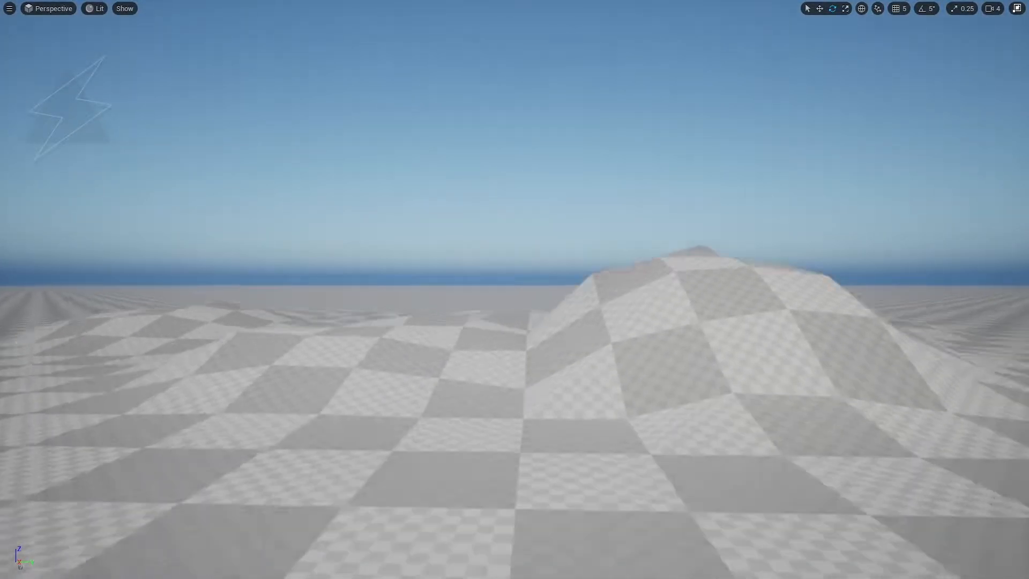
key("e")
right_click_drag(477, 323, 479, 322)
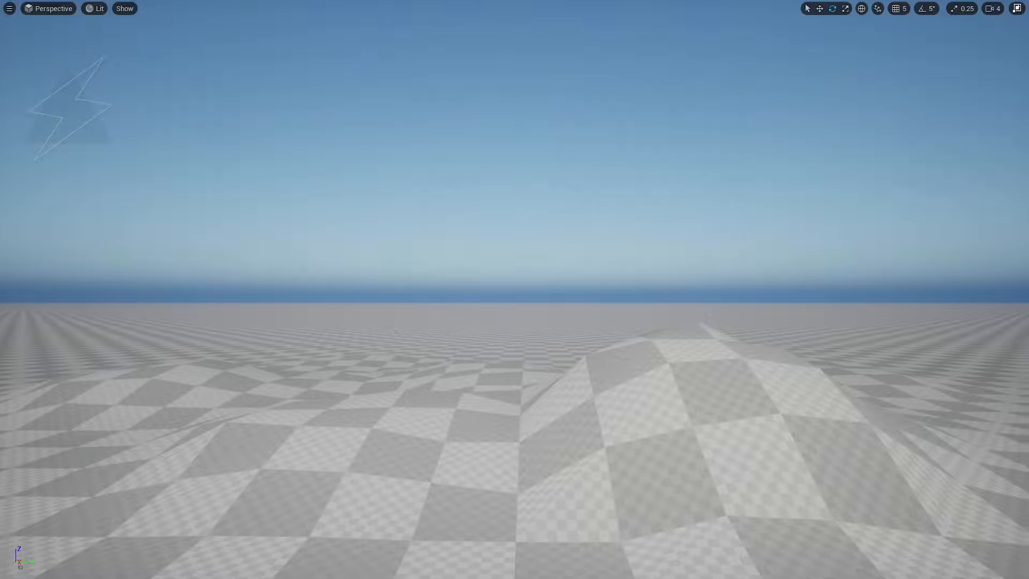
mouse_move(521, 348)
right_mouse_down()
mouse_move(525, 359)
mouse_move(518, 339)
right_mouse_up()
right_click(517, 337)
right_click_drag(456, 277, 461, 294)
key("F11")
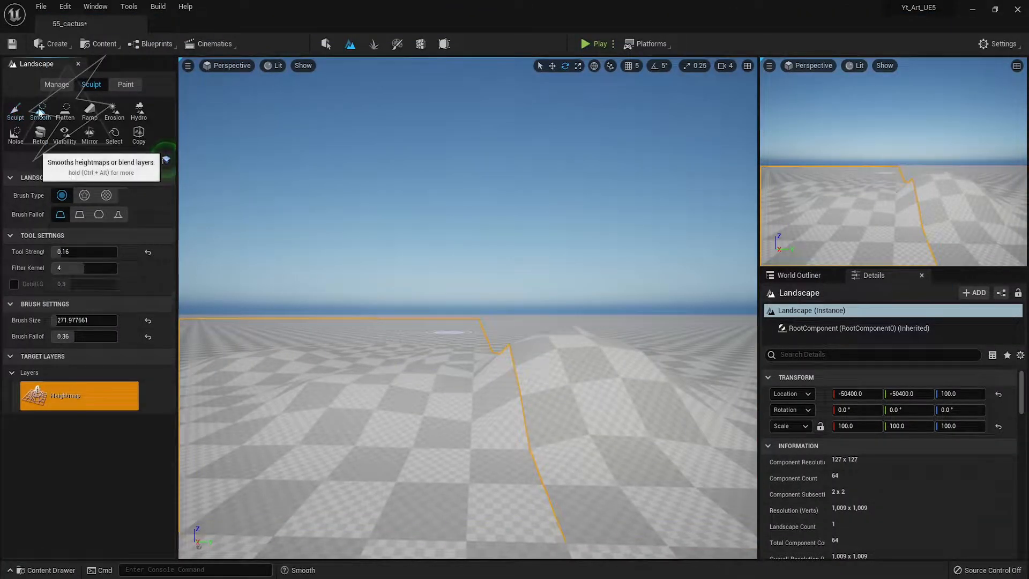
key("F11")
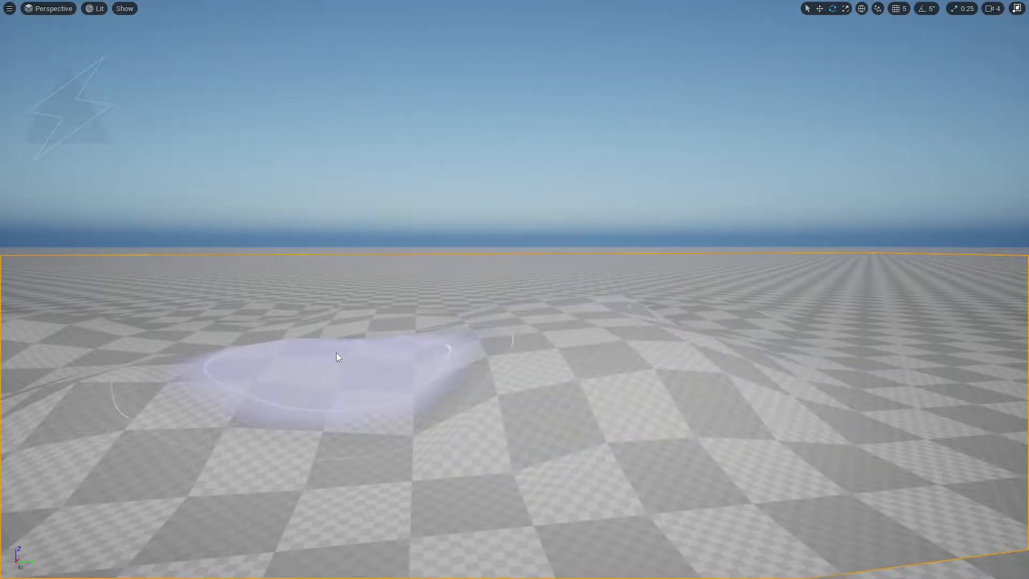
right_click_drag(399, 328, 301, 321)
mouse_move(581, 326)
right_mouse_down()
mouse_move(689, 327)
mouse_move(686, 336)
right_mouse_up()
mouse_move(570, 369)
right_mouse_down()
mouse_move(465, 360)
mouse_move(538, 340)
right_mouse_up()
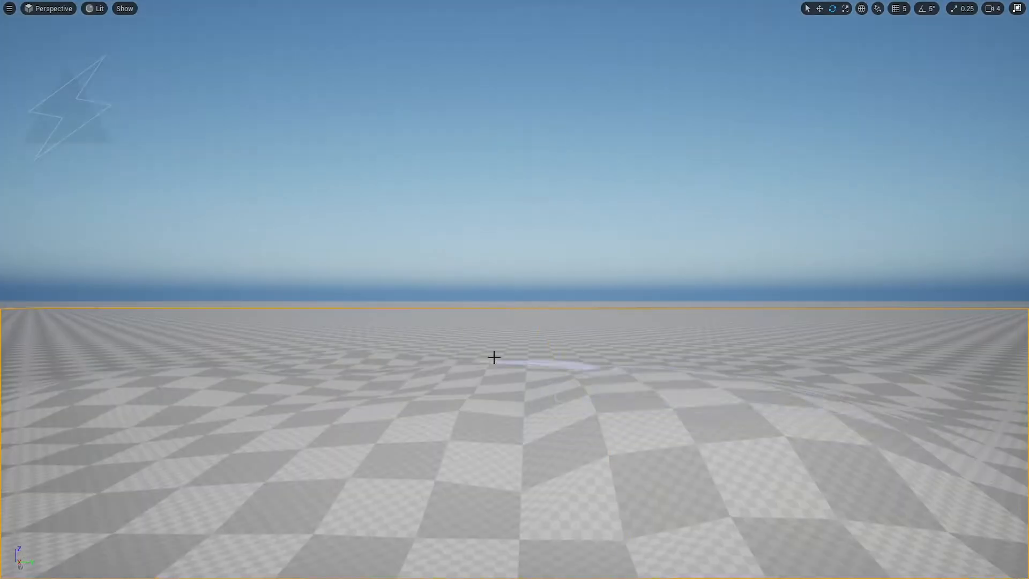
right_click_drag(423, 383, 423, 383)
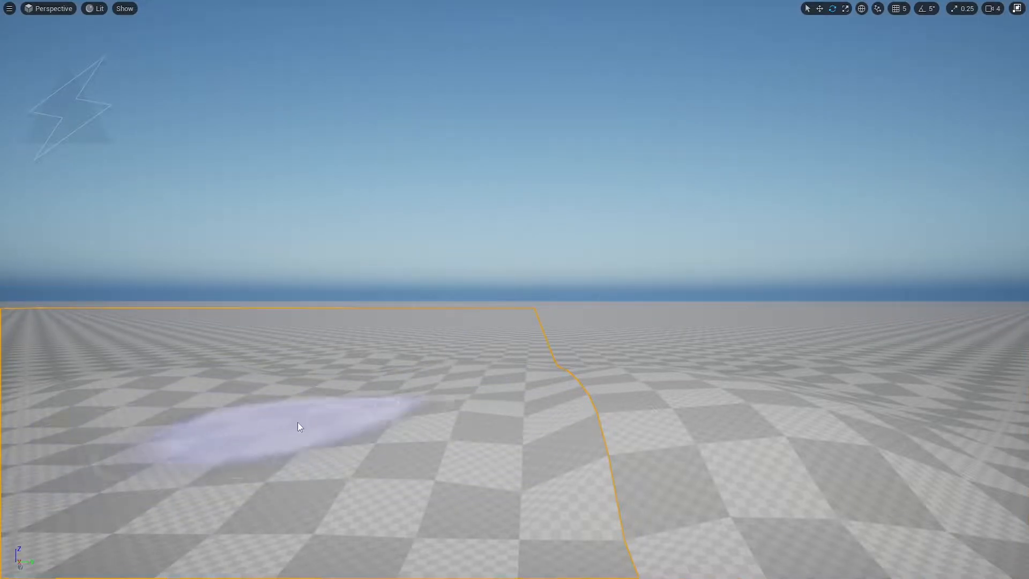
Return to the Sculpt tool and raise more hills on the left side and in the middle distance of the landscape
key("F11")
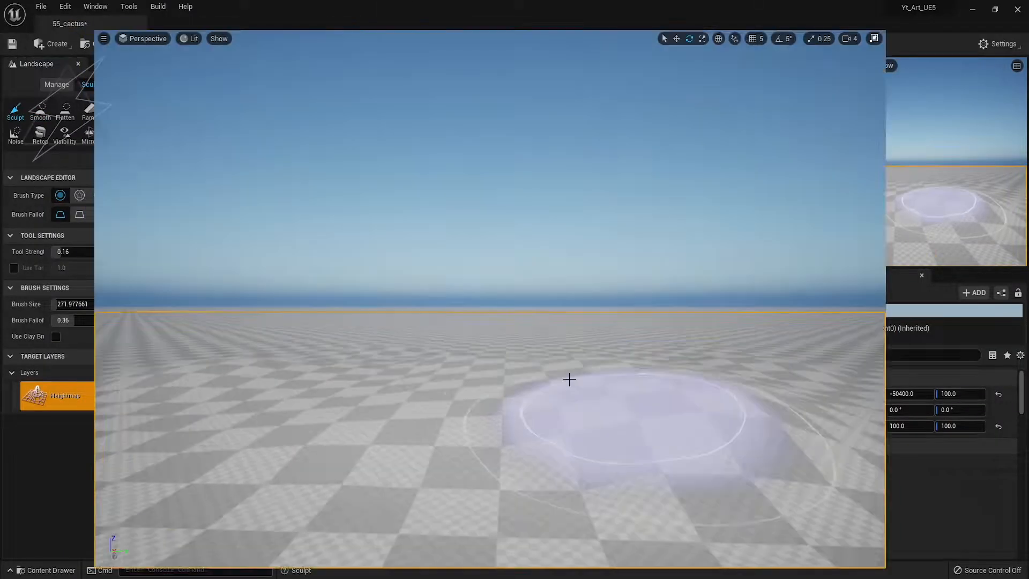
key("F11")
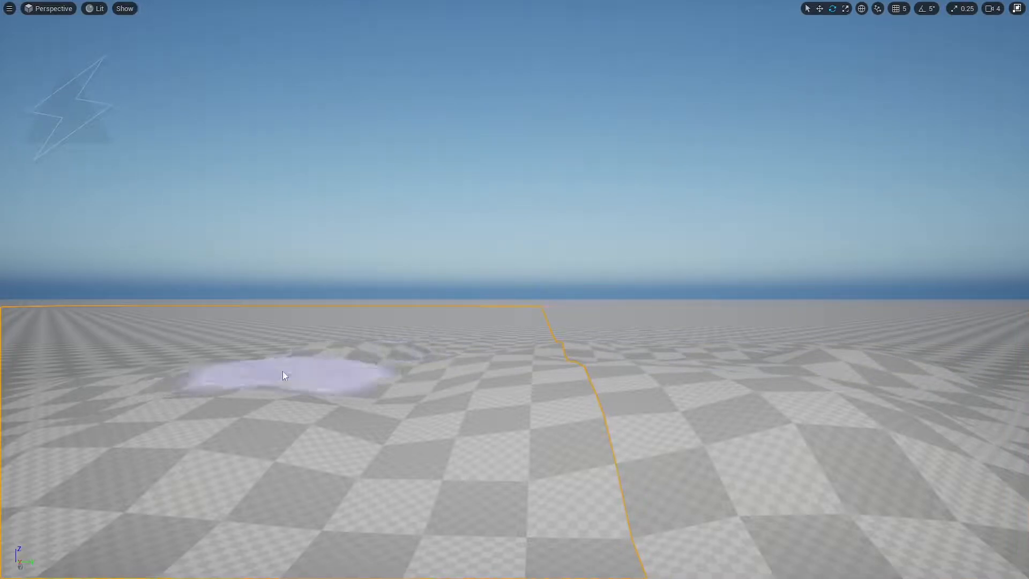
mouse_move(283, 372)
left_mouse_down()
mouse_move(35, 430)
mouse_move(65, 371)
left_mouse_up()
left_click_drag(154, 344, 337, 363)
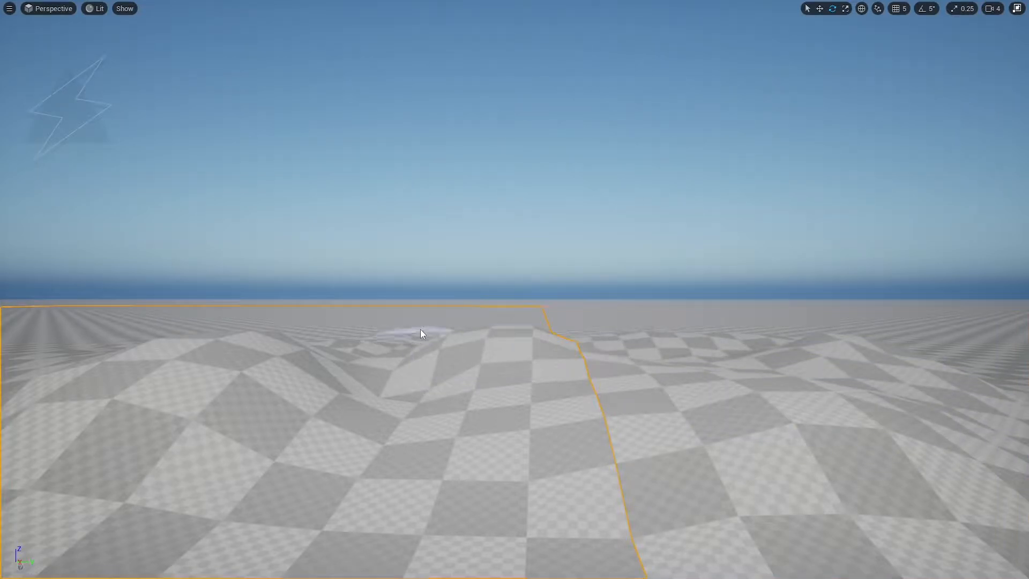
left_click_drag(419, 330, 351, 345)
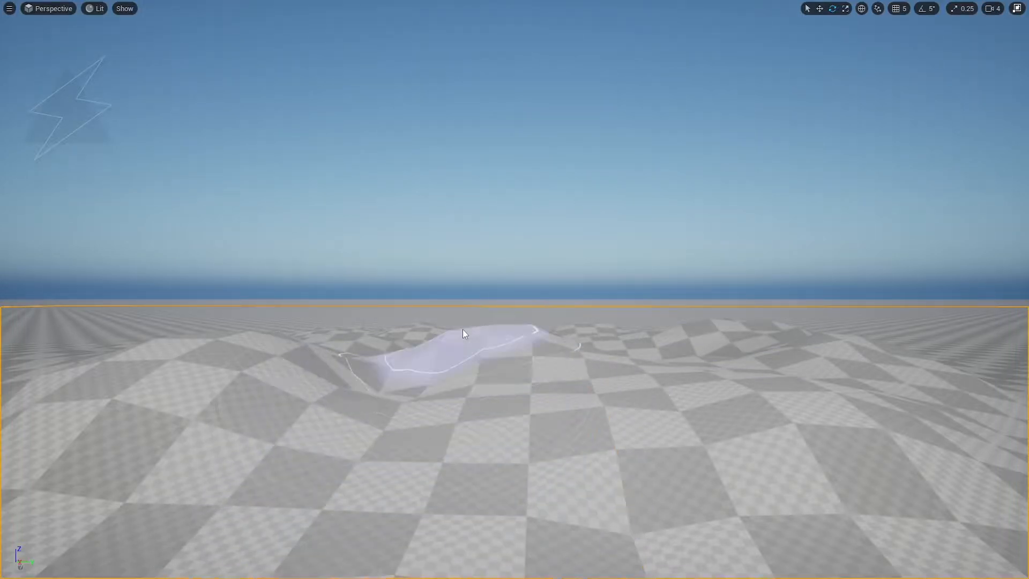
Smooth the newly raised hills on the left and in the middle distance with the Smooth tool
key("F11")
left_click(40, 112)
key("F11")
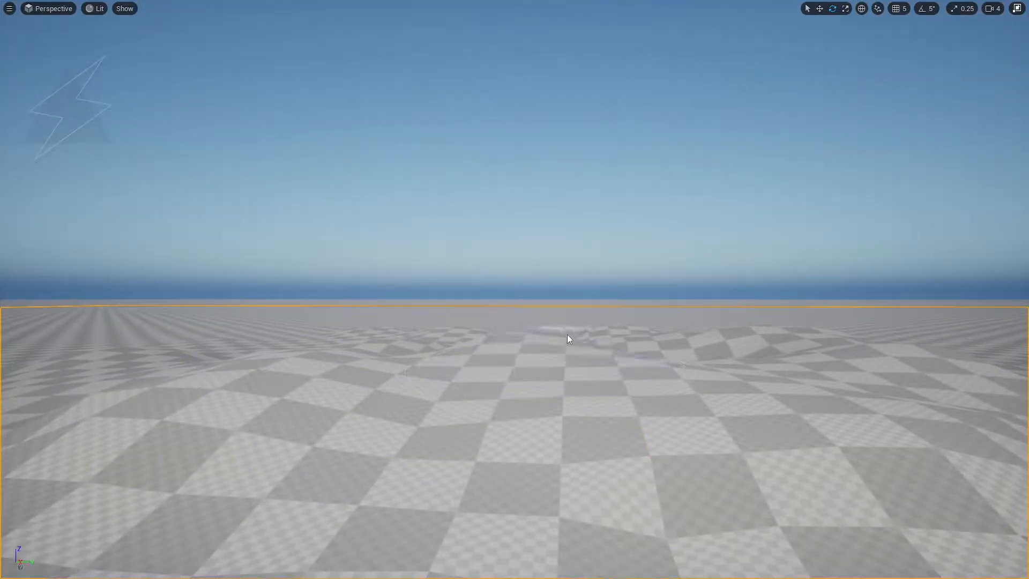
right_click_drag(566, 333, 569, 412)
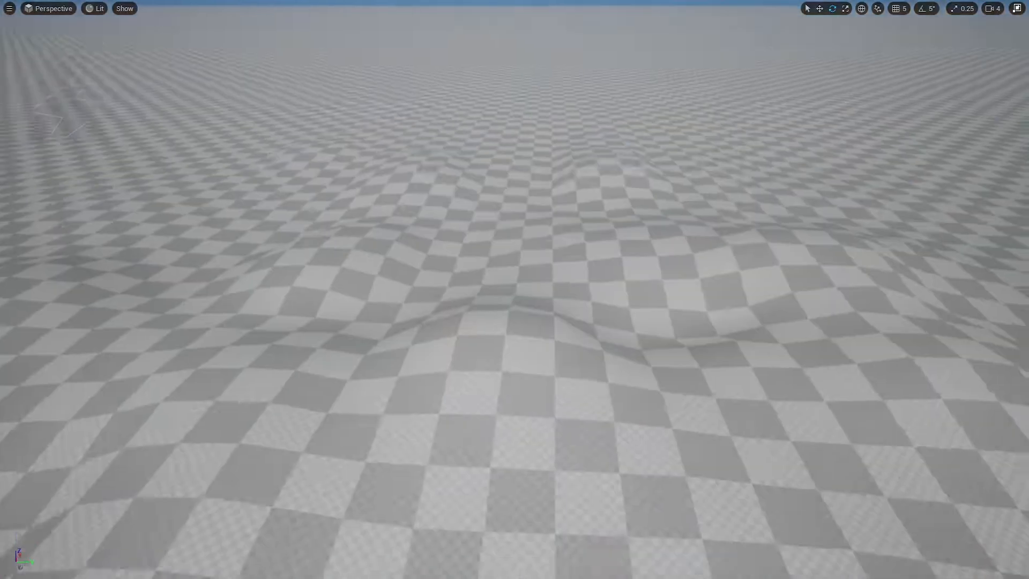
left_click_drag(569, 413, 571, 429, "alt")
left_click_drag(650, 297, 650, 214, "alt")
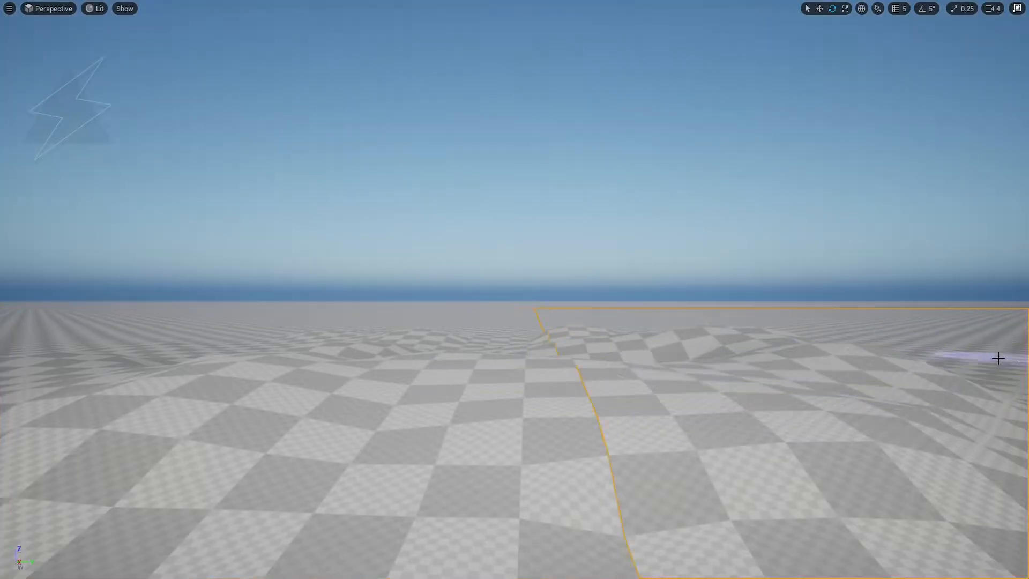
Sculpt additional mounds toward the far left and far right of the landscape with the Sculpt tool
key("F11")
scroll(852, 411, "down", 2)
right_click_drag(641, 354, 659, 370)
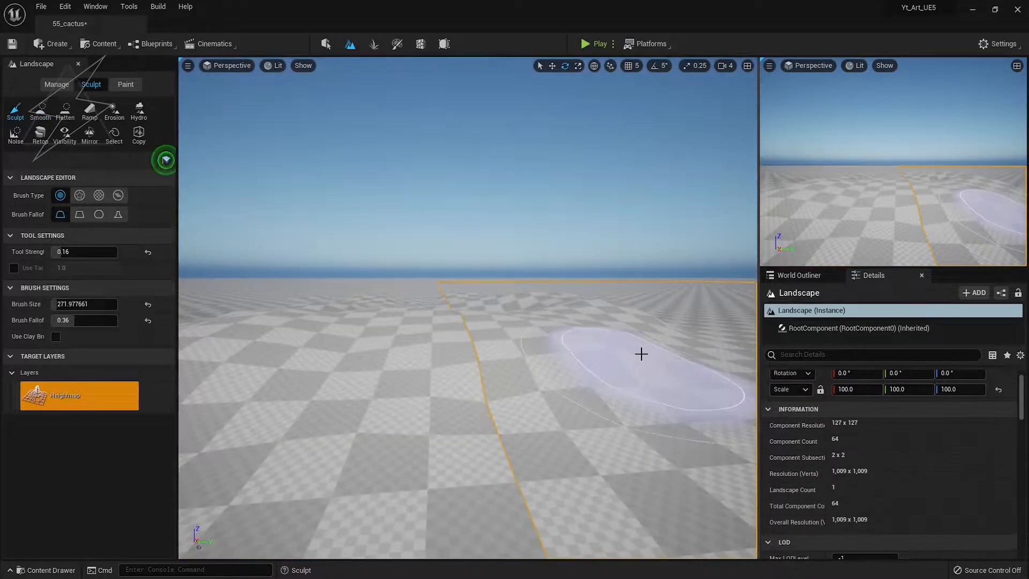
key("F11")
mouse_move(889, 337)
right_mouse_down()
mouse_move(868, 318)
mouse_move(915, 311)
right_mouse_up()
right_click_drag(975, 357, 972, 369)
key("w")
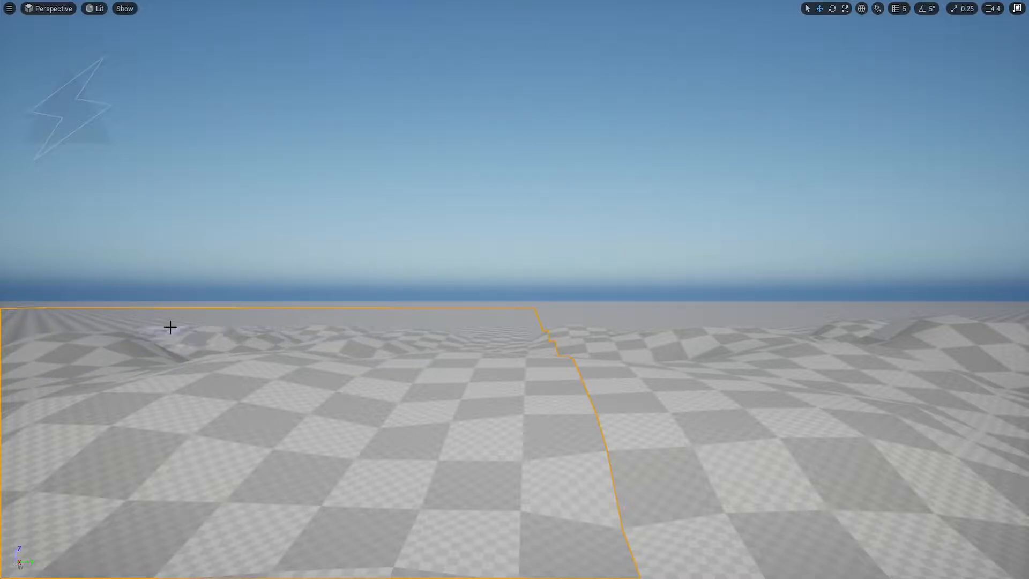
key("F11")
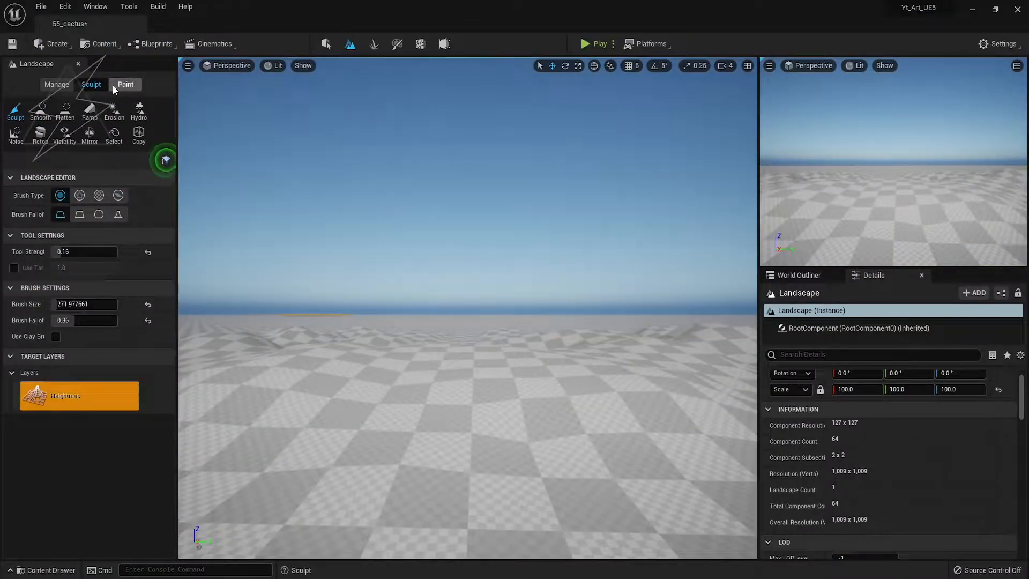
Assign the M_auto_landscape_instant material to the landscape
key("shift+1")
scroll(876, 439, "down", 3)
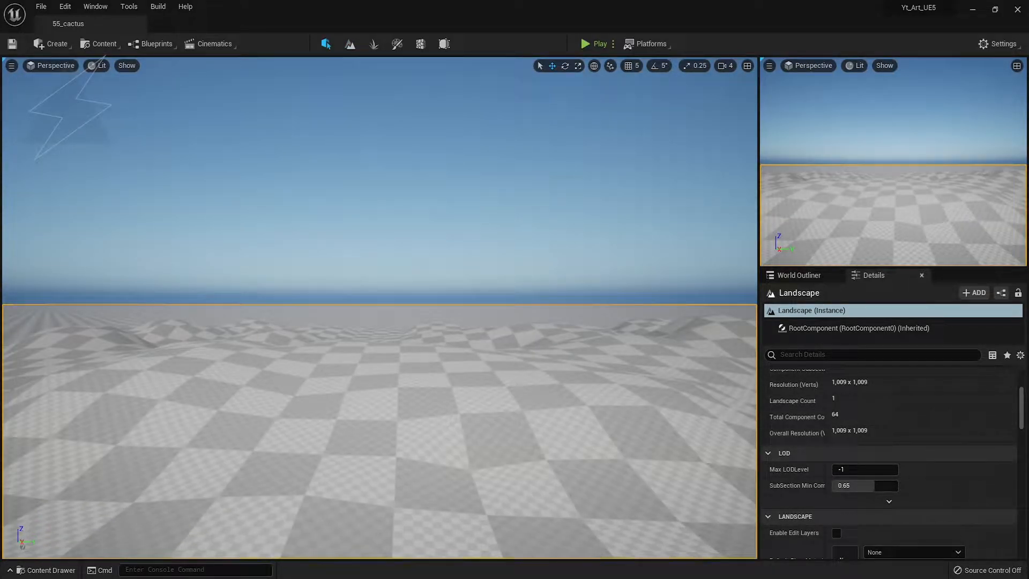
scroll(884, 478, "down", 3)
left_click(869, 443)
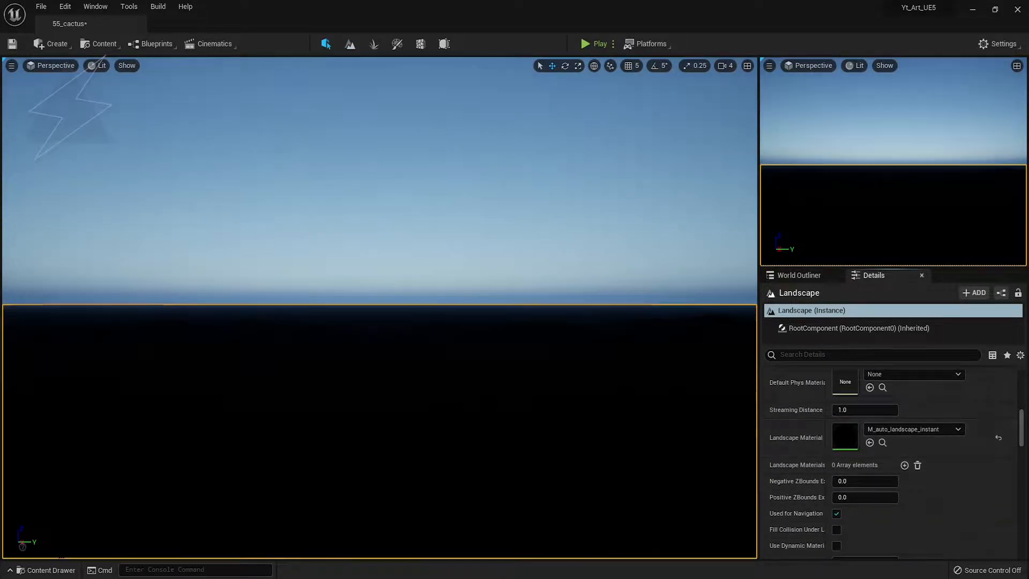
Create the Material_Blend_LayerInfo layer info object for the Material_Blend layer in 55_cactus_sharedassets and save the level
left_click(350, 43)
left_click(130, 376)
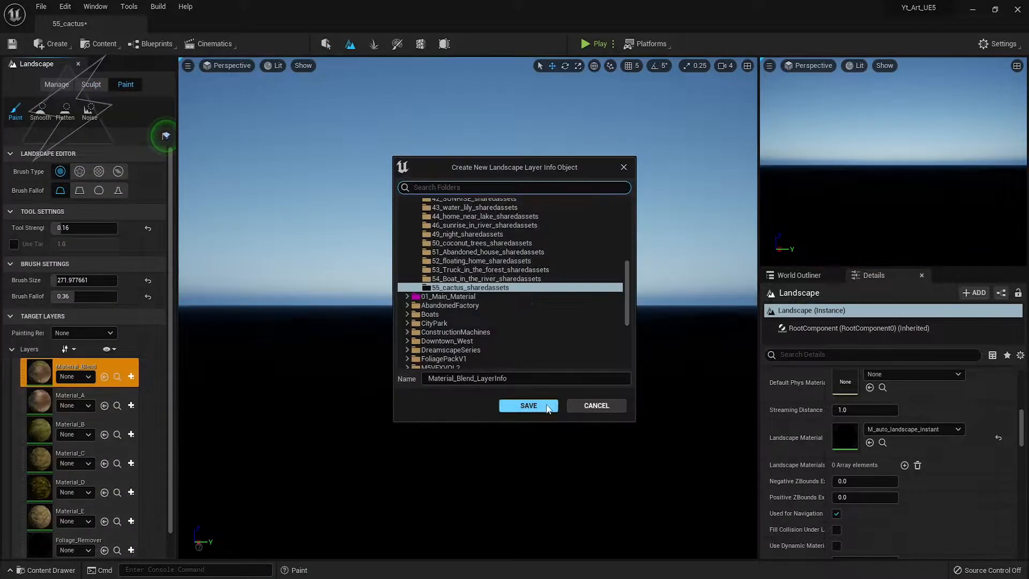
left_click(528, 406)
key("shift+1")
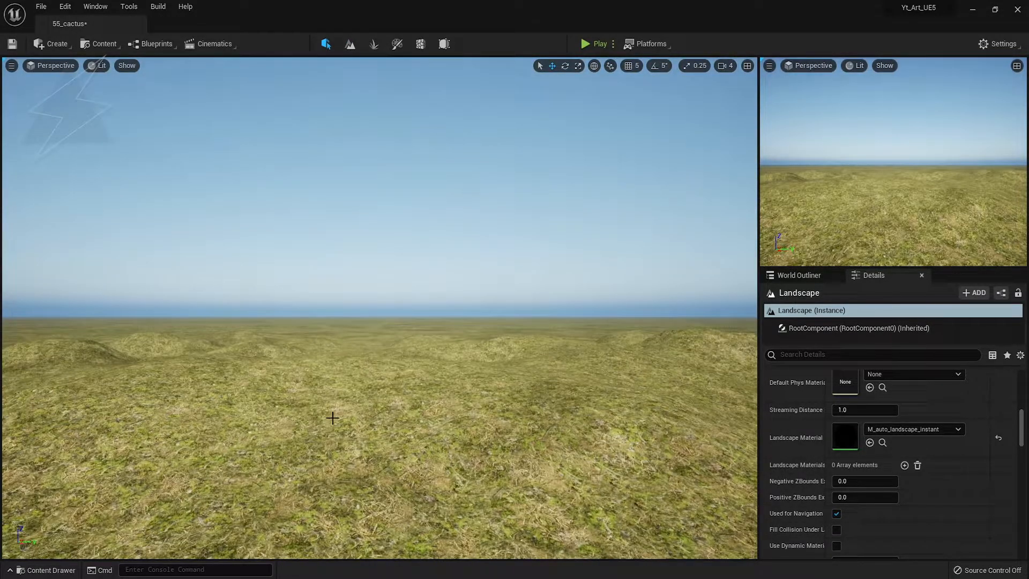
key("ctrl+s")
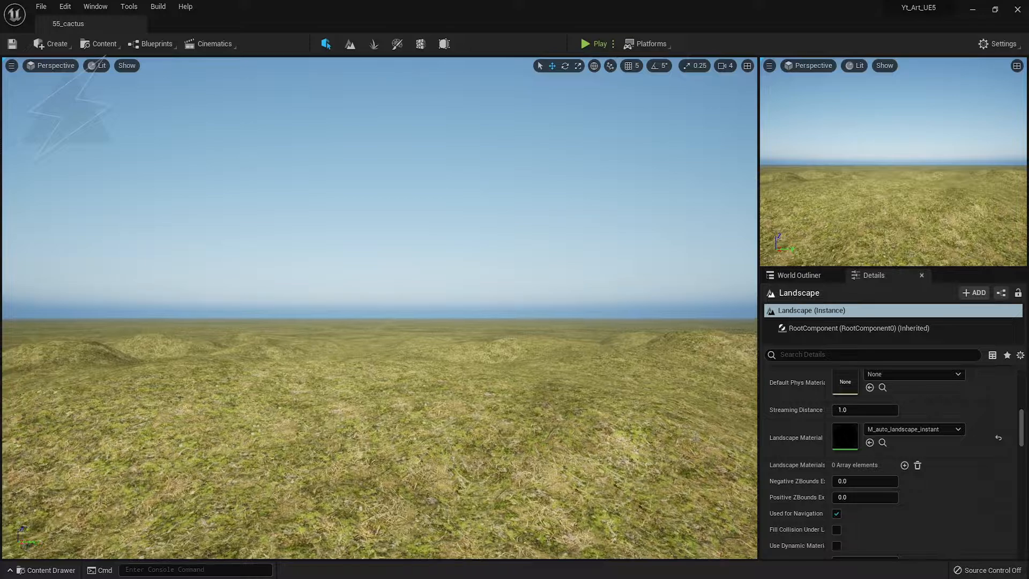
Add SM_BranchDry_01 as a foliage type and place single dry branches across the foreground of the landscape
right_click_drag(517, 338, 536, 329)
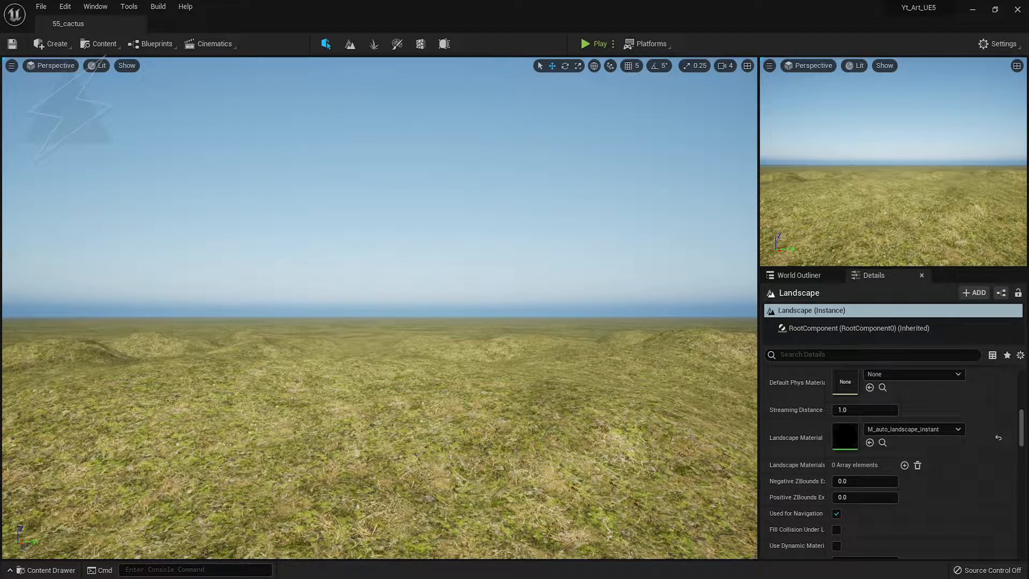
left_click(373, 45)
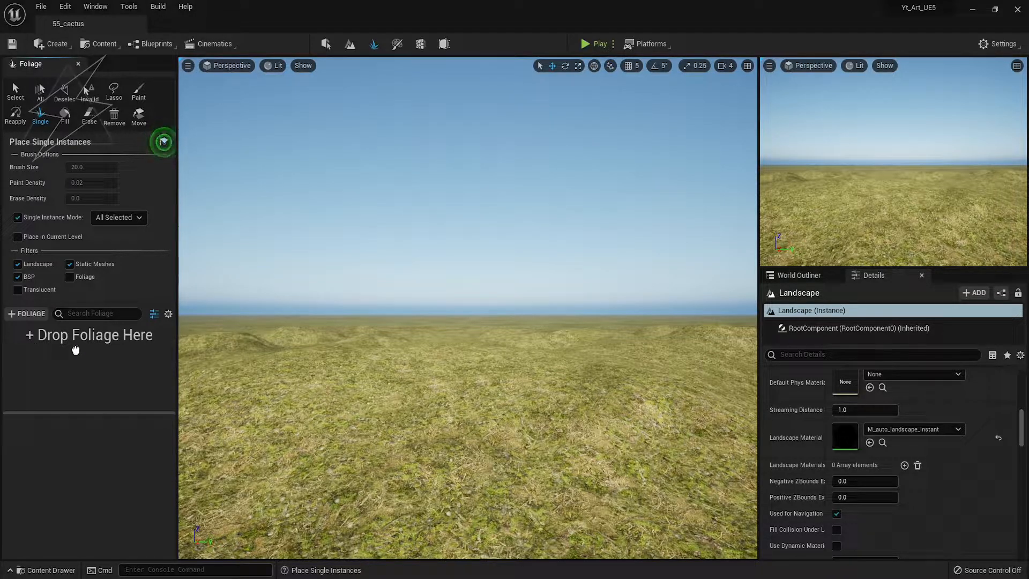
left_click(28, 354)
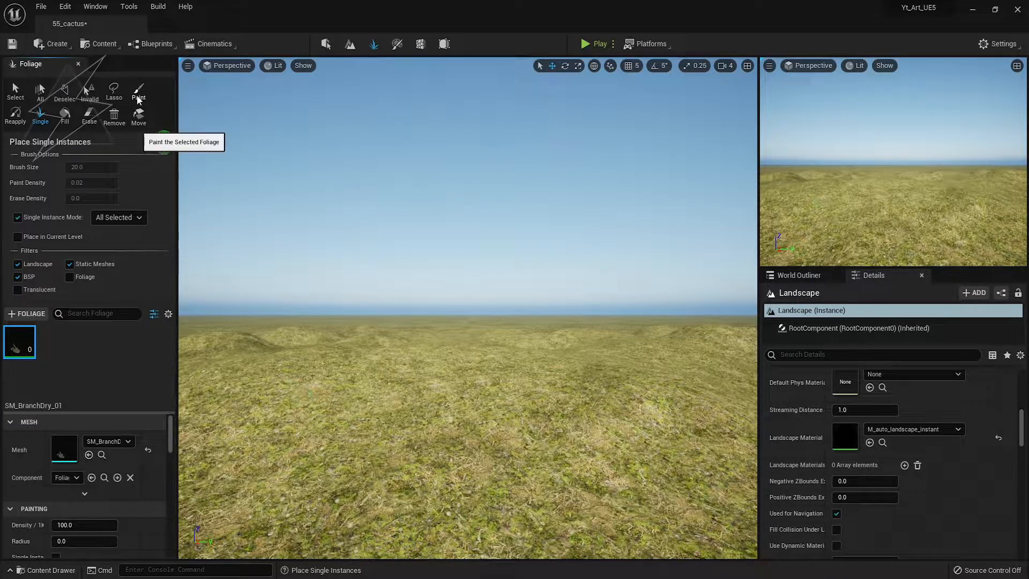
left_click(294, 417)
left_click(526, 419)
scroll(108, 503, "down", 6)
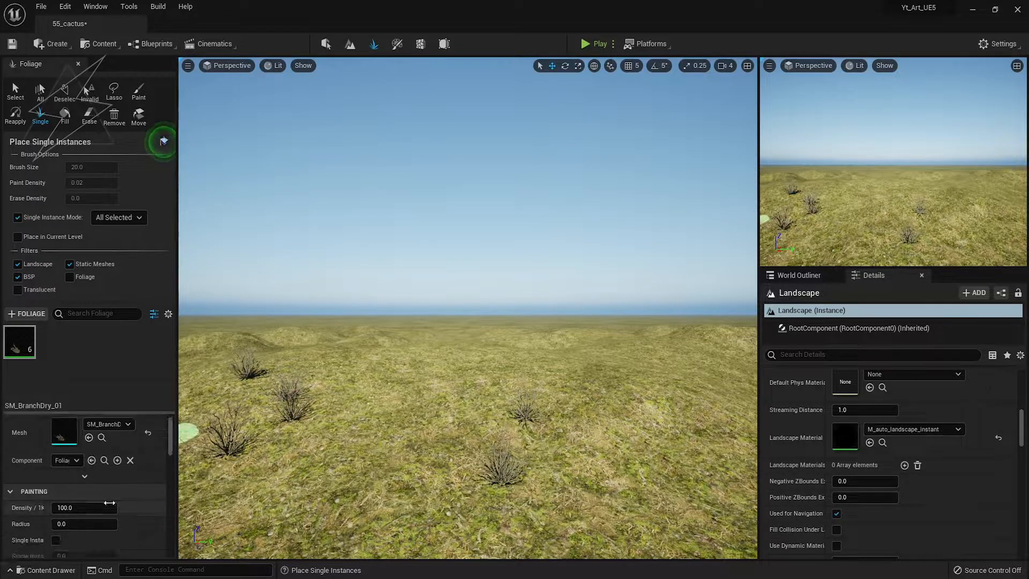
Set the SM_BranchDry_01 scale to 1.563 and place larger dry branches across the middle ground
left_click_drag(77, 501, 92, 501)
left_click(391, 426)
left_click(589, 399)
left_click(721, 392)
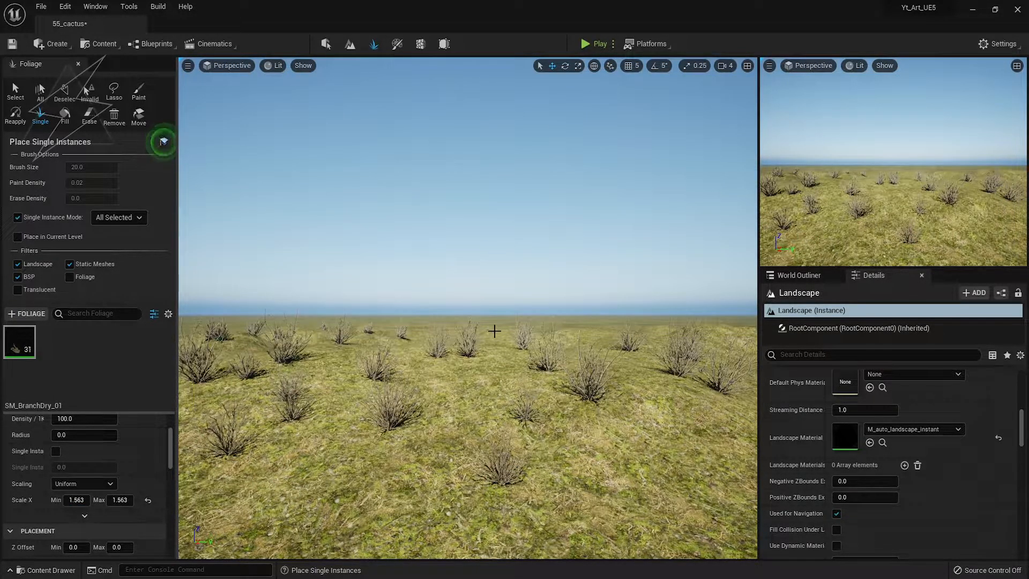
Place more single dry branches across the near foreground, the middle ground and toward the horizon
left_click(717, 504)
left_click(438, 547)
left_click(351, 518)
left_click(279, 509)
left_click(239, 484)
left_click(354, 403)
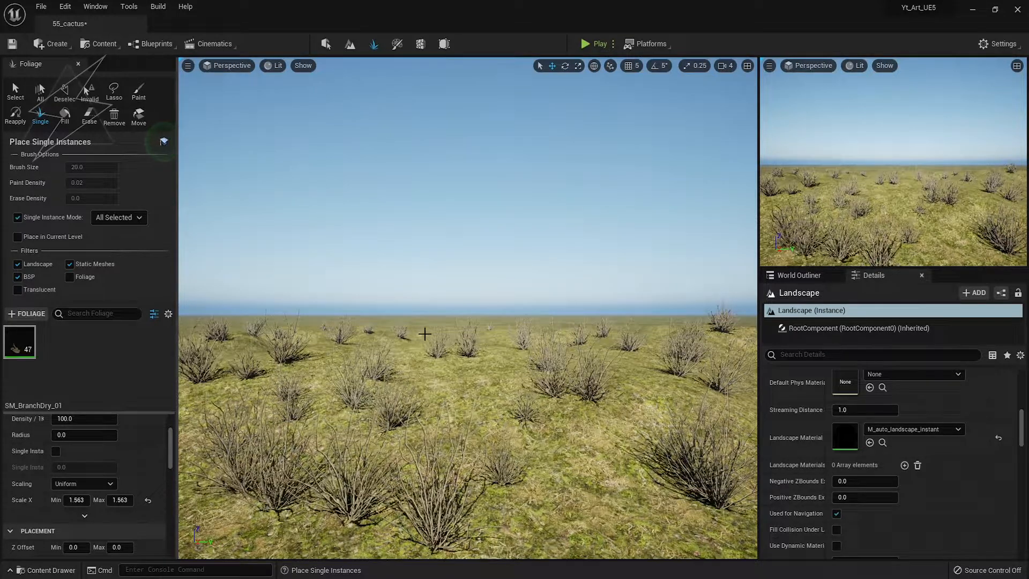
left_click(425, 334)
left_click(477, 328)
Erase two crowded dry branches from the near foreground and place one in the right foreground
left_click(441, 540, "shift")
left_click(281, 509, "shift")
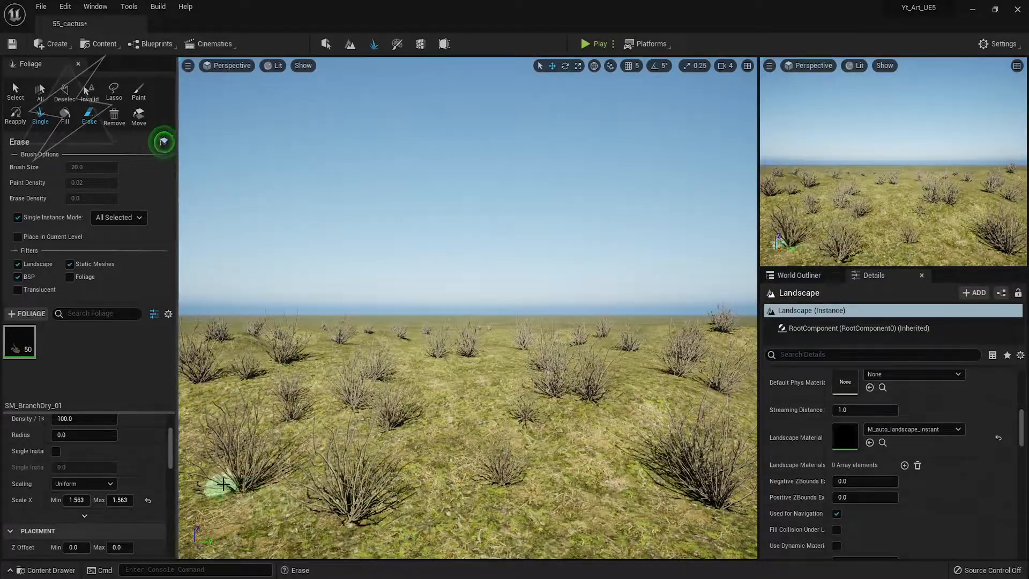
left_click(636, 524)
left_click(10, 336)
left_click(97, 377)
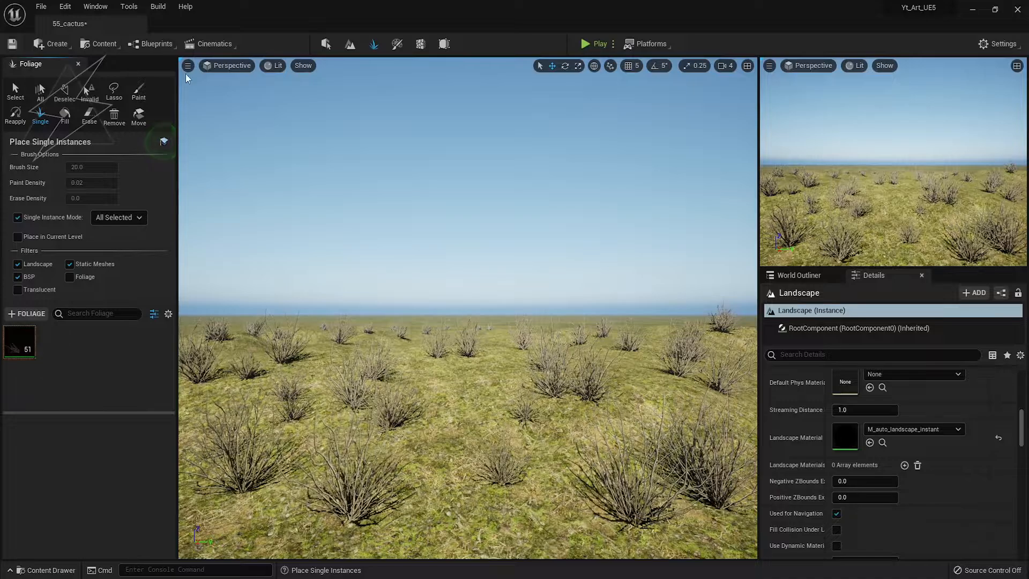
Create the Material_E_LayerInfo layer info object for the landscape's Material_E layer in 55_cactus_sharedassets
key("shift+2")
left_click(131, 515)
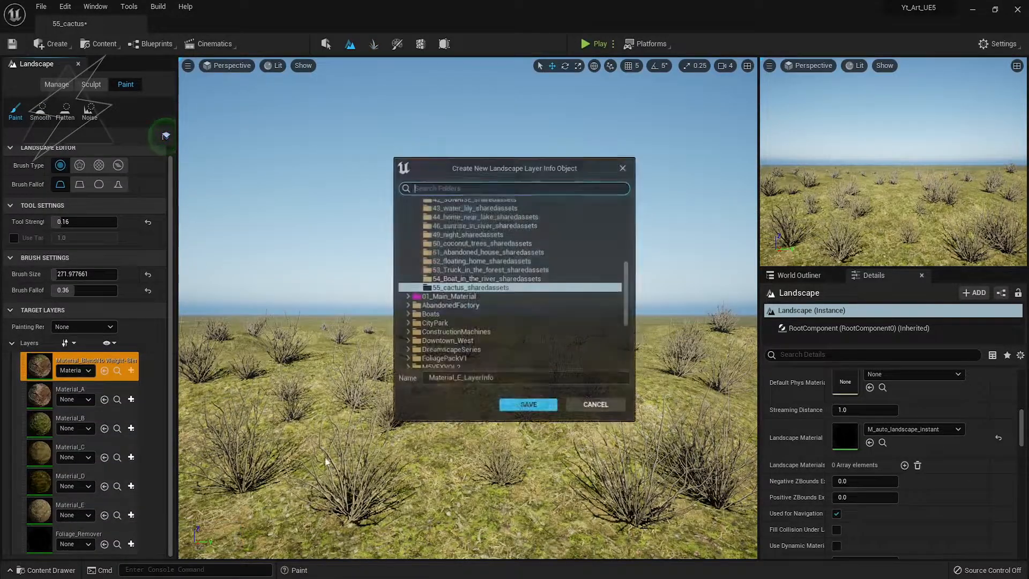
left_click(525, 404)
Paint the sandy Material_E layer over the foreground, the mounds and the ground around the dry branches
left_click(75, 507)
key("F11")
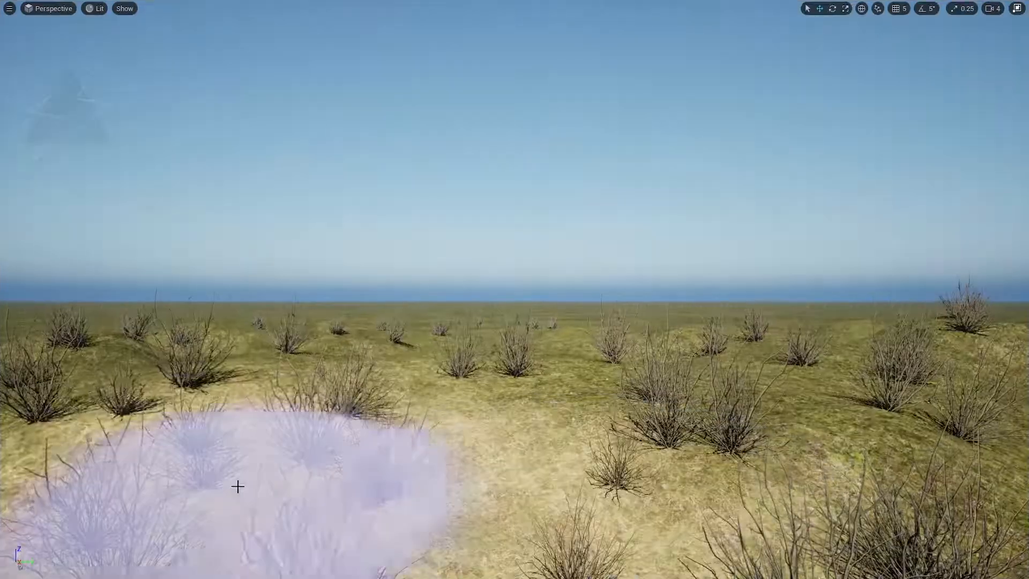
mouse_move(271, 347)
left_mouse_down()
mouse_move(929, 466)
mouse_move(521, 409)
mouse_move(679, 391)
left_mouse_up()
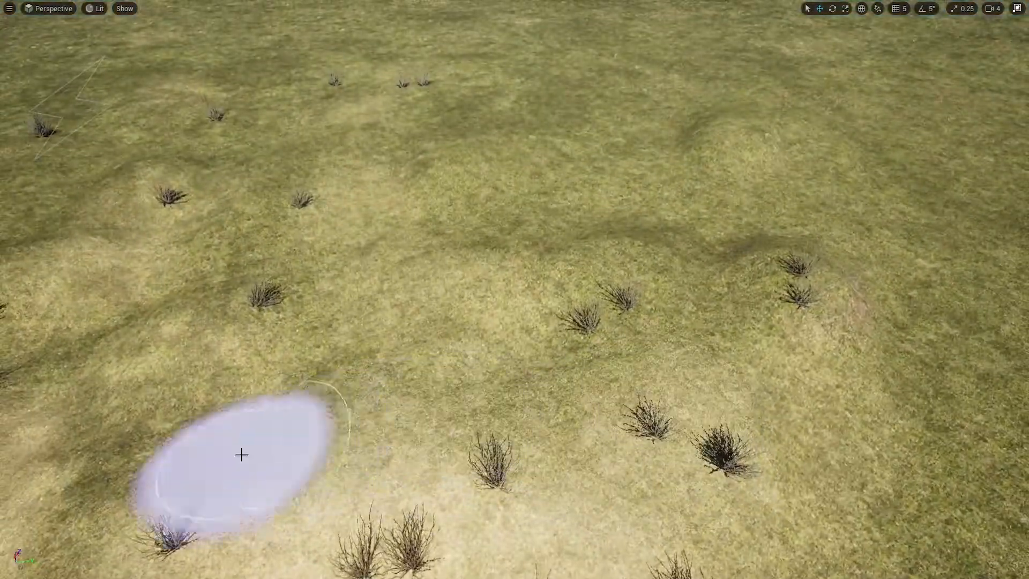
mouse_move(241, 452)
left_mouse_down()
mouse_move(287, 374)
mouse_move(629, 242)
mouse_move(797, 310)
mouse_move(464, 236)
mouse_move(572, 166)
mouse_move(298, 266)
left_mouse_up()
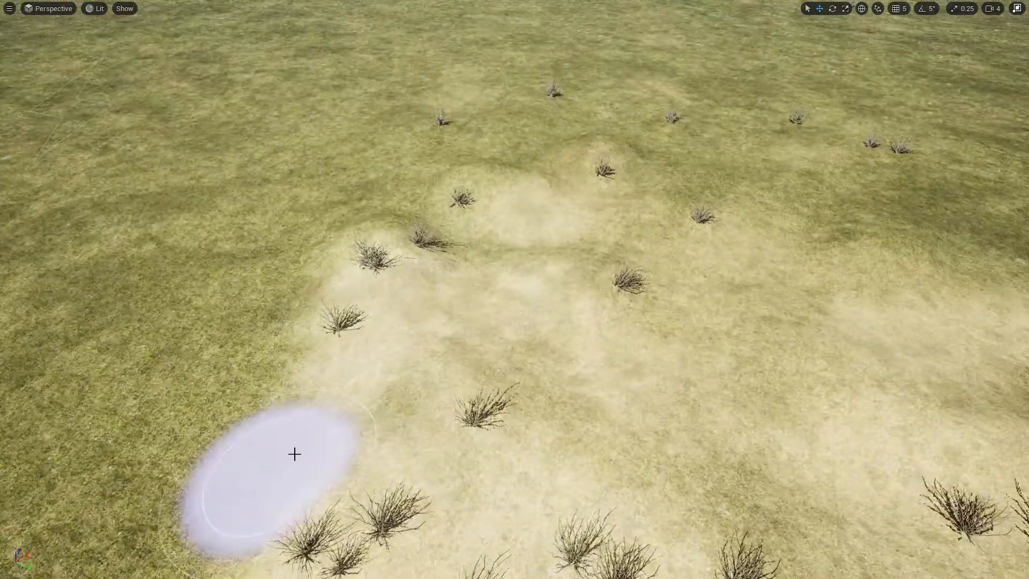
mouse_move(294, 454)
left_mouse_down()
mouse_move(436, 195)
mouse_move(597, 177)
mouse_move(782, 198)
left_mouse_up()
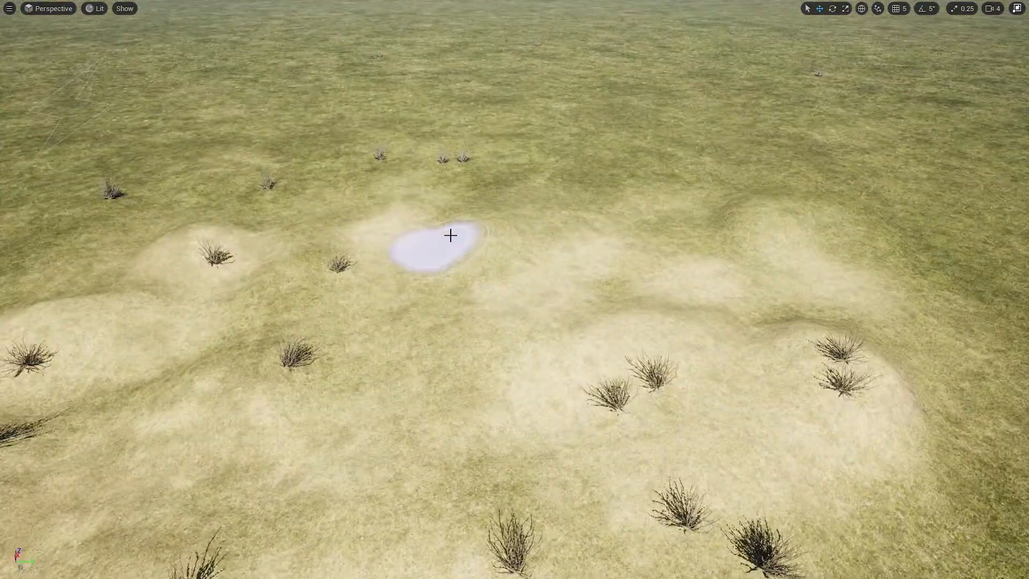
mouse_move(450, 235)
left_mouse_down()
mouse_move(606, 193)
mouse_move(448, 216)
left_mouse_up()
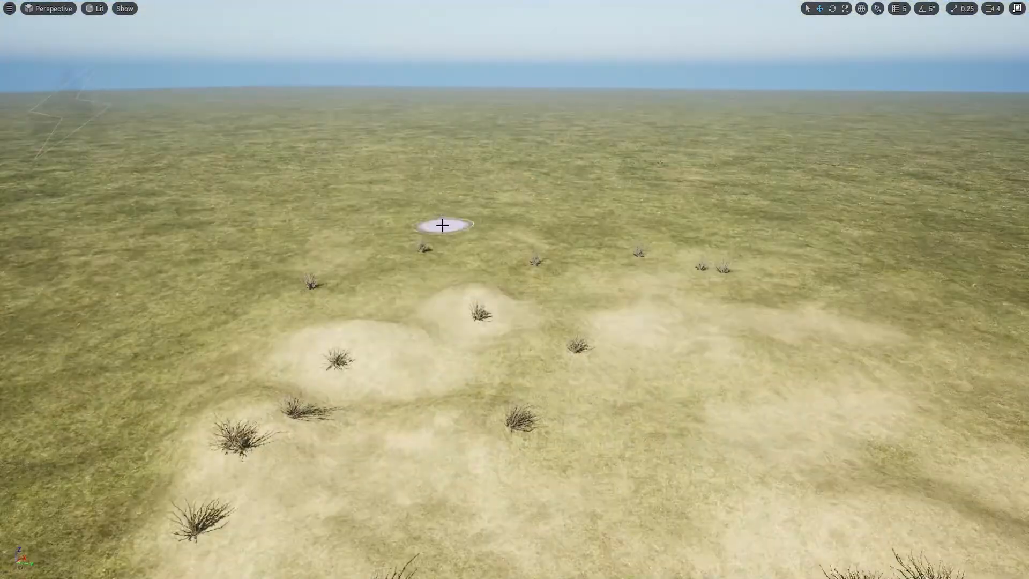
mouse_move(441, 223)
left_mouse_down()
mouse_move(620, 245)
mouse_move(264, 310)
mouse_move(556, 204)
mouse_move(857, 280)
mouse_move(855, 307)
left_mouse_up()
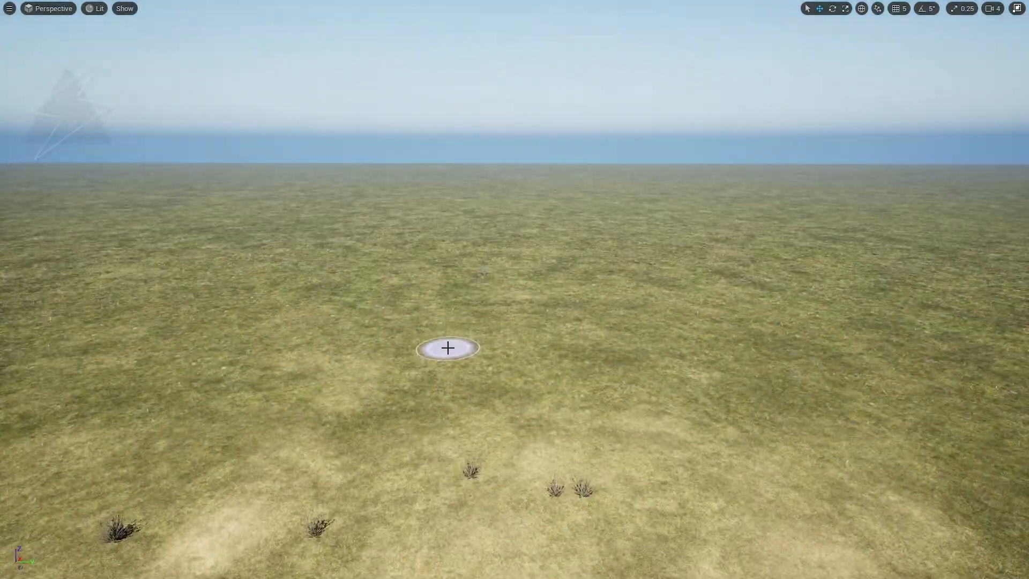
Enlarge the brush to a size of about 878 and paint Material_E over the remaining distant landscape
key("bracketright")
key("bracketright")
key("bracketright")
key("bracketright")
key("bracketright")
key("bracketright")
key("bracketright")
key("bracketright")
mouse_move(594, 374)
left_mouse_down()
mouse_move(498, 211)
mouse_move(505, 294)
mouse_move(653, 202)
mouse_move(448, 232)
mouse_move(770, 209)
mouse_move(324, 204)
left_mouse_up()
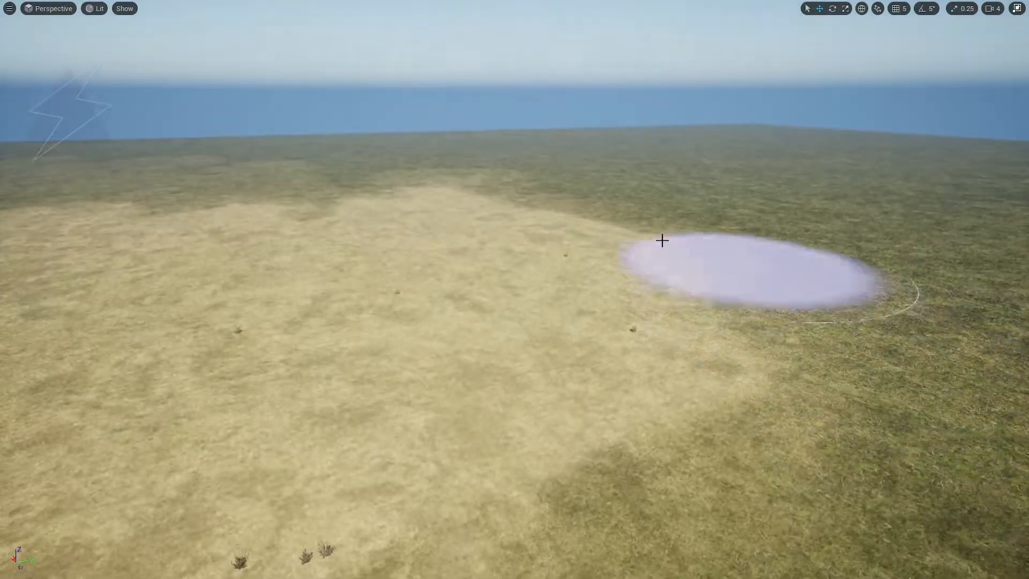
mouse_move(662, 240)
left_mouse_down()
mouse_move(618, 179)
mouse_move(707, 206)
mouse_move(620, 164)
mouse_move(391, 171)
mouse_move(402, 182)
mouse_move(505, 165)
mouse_move(147, 159)
mouse_move(377, 153)
left_mouse_up()
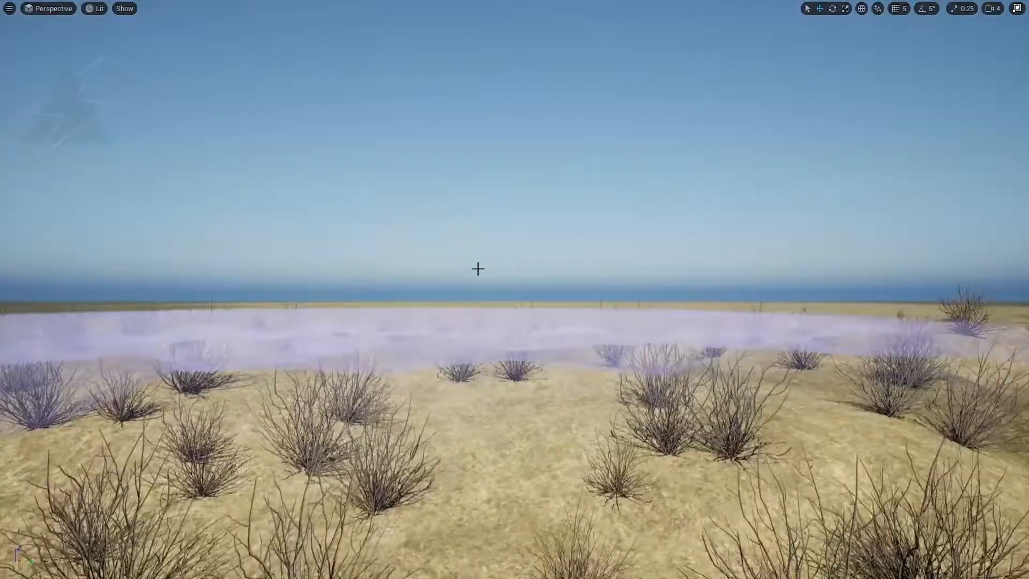
right_click(480, 266)
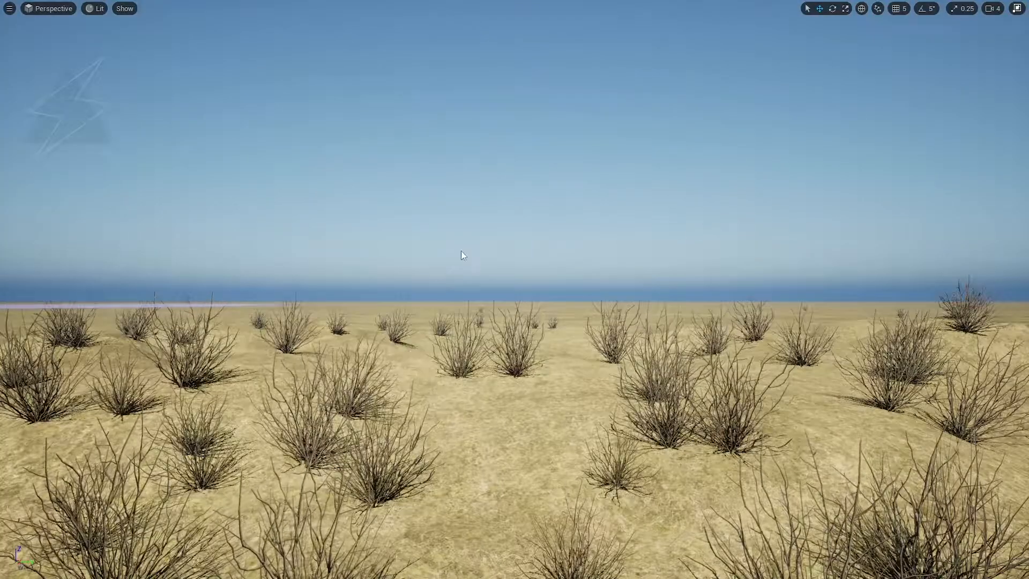
key("F11")
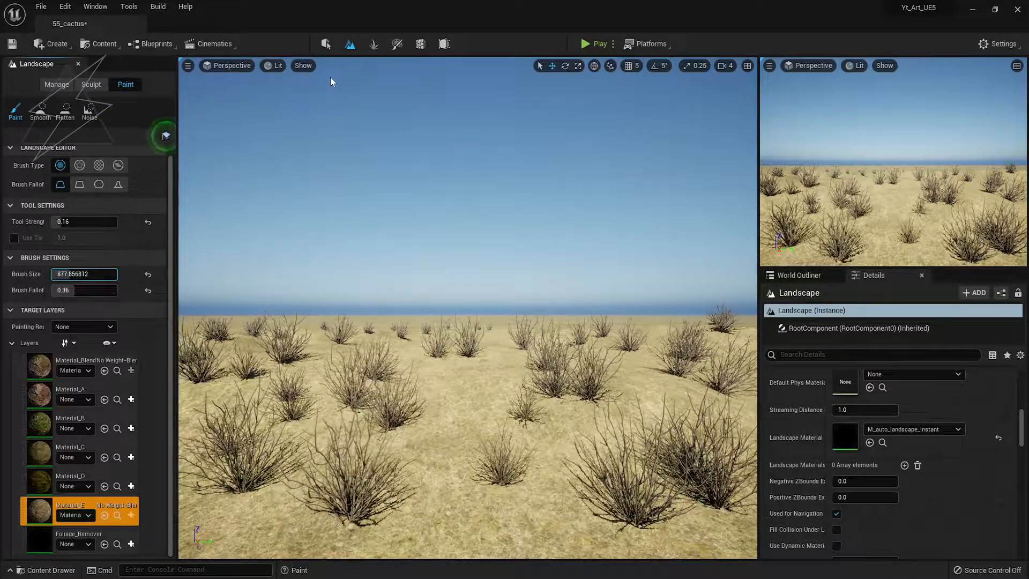
Place more SM_BranchDry_01 instances across the bare distant landscape in Foliage mode and save the level
key("shift+3")
key("F11")
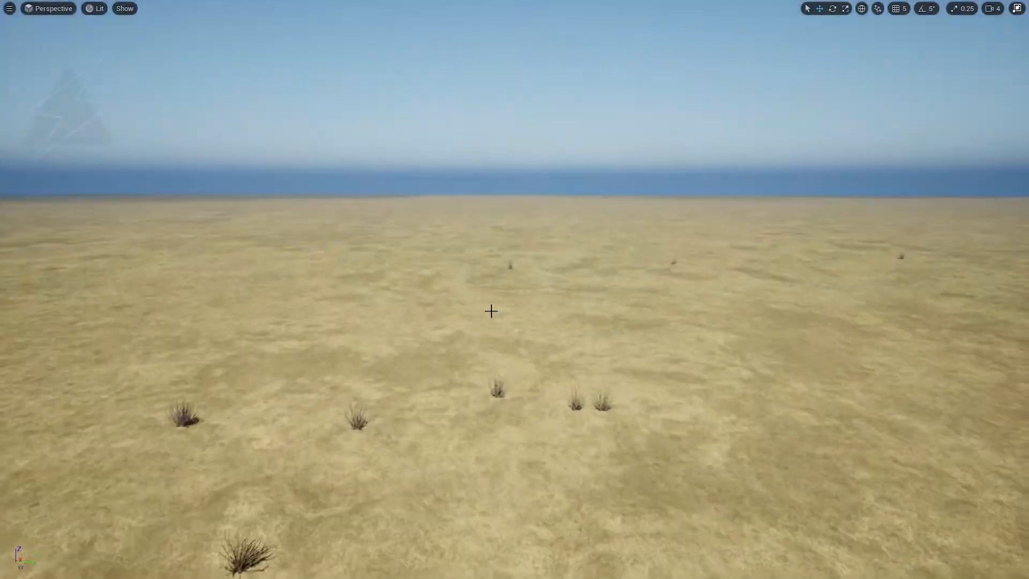
key("F11")
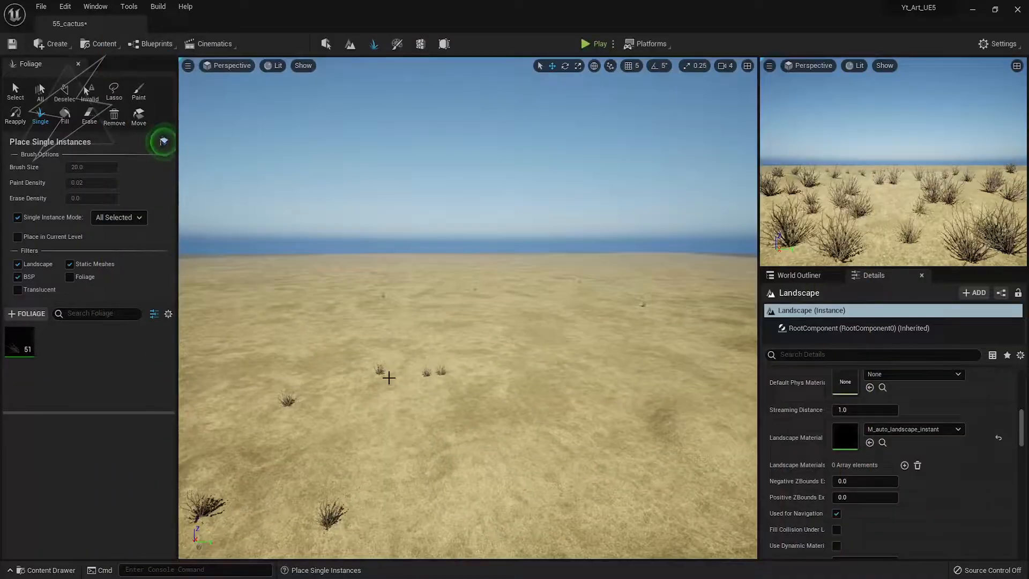
left_click(11, 333)
left_click(494, 359)
left_click(612, 376)
left_click(594, 350)
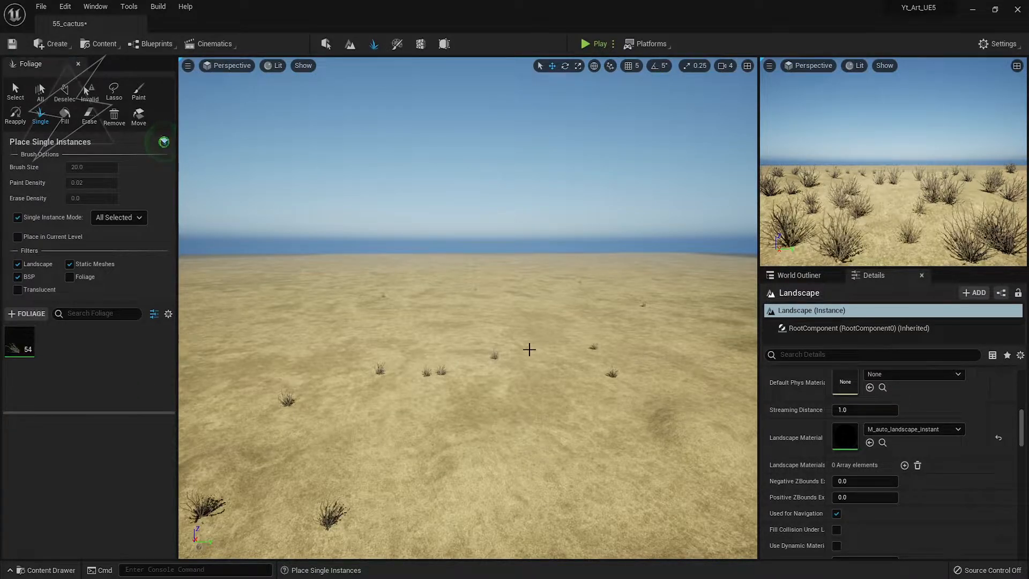
left_click(528, 349)
key("F11")
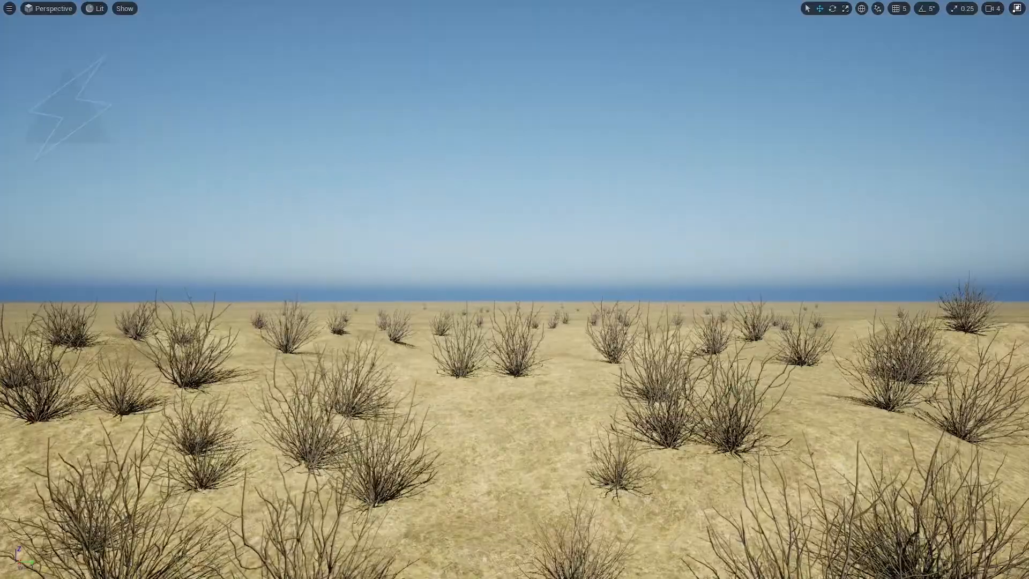
key("F11")
key("ctrl+s")
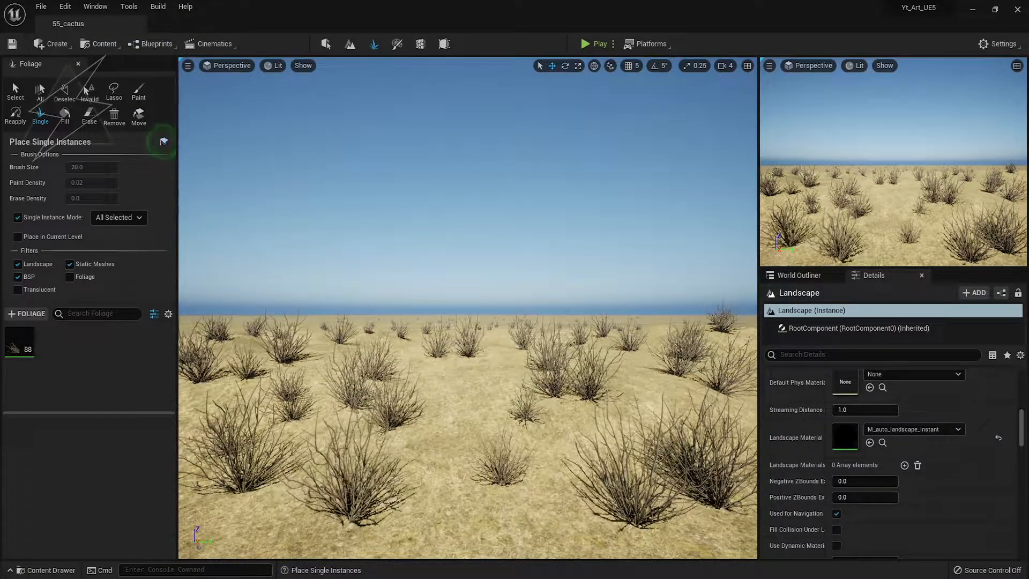
Add three cactus meshes, including S_Cactus_udugdfvfa_lod0_Var1 and S_Cactus_udujbe3fa_lod0_Var1, as foliage types
left_click_drag(1, 381, 74, 376)
left_click_drag(1, 353, 28, 352)
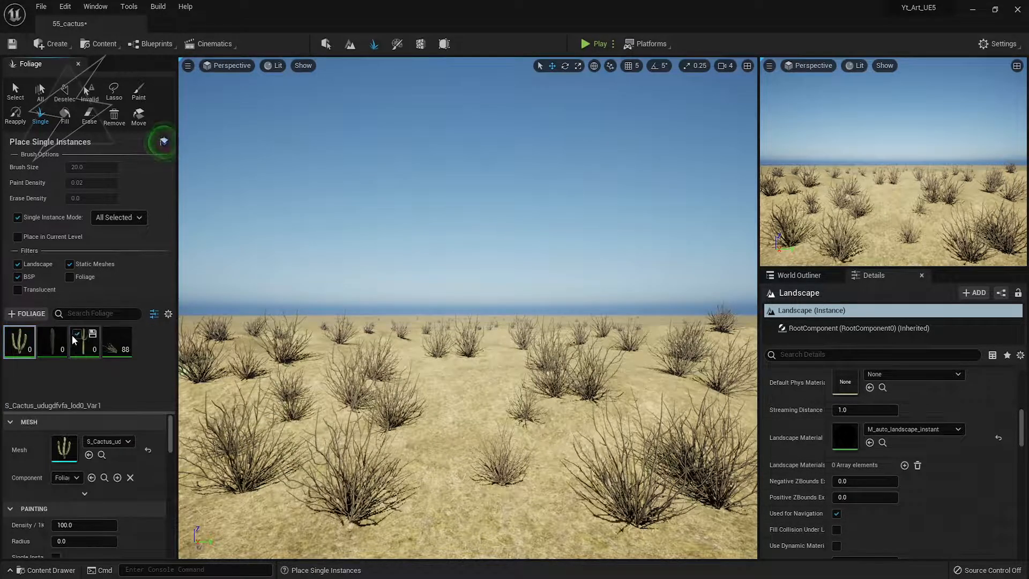
Try placing S_Cactus_udugdfvfa_lod0_Var1 in the centre at a scale of 5.555, and undo the trial placements
key("F11")
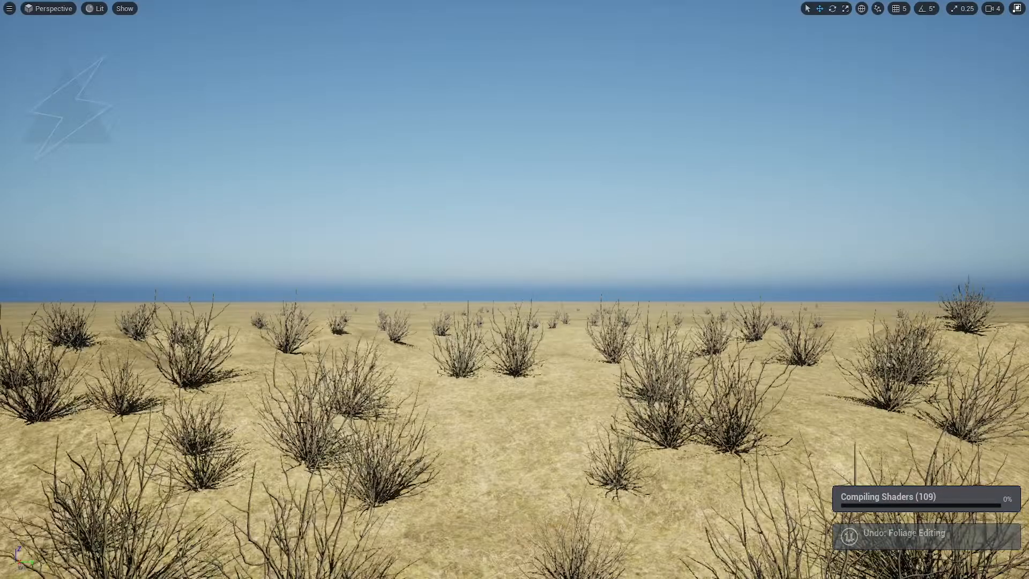
key("F11")
key("ctrl+z")
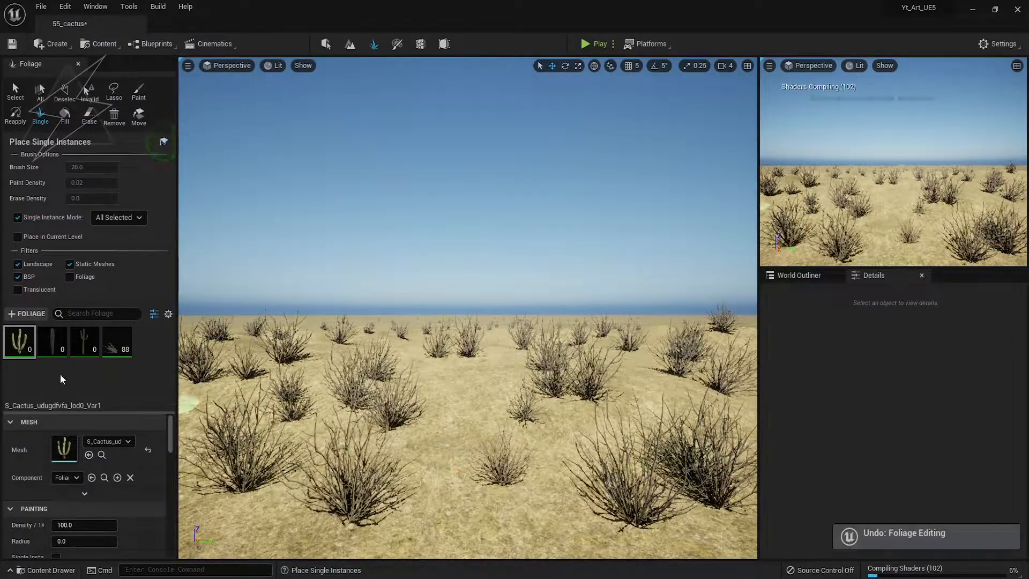
scroll(134, 482, "down", 2)
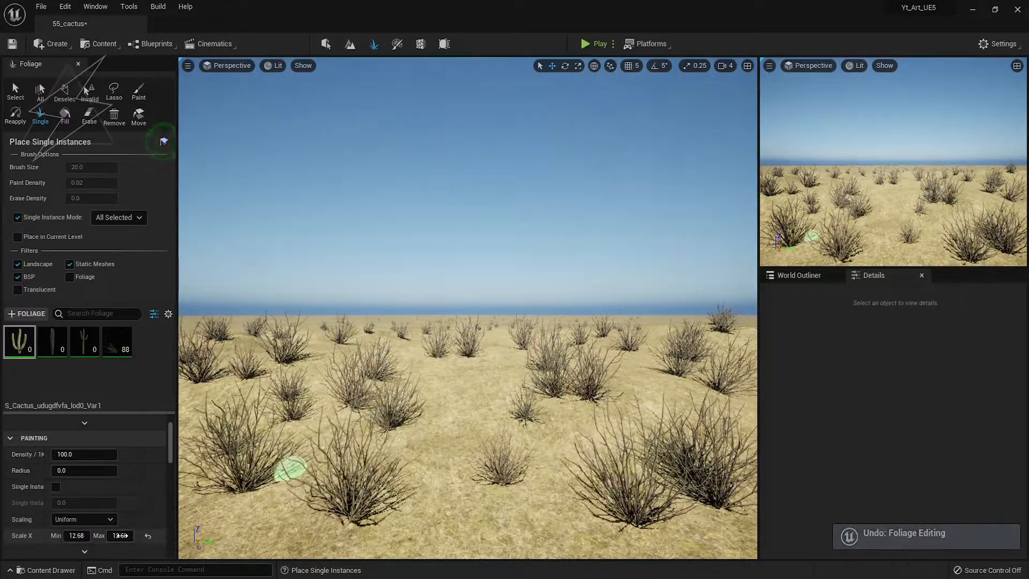
left_click(469, 433)
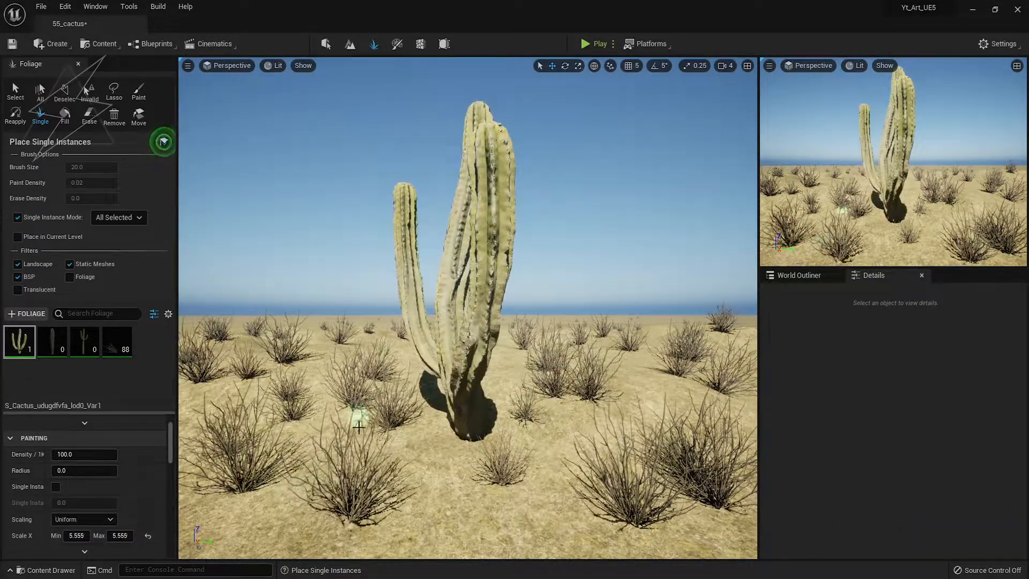
key("ctrl+z")
Set the S_Cactus_udugdfvfa_lod0_Var1 scale to 3.323 and place cacti in the centre, far left and right of the scene
left_click(480, 422)
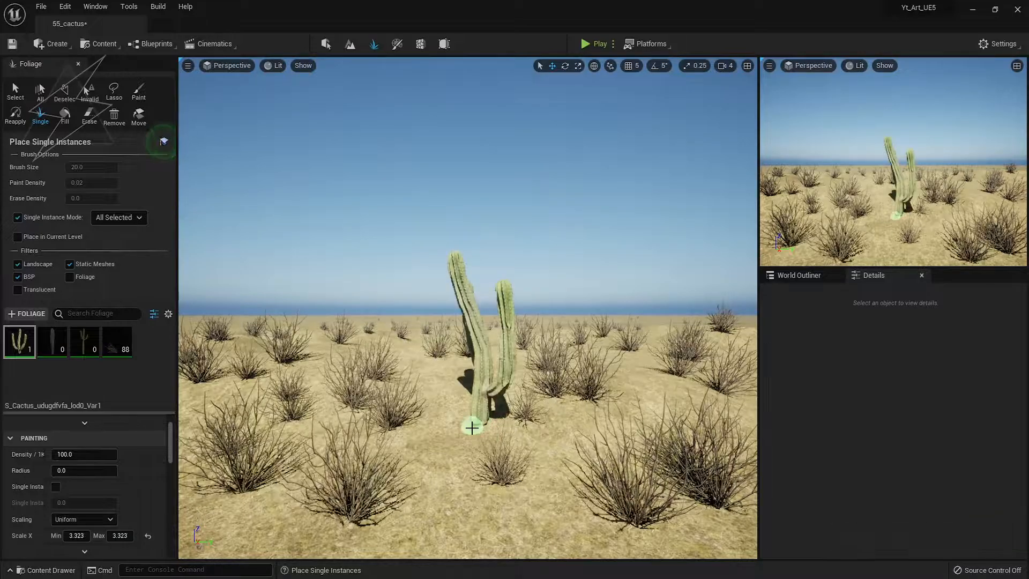
key("F11")
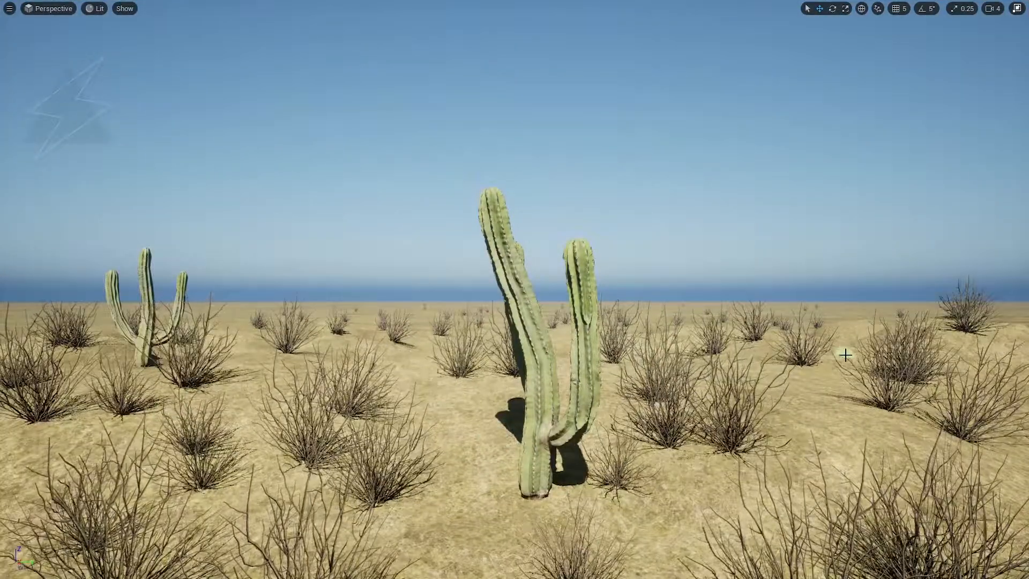
left_click(845, 354)
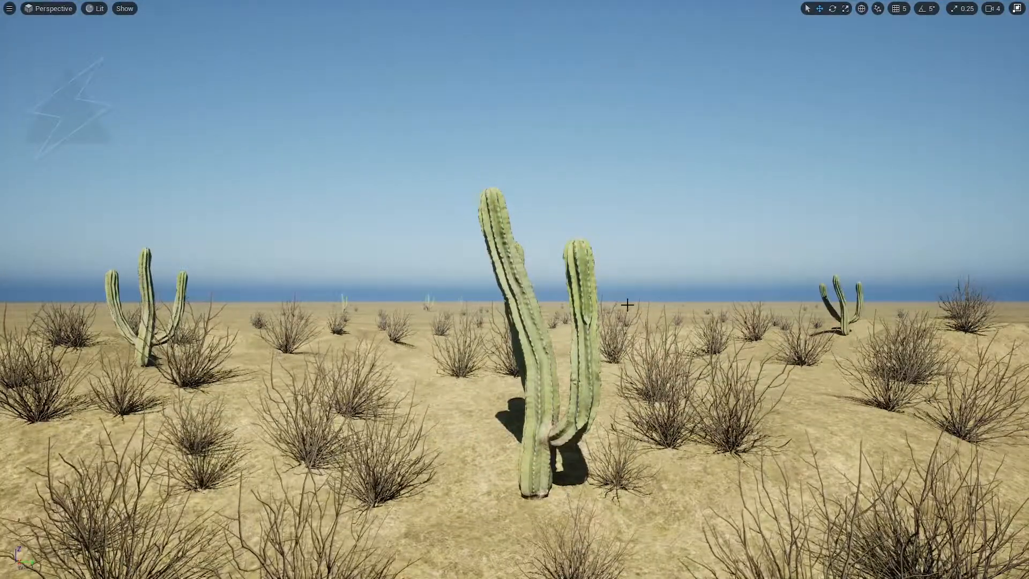
Scatter more S_Cactus_udugdfvfa_lod0_Var1 cacti across the distant landscape along the horizon
left_click(665, 311)
left_click(722, 310)
left_click(776, 307)
left_click(244, 312)
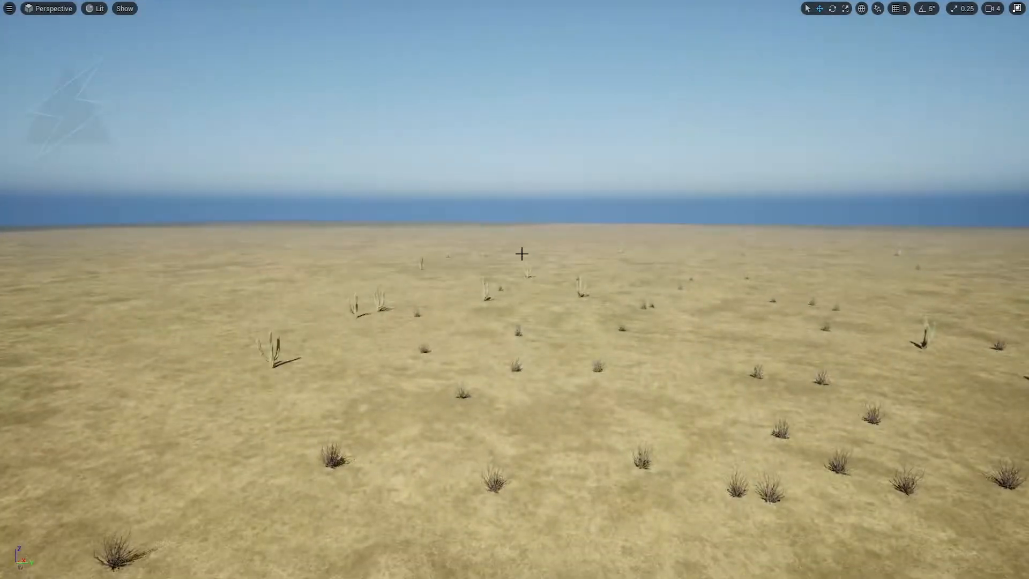
left_click(1024, 400)
left_click(967, 318)
left_click(906, 296)
left_click(846, 299)
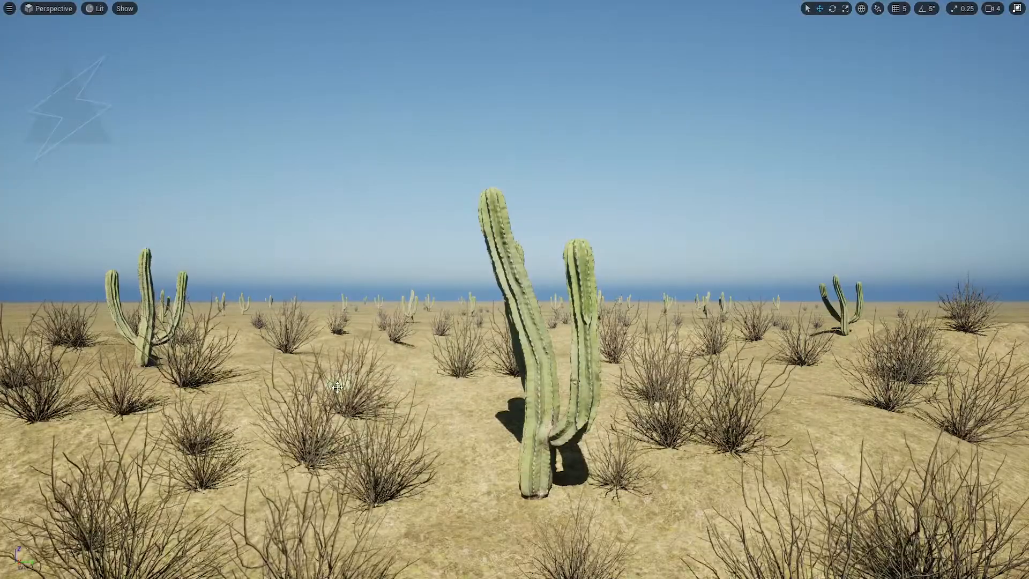
key("F11")
Select the S_Cactus_udujbe3fa_lod0_Var1 foliage type, try placing it at a scale of 5, and undo the placement
left_click(50, 351)
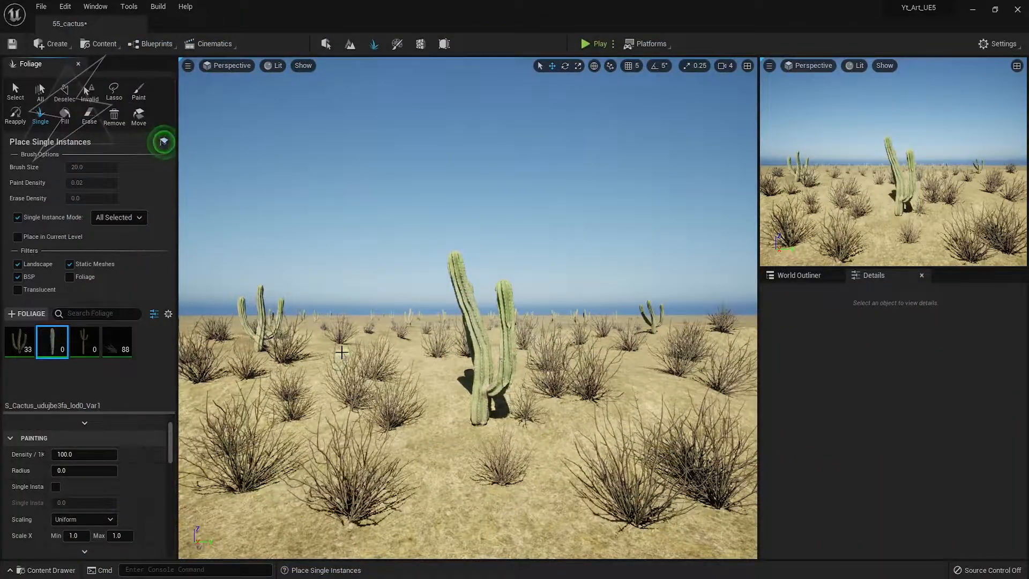
left_click(380, 375)
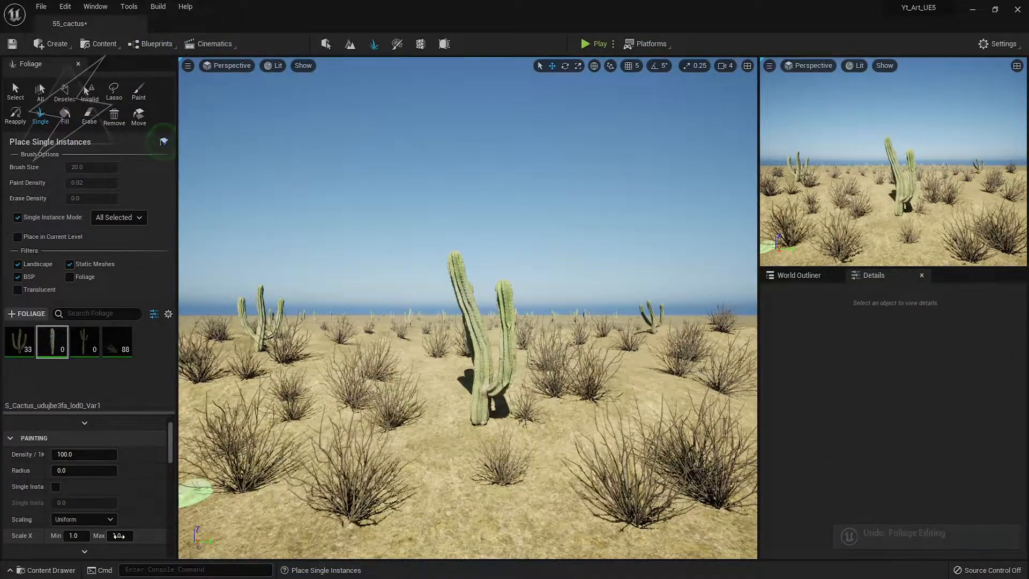
left_click(76, 535)
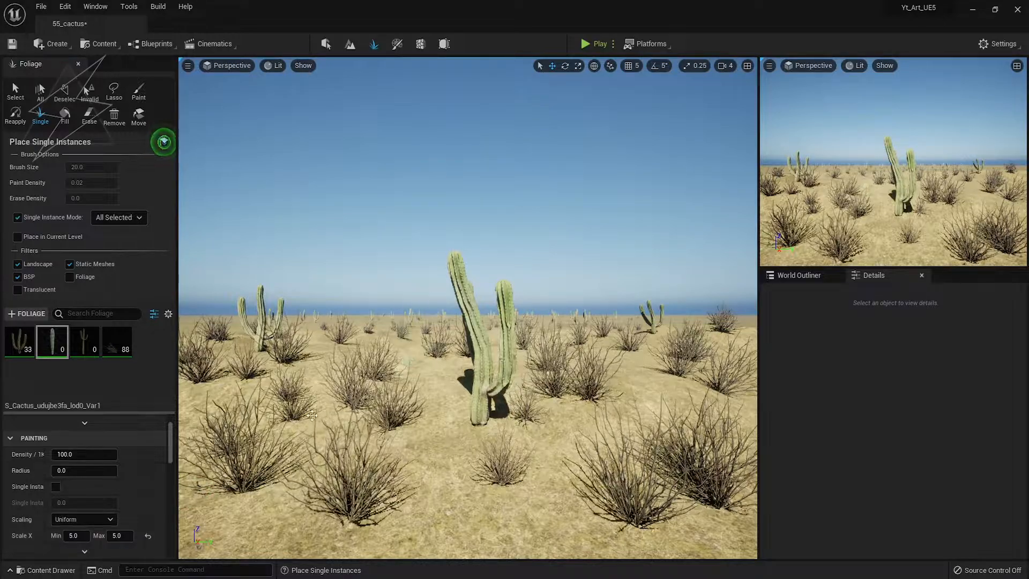
key("ctrl+z")
left_click(372, 360)
key("ctrl+z")
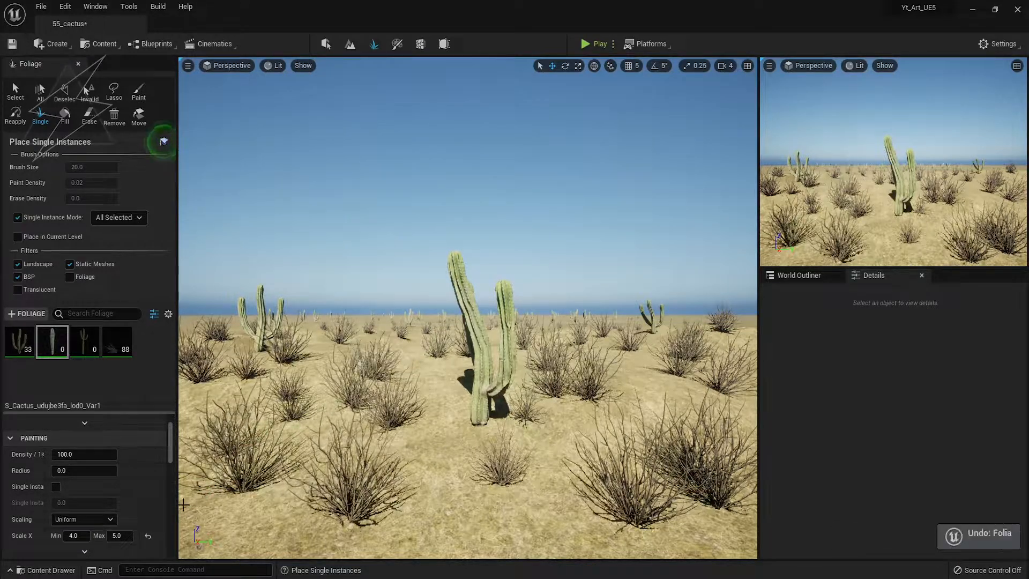
Set the S_Cactus_udujbe3fa_lod0_Var1 scale to 4 and place one cactus behind and left of the central cactus
left_click_drag(129, 535, 125, 535)
type("4")
key("Return")
left_click(376, 350)
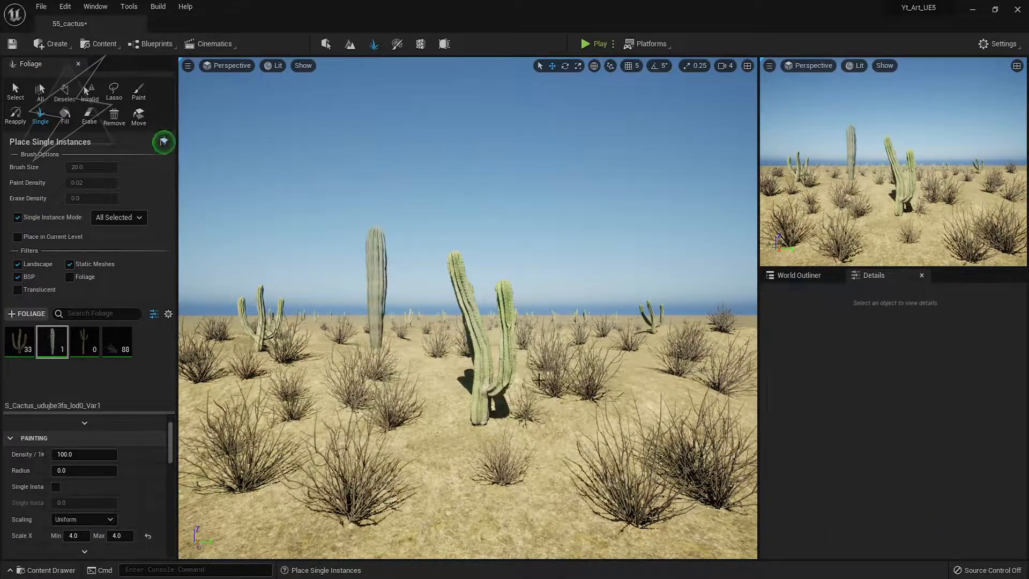
Undo the last cactus placement and select the S_Cactus_ueopfjiga_lod0_Var1 foliage type
key("ctrl+z")
mouse_move(43, 337)
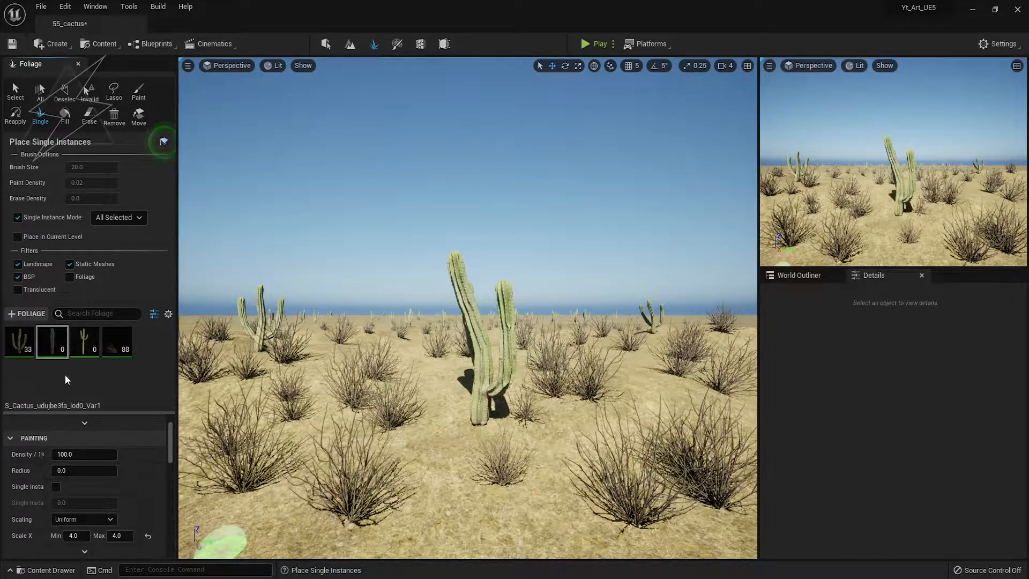
left_click(84, 341)
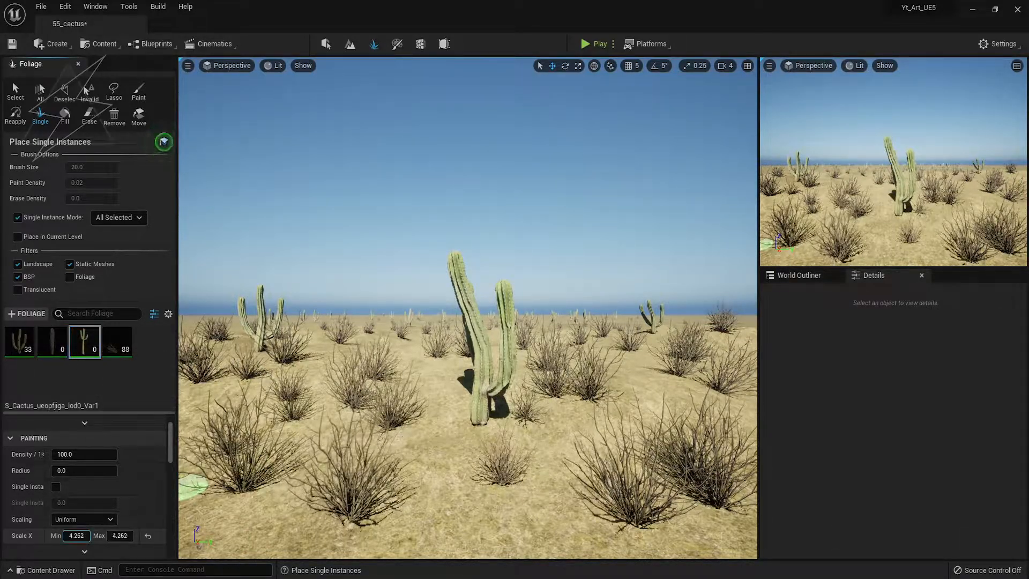
Try placing single S_Cactus_ueopfjiga_lod0_Var1 cacti at scales such as 4.262 and 3.158, undoing each placement
left_click(370, 369)
key("ctrl+z")
left_click_drag(121, 536, 80, 536)
left_click(424, 379)
key("ctrl+z")
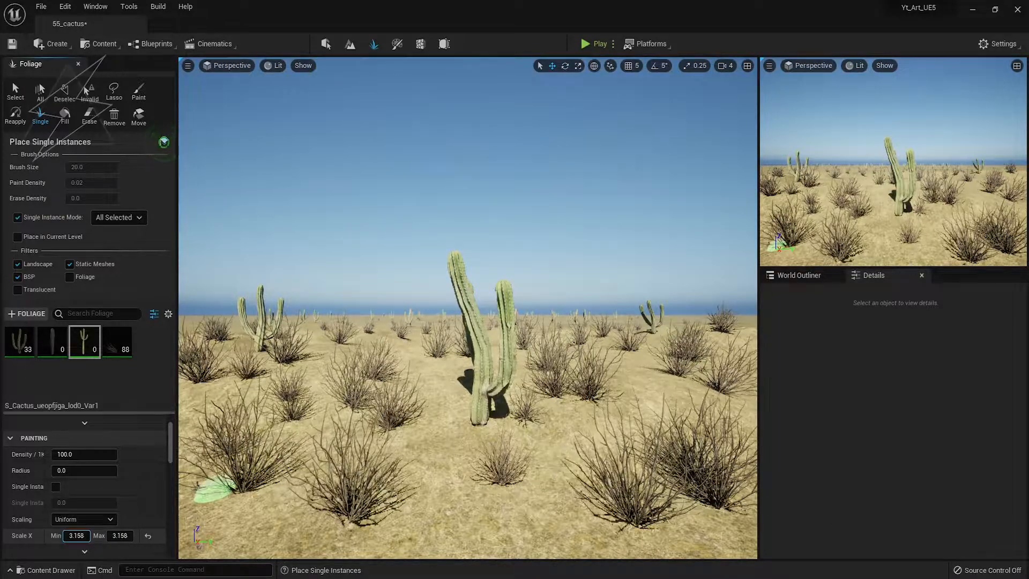
left_click(432, 368)
key("ctrl+z")
Set the S_Cactus_ueopfjiga_lod0_Var1 scale to 2.661 and place one cactus right of the central cactus and another at the scene's far right
left_click_drag(127, 536, 110, 535)
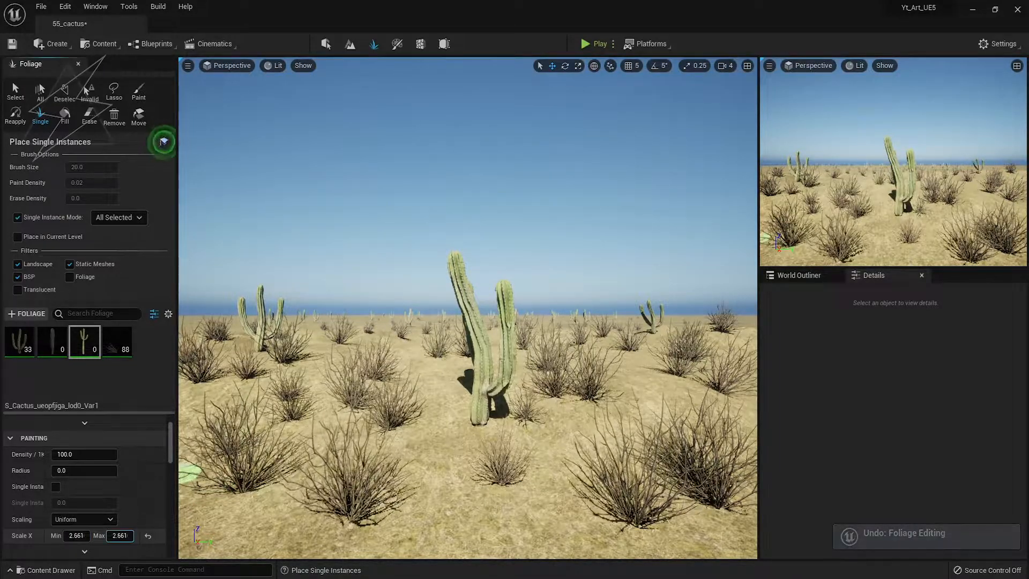
left_click(642, 366)
key("F11")
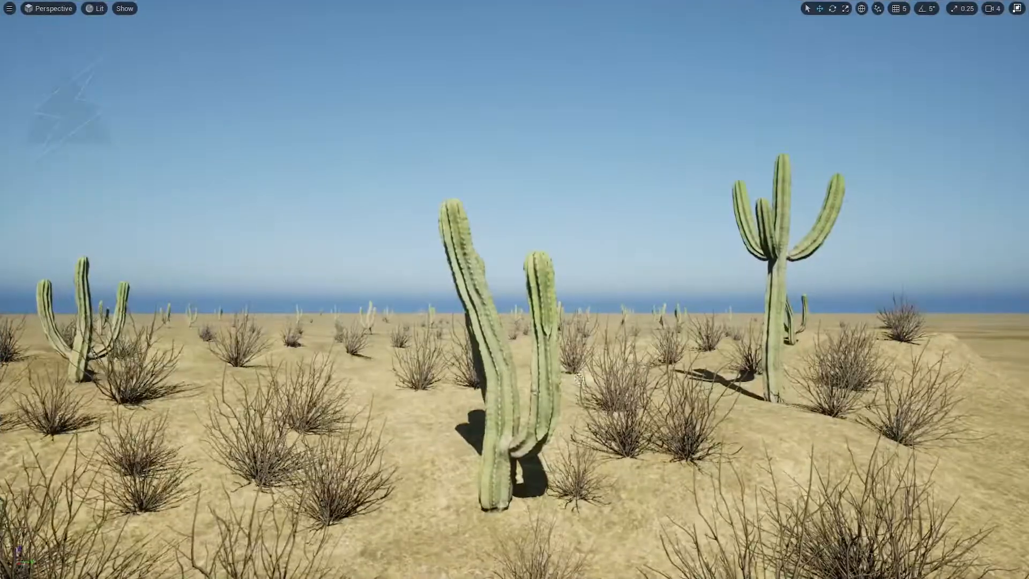
left_click(123, 347)
key("ctrl+z")
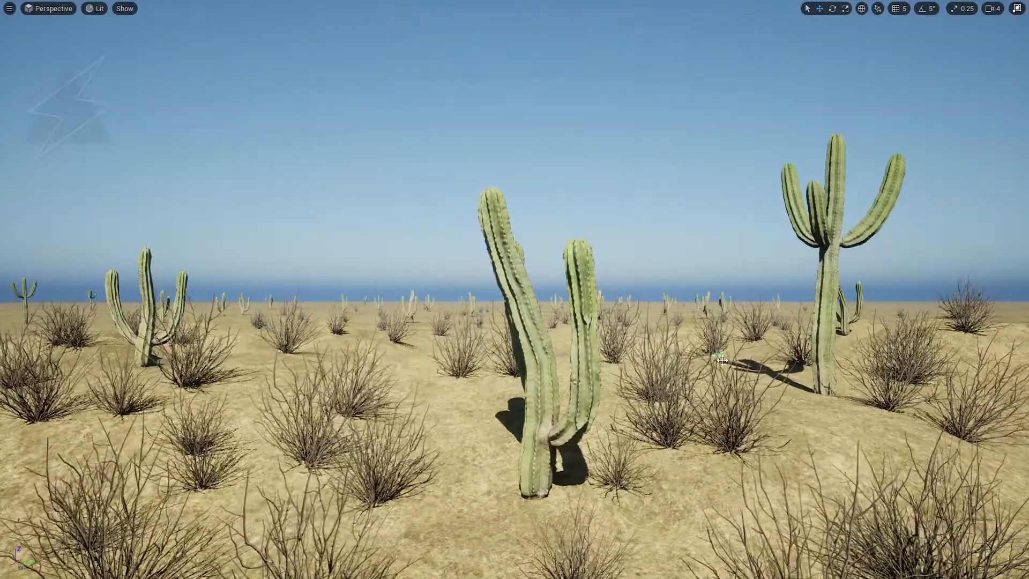
left_click(722, 360)
key("ctrl+z")
left_click(954, 325)
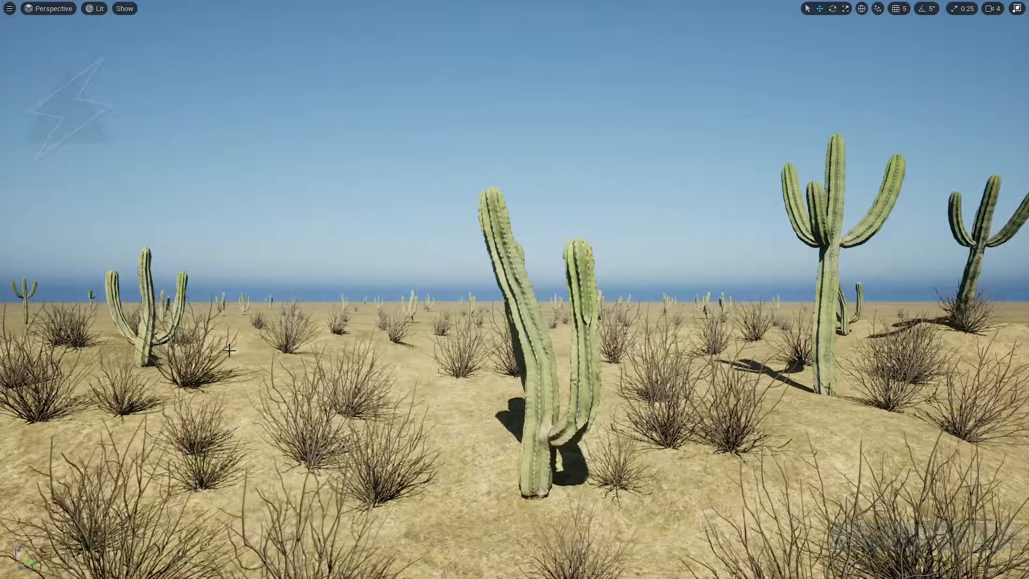
Place more S_Cactus_ueopfjiga_lod0_Var1 cacti behind the central cactus, on the left side of the scene and across the distant landscape
left_click(36, 456)
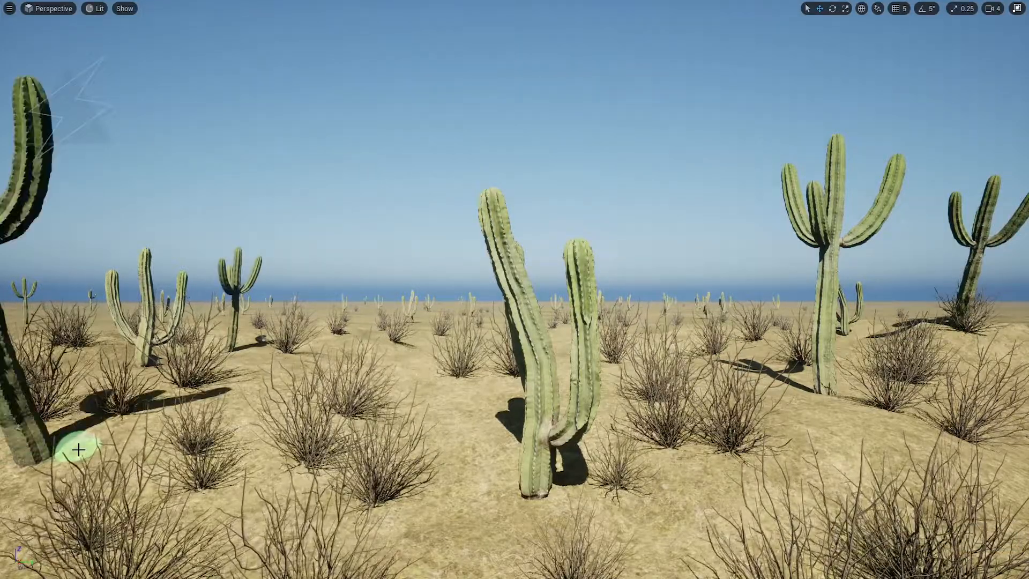
key("ctrl+z")
left_click(430, 385)
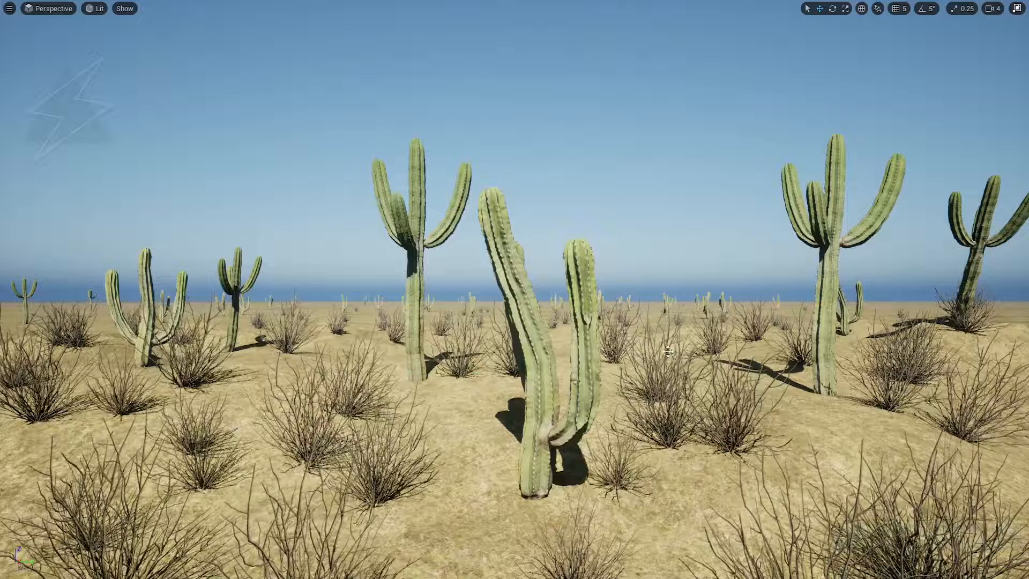
left_click(642, 340)
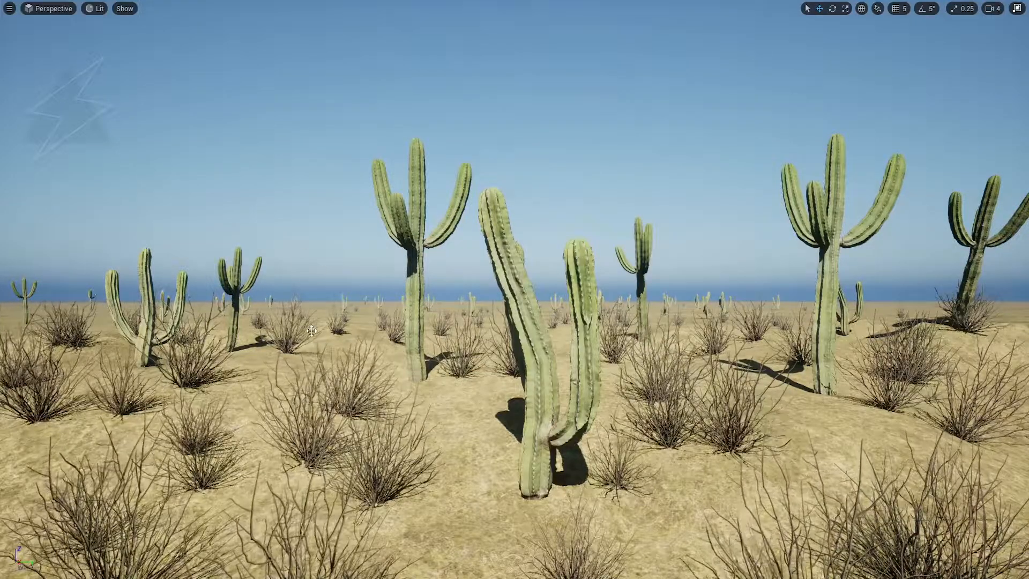
left_click(94, 331)
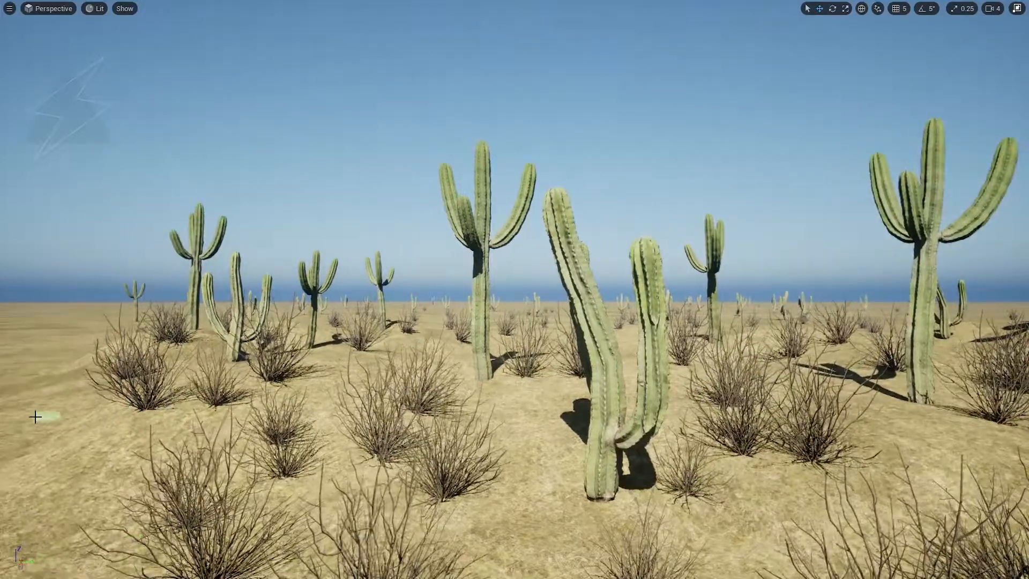
left_click(41, 416)
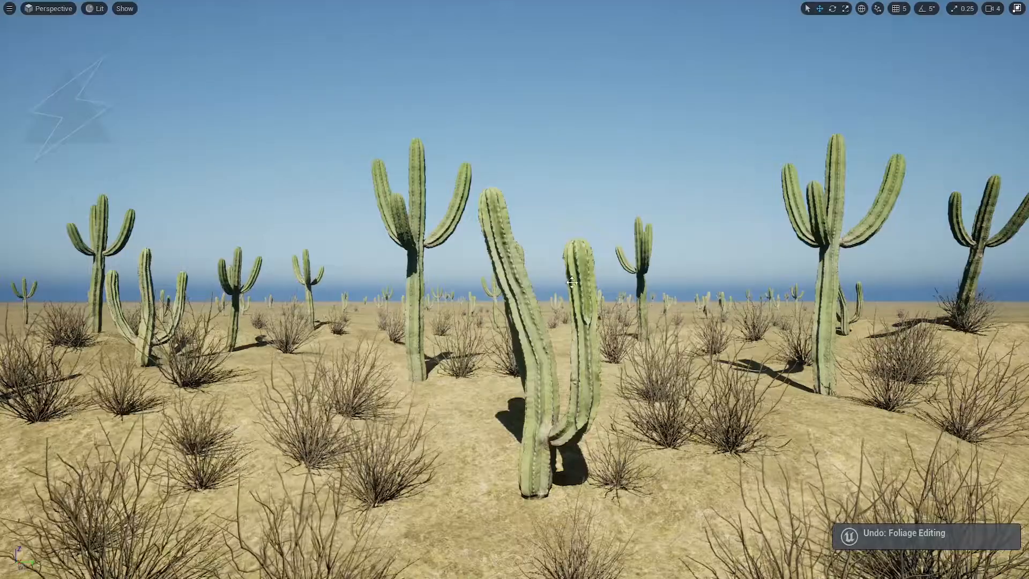
Select the tall cactus just behind and left of the central cactus and move it farther left
key("q")
mouse_move(327, 333)
right_mouse_down()
mouse_move(327, 308)
mouse_move(327, 322)
right_mouse_up()
key("e")
key("s")
key("w")
key("s")
key("F11")
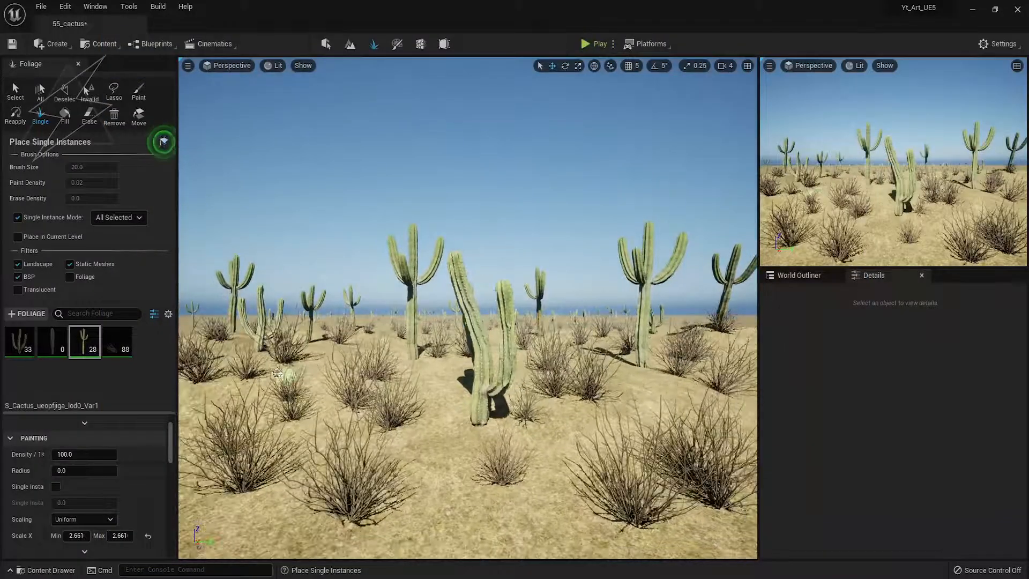
left_click(414, 332)
left_click_drag(436, 358, 374, 358)
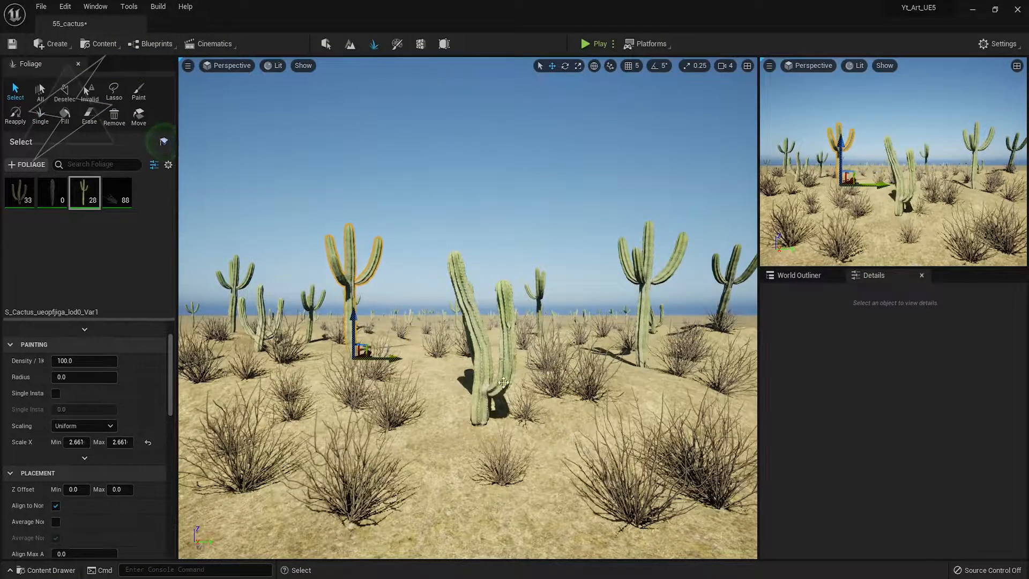
Rotate the central cactus so that its arms spread out on both sides of the trunk
left_click(481, 369)
key("e")
left_click_drag(448, 437, 465, 443)
key("Escape")
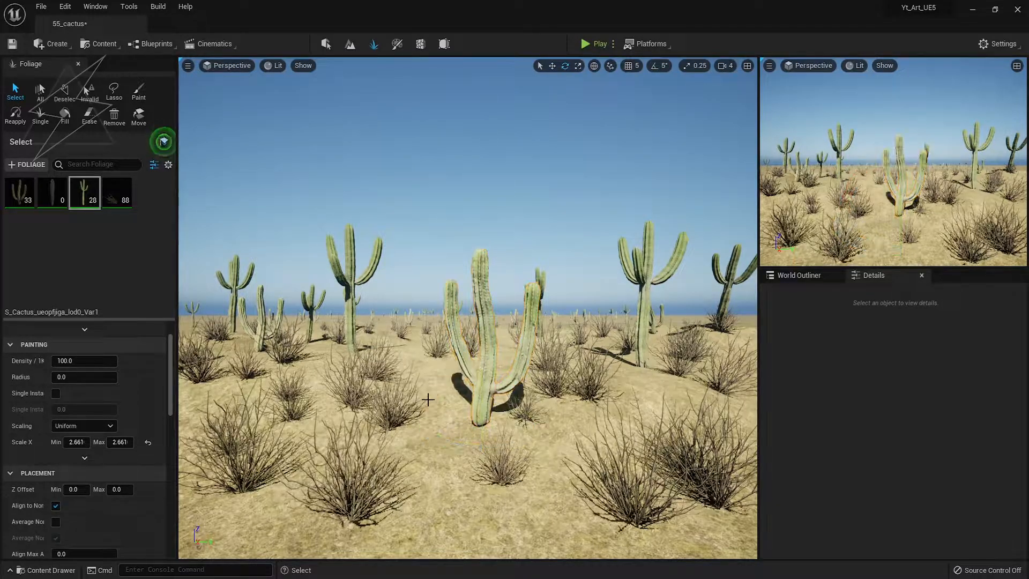
key("F11")
right_click_drag(425, 381, 441, 387)
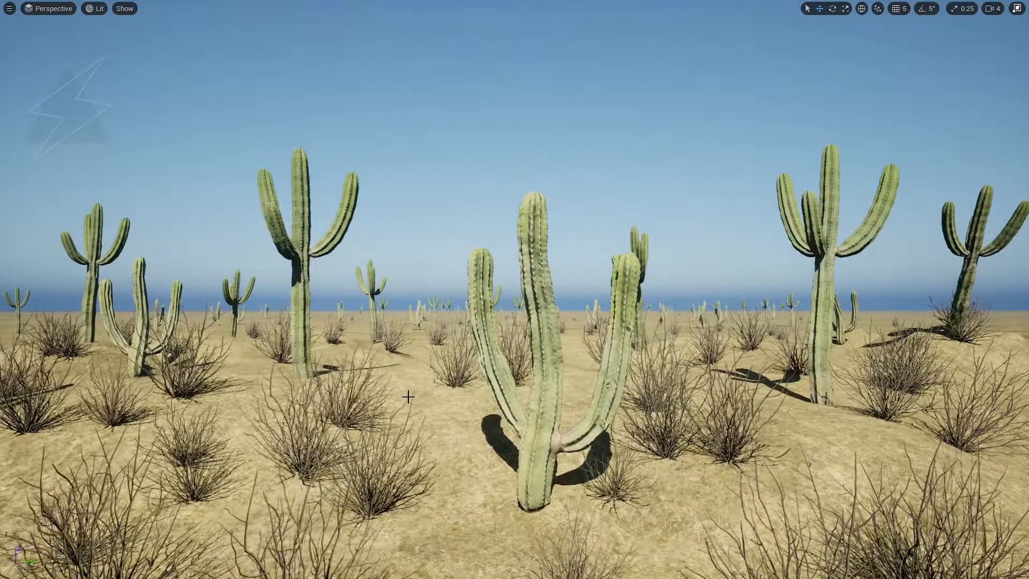
Move the small left cactus right and the far-left cactus left, and push the central cactus slightly back
left_click_drag(167, 378, 195, 384)
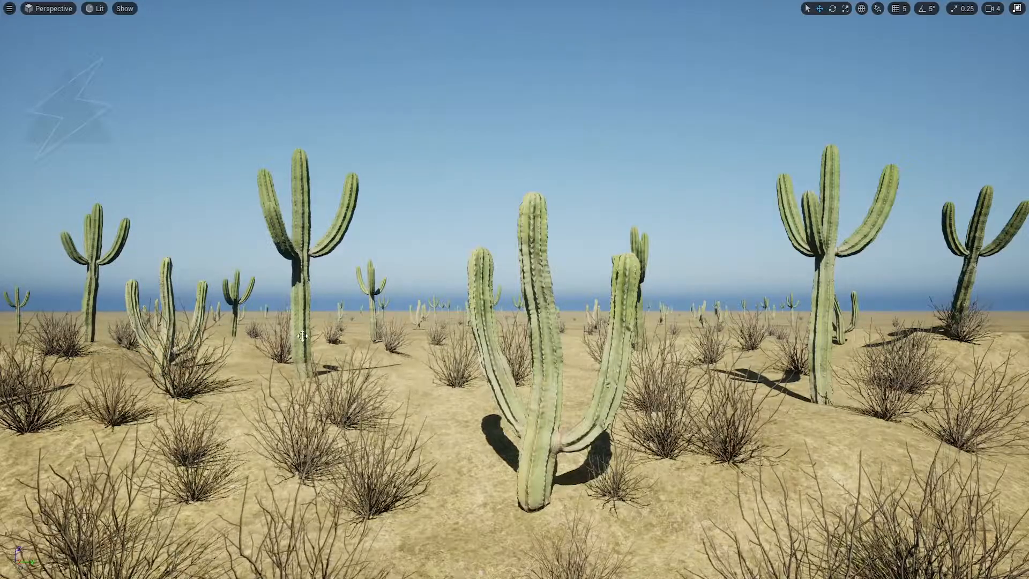
left_click_drag(127, 343, 106, 342)
left_click(301, 374)
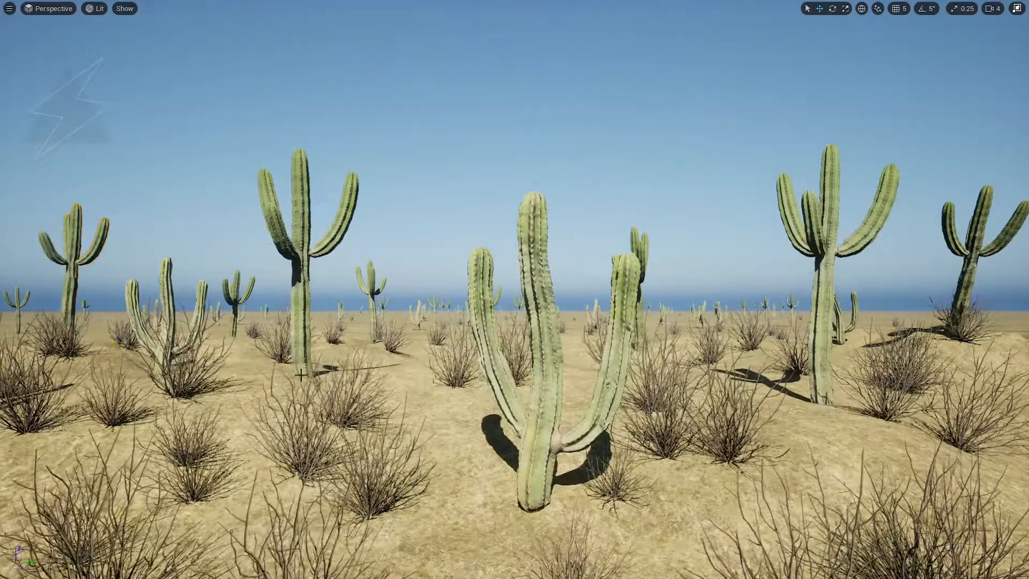
left_click_drag(574, 504, 565, 505)
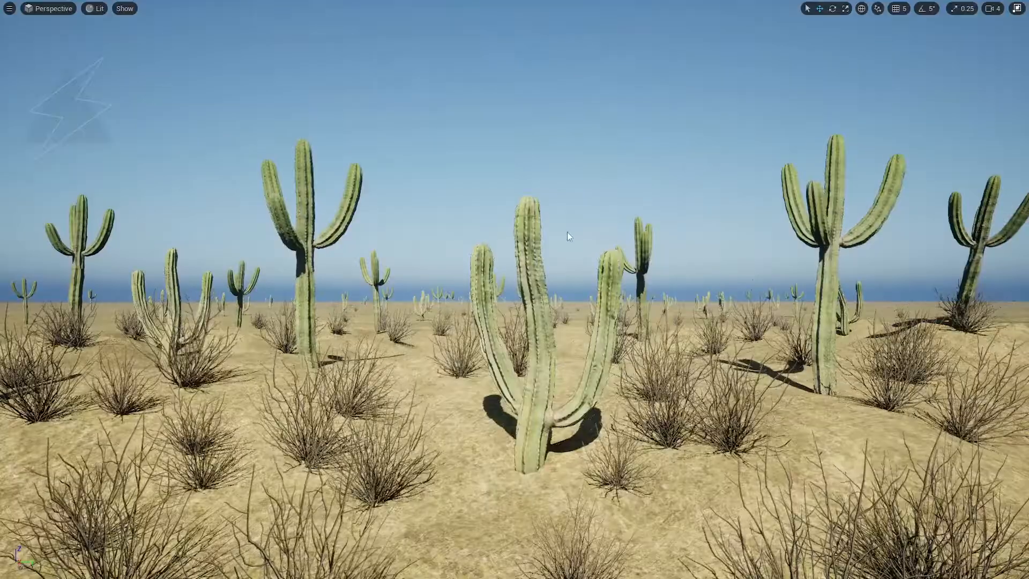
Move the cactus behind the central one farther right and rotate it to stand upright
left_click_drag(659, 340, 713, 345)
key("e")
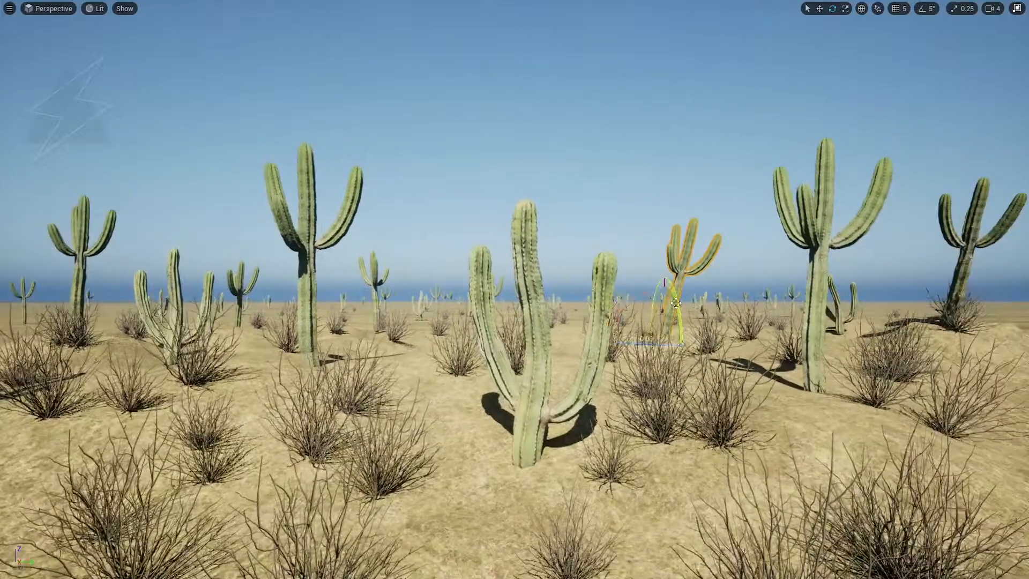
left_click_drag(659, 345, 696, 346)
left_click_drag(672, 276, 651, 333)
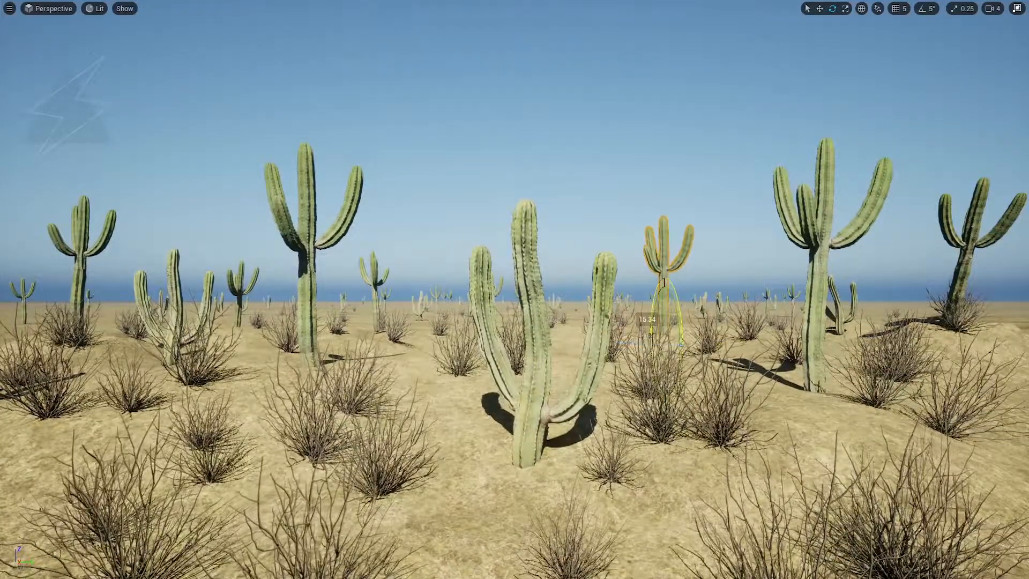
Rotate the leaning far-right cactus upright and turn it and the tall right cactus to face different directions
left_click(962, 268)
left_click_drag(908, 279, 968, 321)
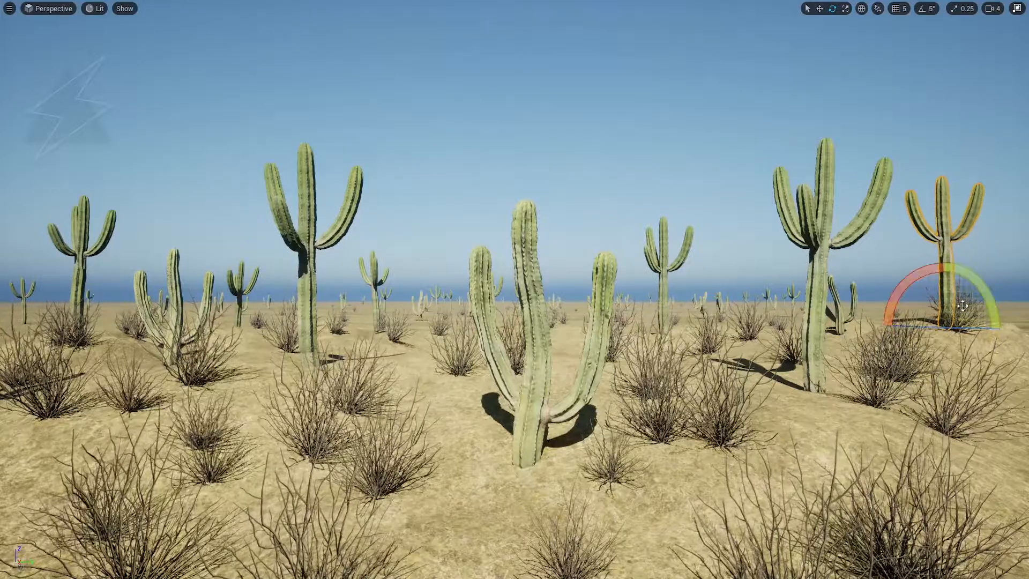
left_click_drag(962, 271, 787, 348)
left_click(816, 359)
left_click_drag(852, 357, 840, 344)
left_click_drag(809, 398, 877, 397)
Move the small cactus hidden behind the tall right cactus out to the right of its trunk
left_click(857, 312)
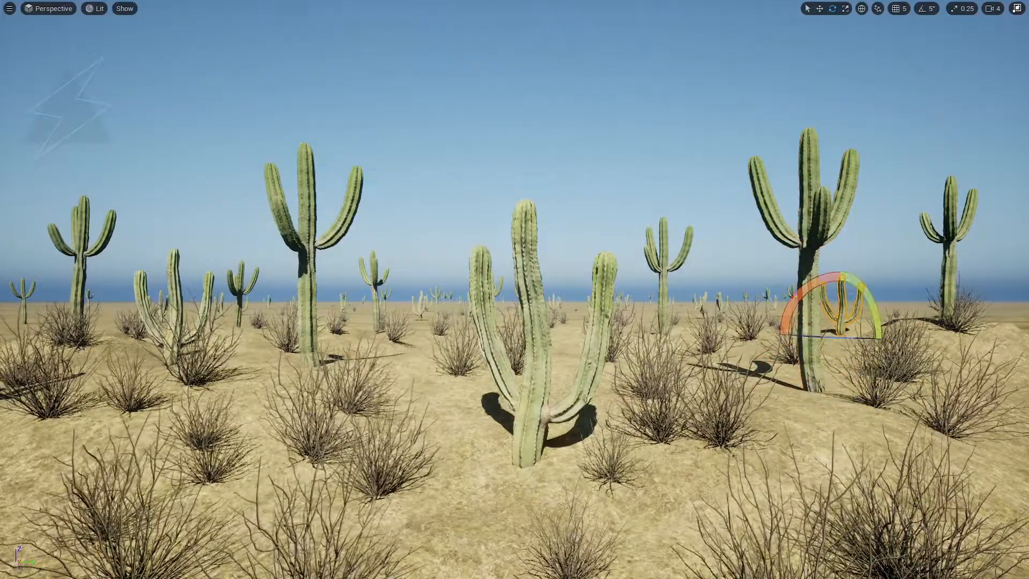
key("w")
key("g")
left_click_drag(868, 333, 860, 308)
key("g")
key("g")
key("w")
right_click_drag(860, 309, 860, 308)
key("s")
key("g")
Reposition the small distant cacti along the horizon between the central cactus and the tall right cactus
left_click(797, 295)
mouse_move(817, 319)
left_mouse_down()
mouse_move(1013, 320)
mouse_move(831, 311)
left_mouse_up()
left_click(770, 295)
left_click(770, 295)
left_click(778, 319)
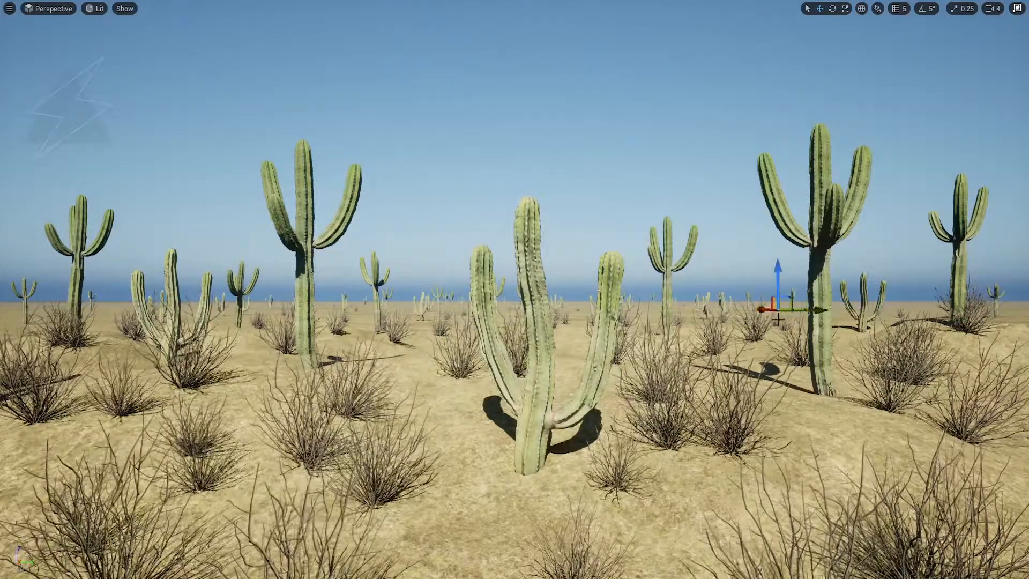
left_click(706, 303)
left_click_drag(747, 317, 720, 317)
left_click(721, 301)
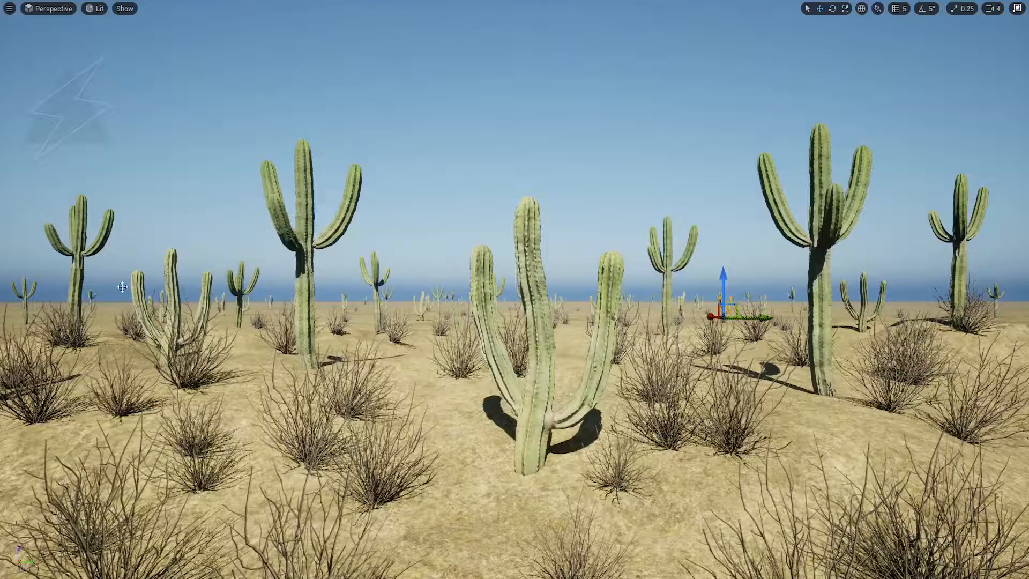
Scatter more single SM_BranchDry_01 dry branches across the distant landscape among the cacti
key("F11")
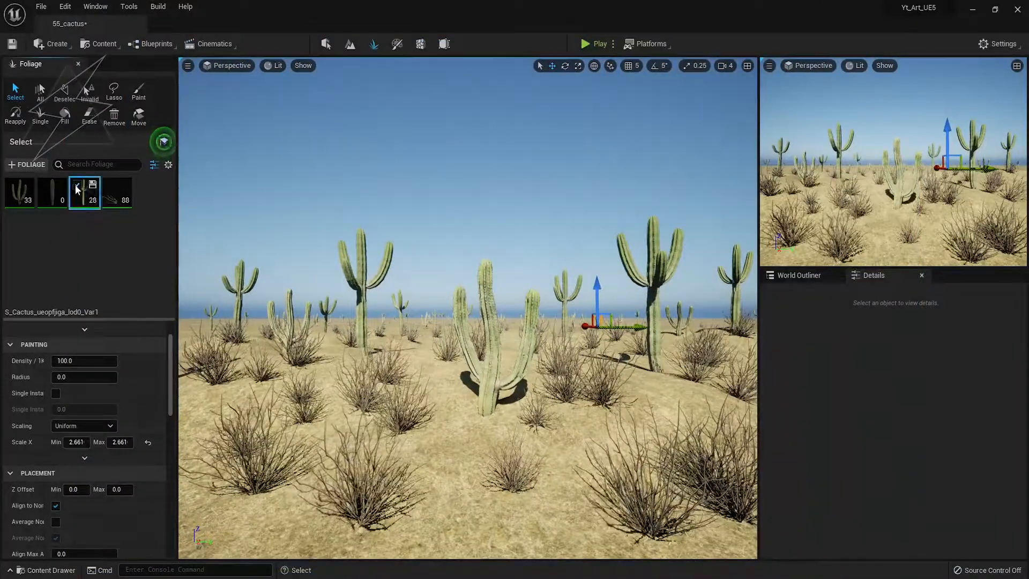
key("F11")
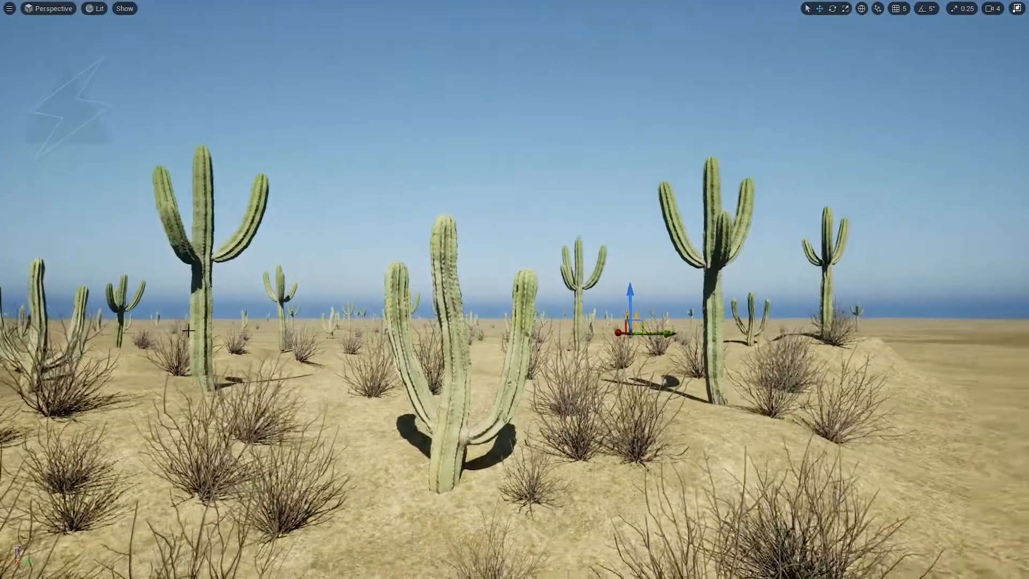
right_click_drag(189, 330, 188, 331)
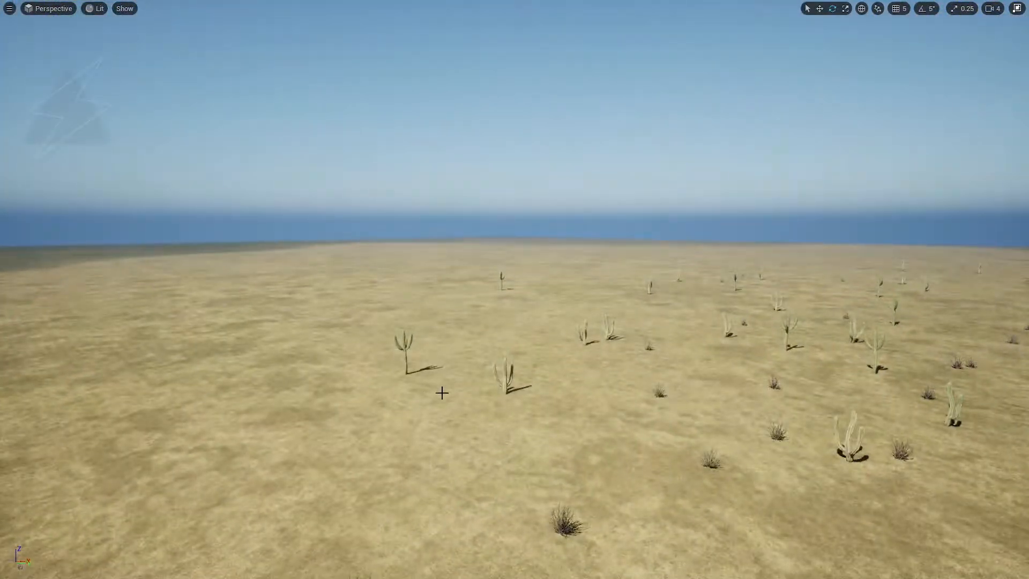
key("F11")
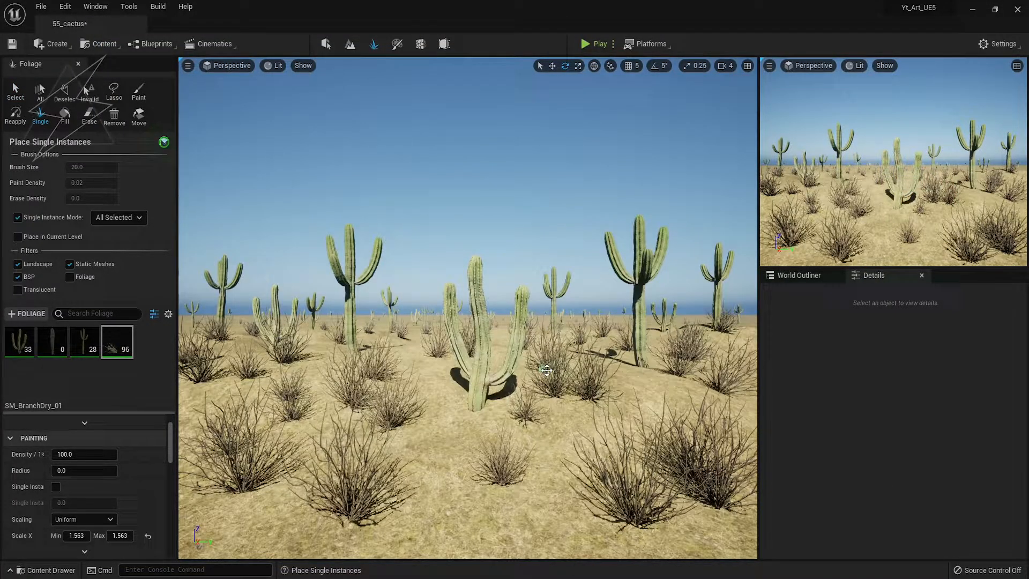
key("F11")
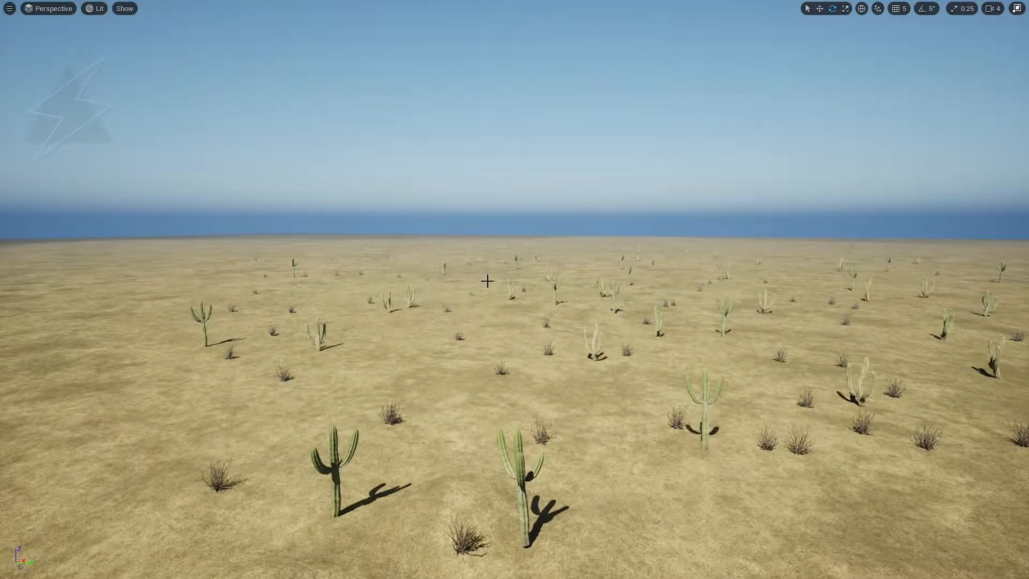
right_click_drag(535, 260, 664, 276)
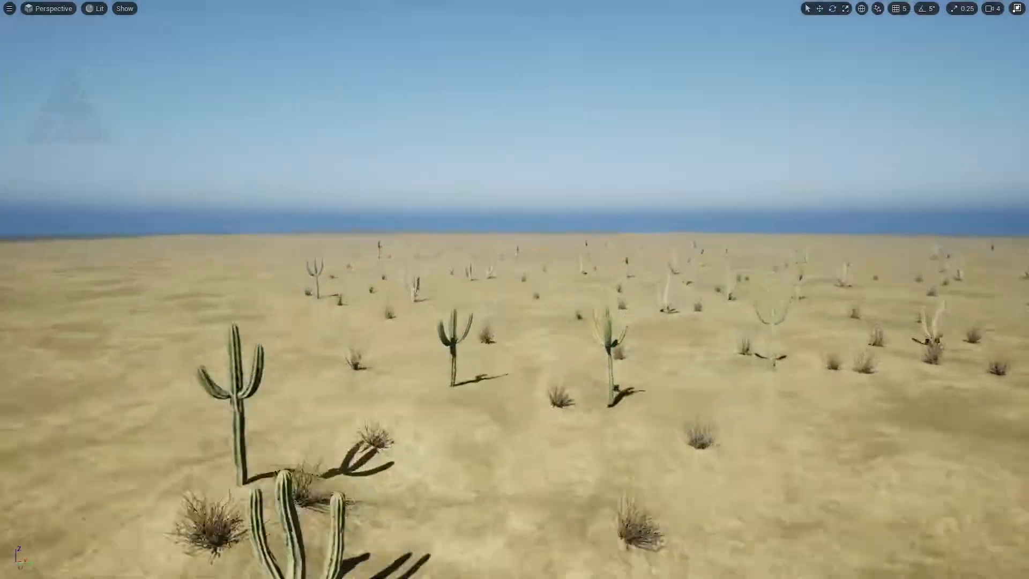
right_click_drag(270, 293, 270, 293)
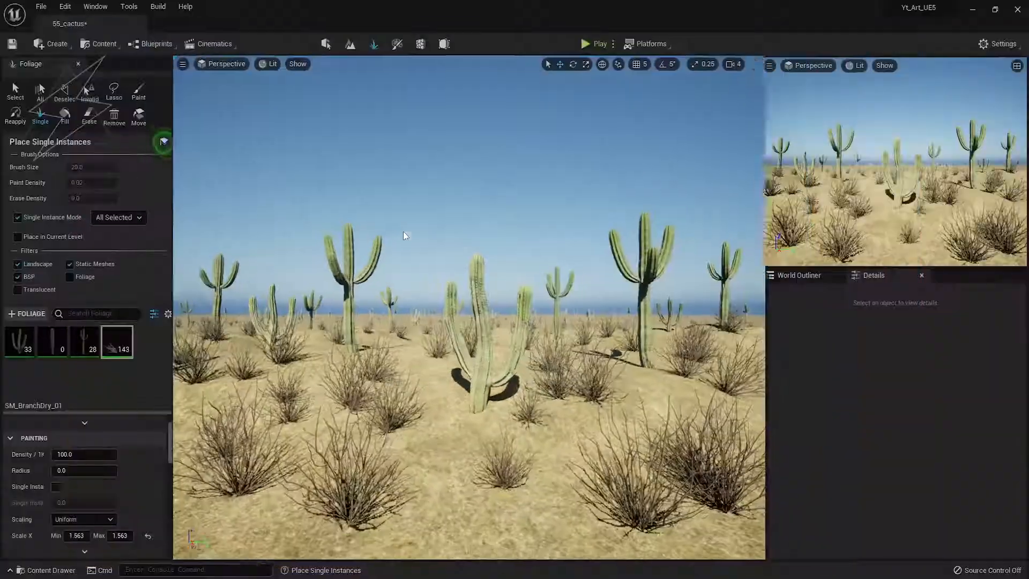
Switch from foliage editing to selection mode and save the 55_cactus level
left_click(328, 46)
key("ctrl+s")
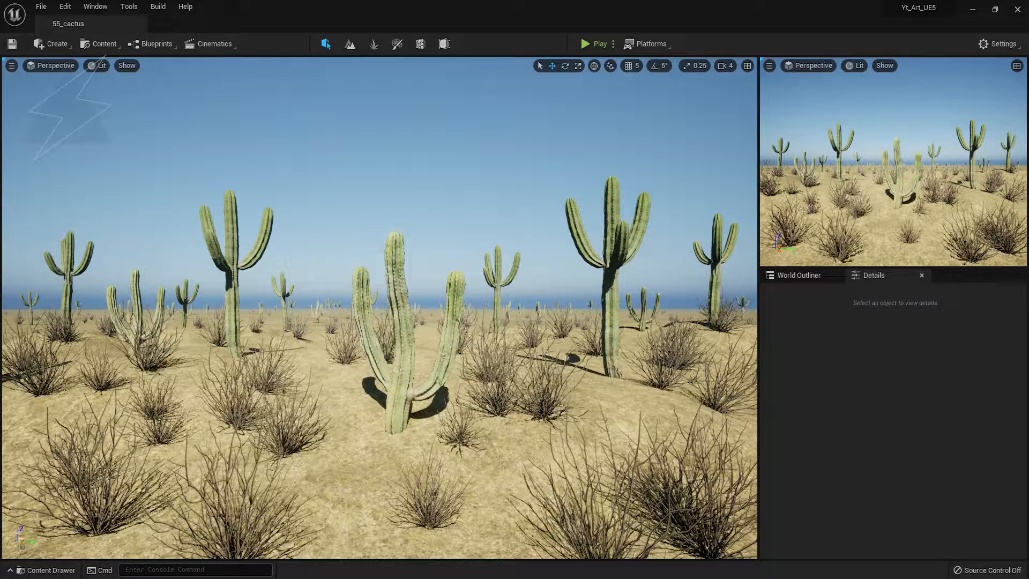
right_click_drag(552, 266, 572, 266)
key("F11")
right_click_drag(498, 285, 496, 290)
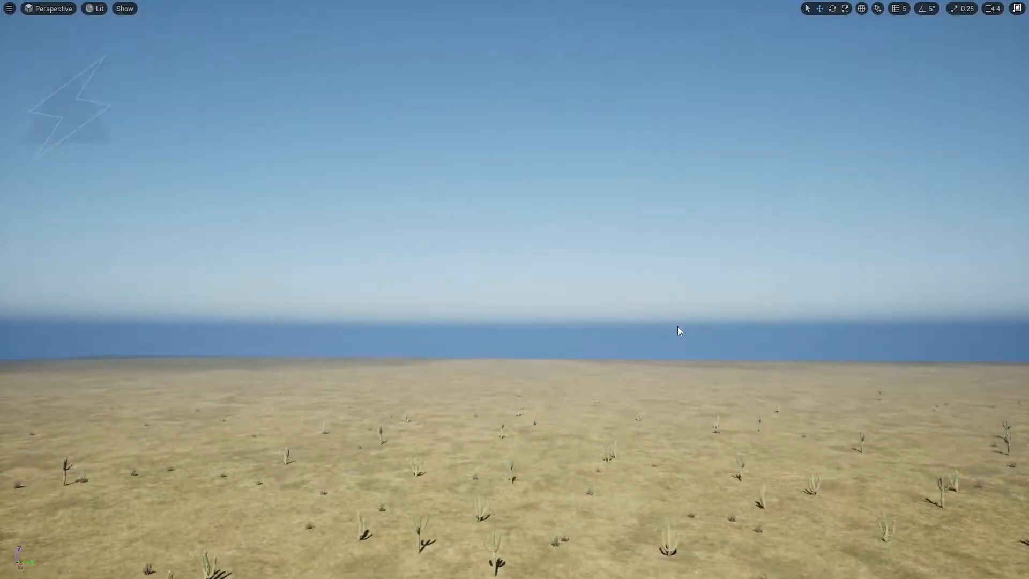
key("F11")
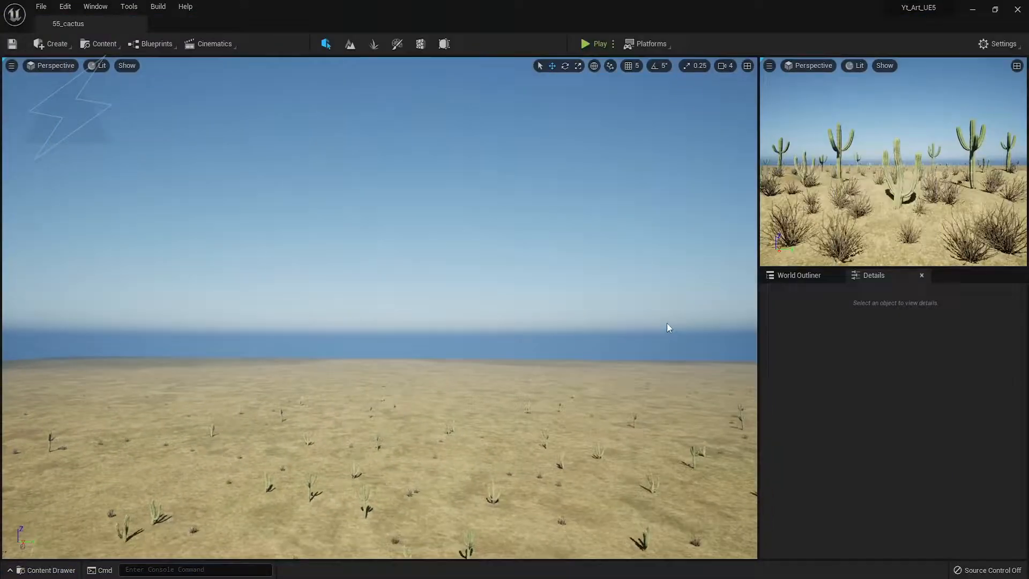
Set the camera speed to 6 and lower the SM_background_mountains mesh toward the ground beyond the landscape's far edge
right_click(473, 347)
left_click(724, 65)
left_click(780, 92)
key("w")
mouse_move(589, 225)
right_mouse_down()
mouse_move(589, 241)
mouse_move(589, 227)
right_mouse_up()
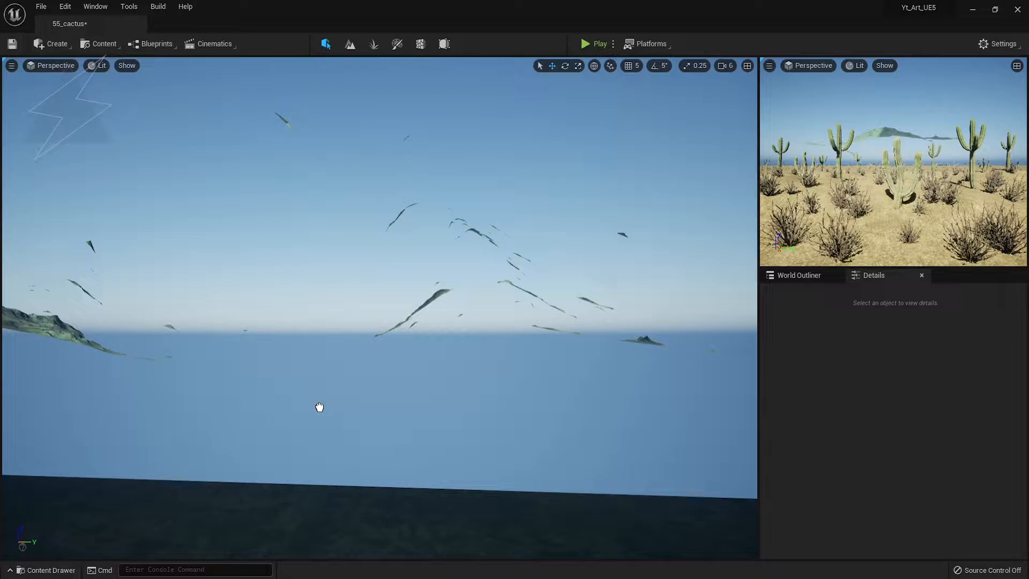
left_click_drag(320, 406, 319, 410)
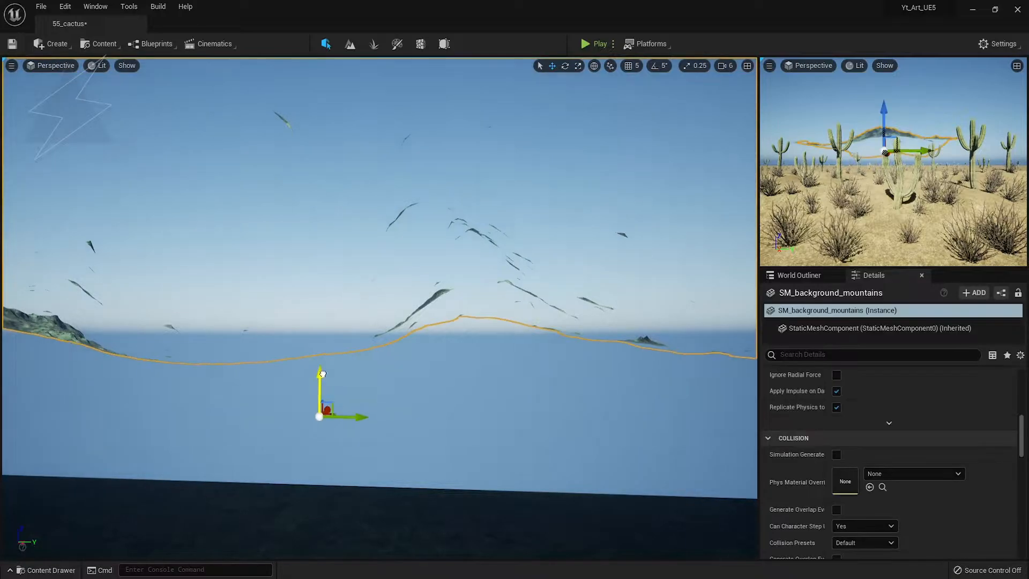
left_click_drag(322, 373, 321, 448)
Reposition and rotate the background mountain so it stands directly behind the landscape's far edge
left_click_drag(379, 287, 431, 374)
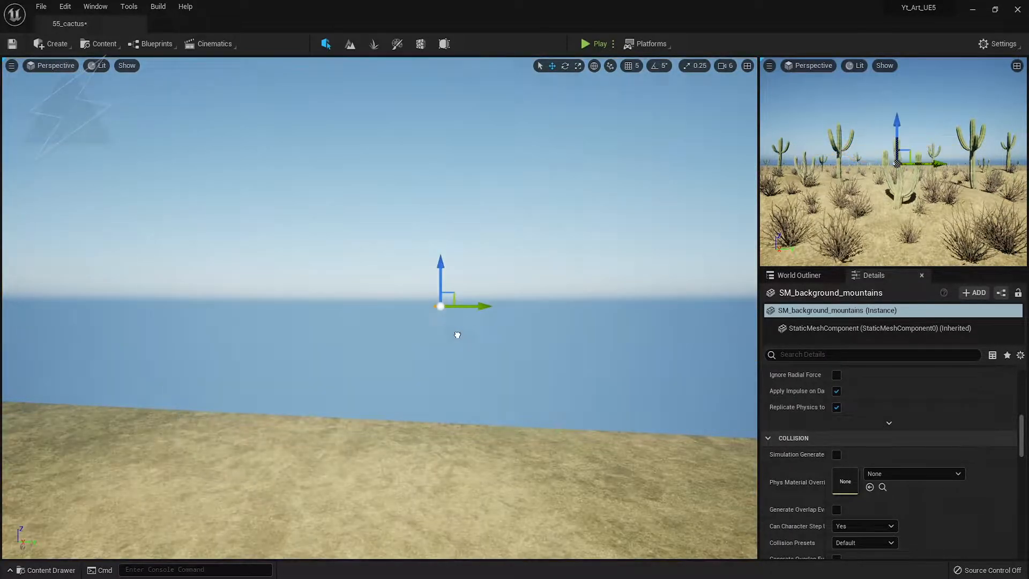
left_click_drag(430, 300, 423, 344)
key("e")
left_click_drag(459, 404, 460, 411)
key("w")
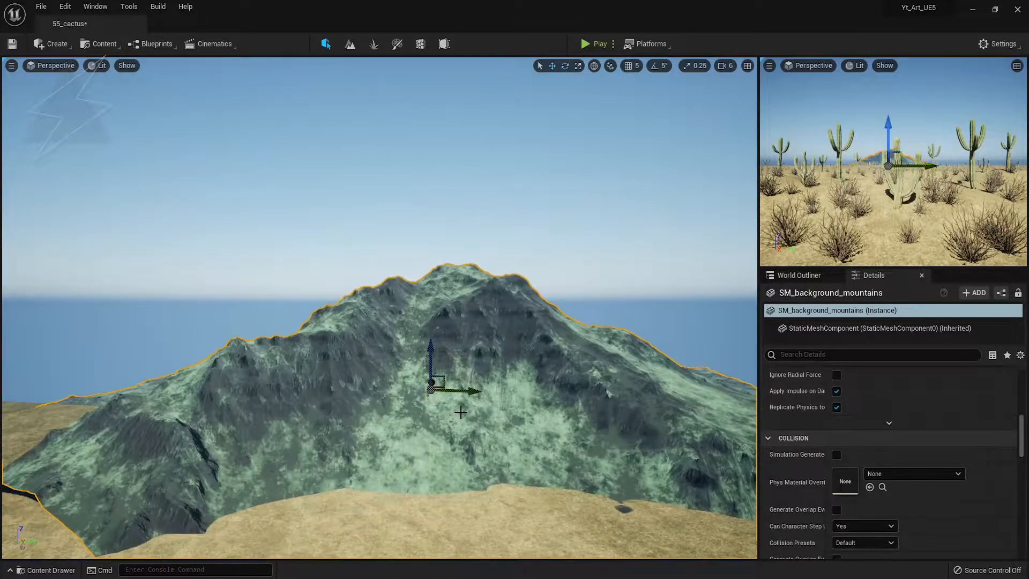
right_click_drag(485, 413, 434, 426)
left_click_drag(538, 369, 599, 342)
right_click_drag(506, 373, 567, 371)
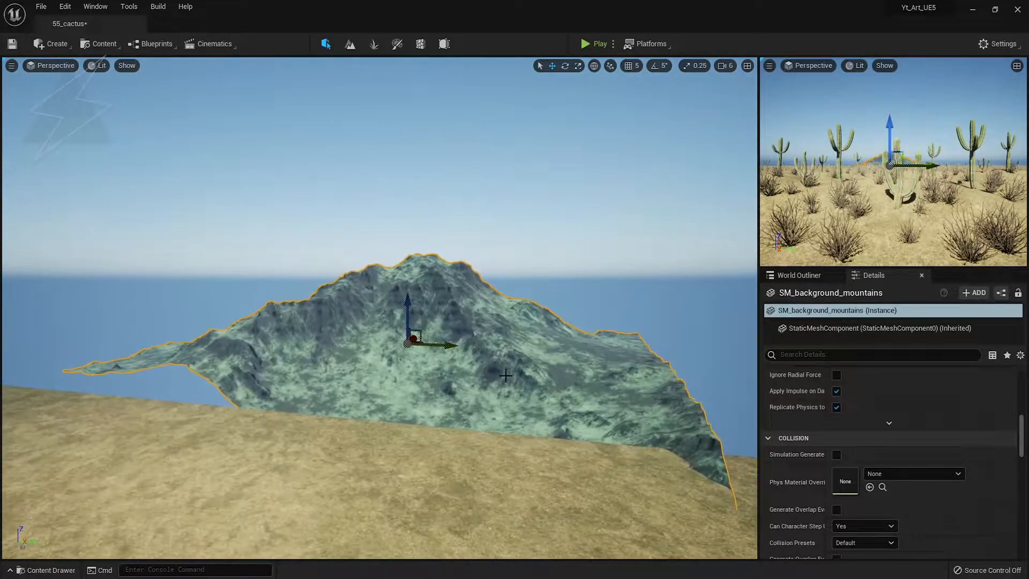
Shift the background mountain to the left along the horizon and adjust its rotation slightly
left_click_drag(442, 343, 275, 326)
right_click_drag(275, 325, 129, 396)
key("e")
mouse_move(357, 320)
left_mouse_down()
mouse_move(384, 320)
mouse_move(344, 333)
left_mouse_up()
key("w")
right_click_drag(344, 344, 361, 348)
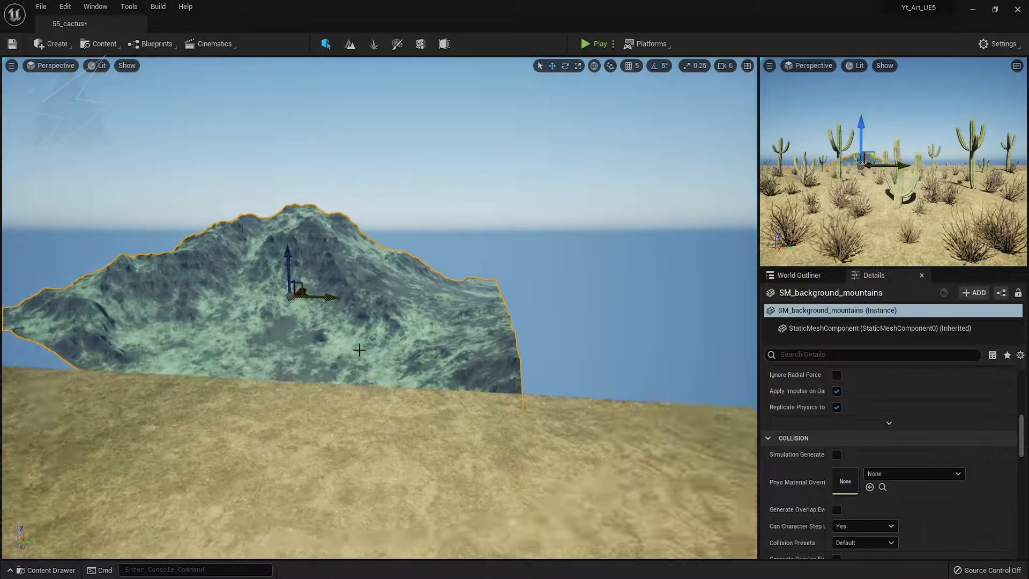
Duplicate the background mountain beside the original and rotate the copy to show a different side
key("1")
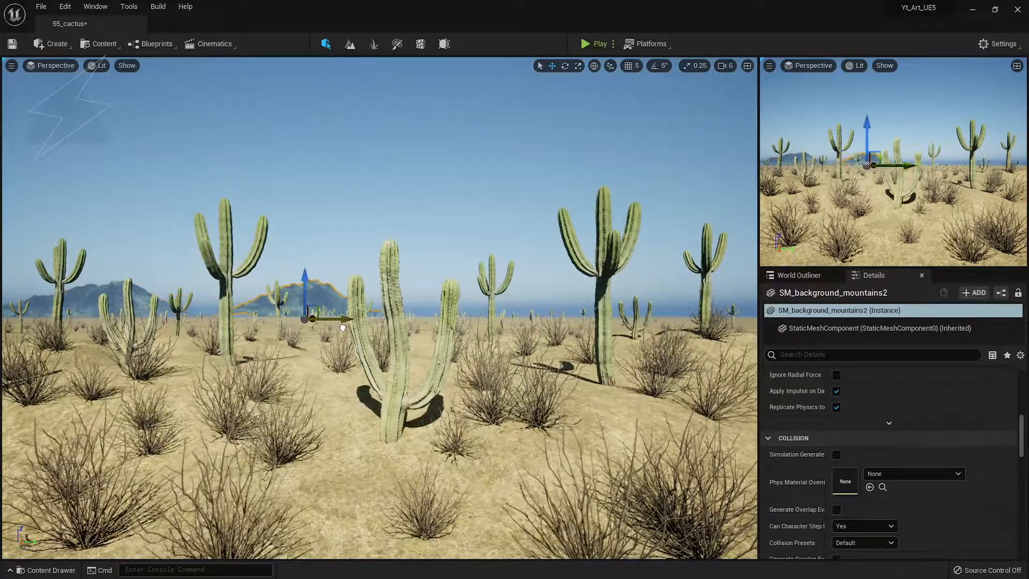
left_click_drag(257, 320, 370, 320)
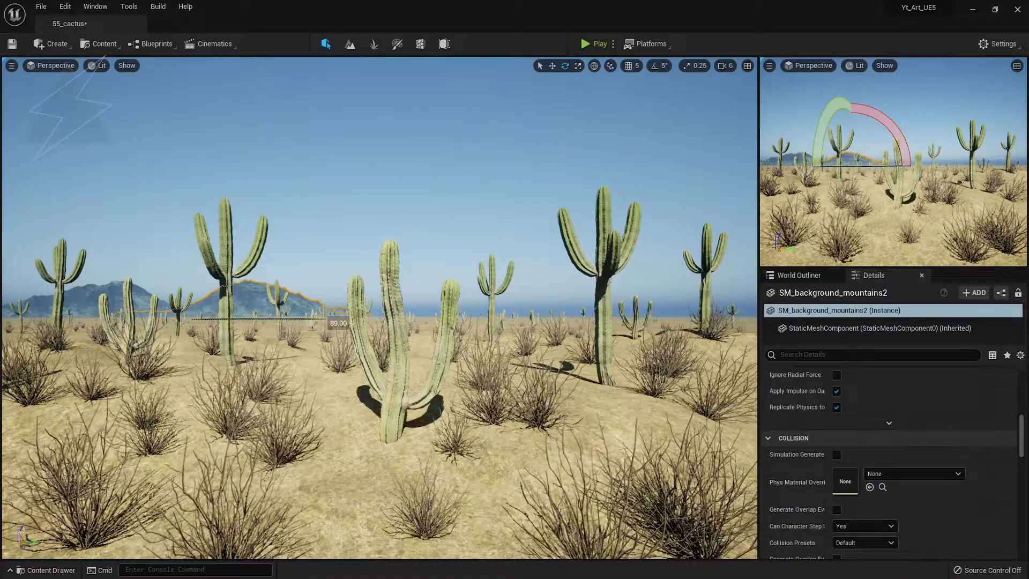
left_click(316, 251)
key("w")
right_click_drag(316, 251, 299, 246)
Move the duplicated mountain right along the horizon, behind the central cactus
left_click(300, 246)
left_click_drag(321, 264, 476, 266)
key("r")
key("w")
key("e")
key("w")
Rotate the left background mountain and scale it up in width and height
left_click(178, 224)
key("e")
left_click_drag(177, 260, 129, 260)
key("r")
left_click_drag(210, 251, 232, 250)
left_click_drag(167, 215, 167, 201)
key("w")
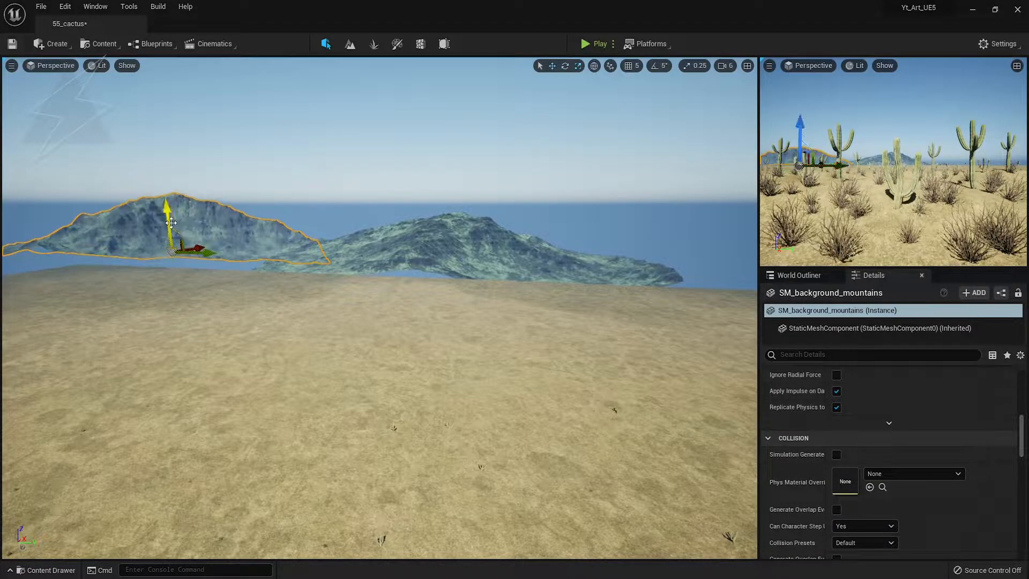
From the main cactus camera view, stretch the left background mountain taller behind the far-left cactus
key("1")
right_click_drag(919, 166, 922, 165)
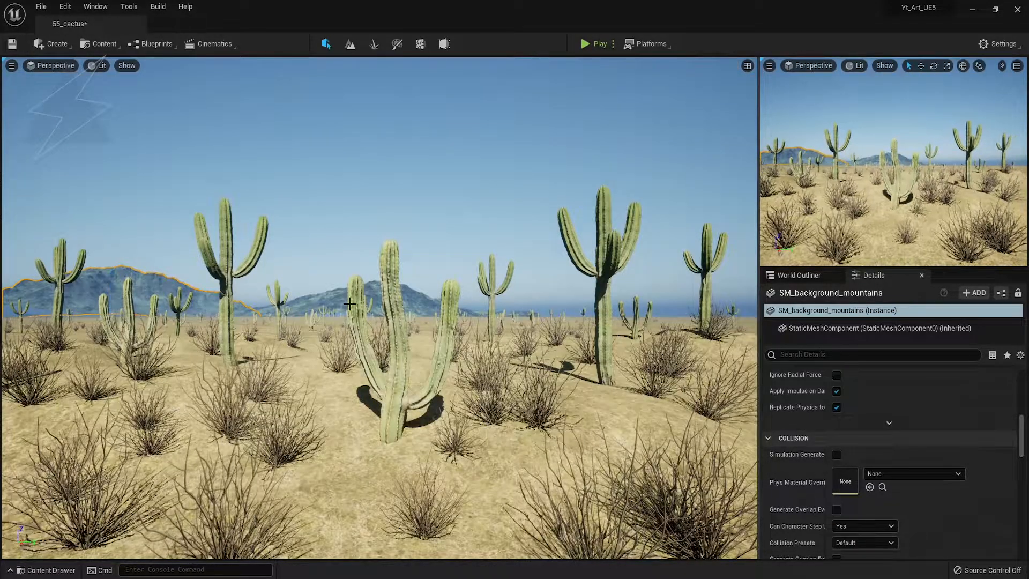
left_click(134, 243)
left_click(125, 282)
left_click_drag(125, 284, 98, 278)
key("r")
left_click(336, 297)
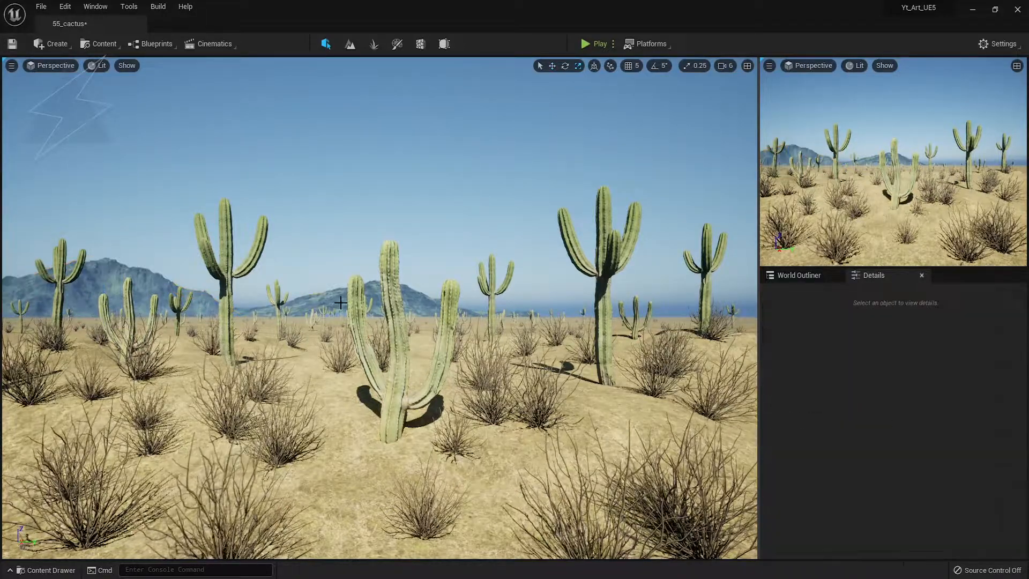
Adjust the height of the middle background mountain behind the central cactus
left_click(369, 292)
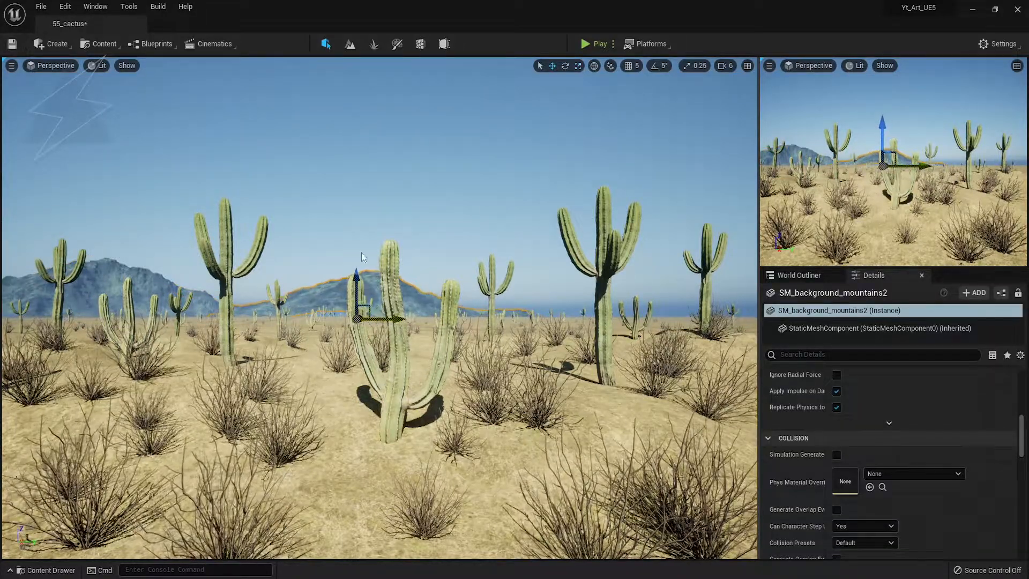
left_click(361, 258)
left_click(369, 284)
left_click_drag(355, 276, 355, 281)
Add two mountain copies behind the tall right cactus and the far-right cactus, rotating and heightening them to vary the skyline
key("w")
mouse_move(353, 286)
right_mouse_down()
mouse_move(318, 284)
mouse_move(335, 288)
right_mouse_up()
key("1")
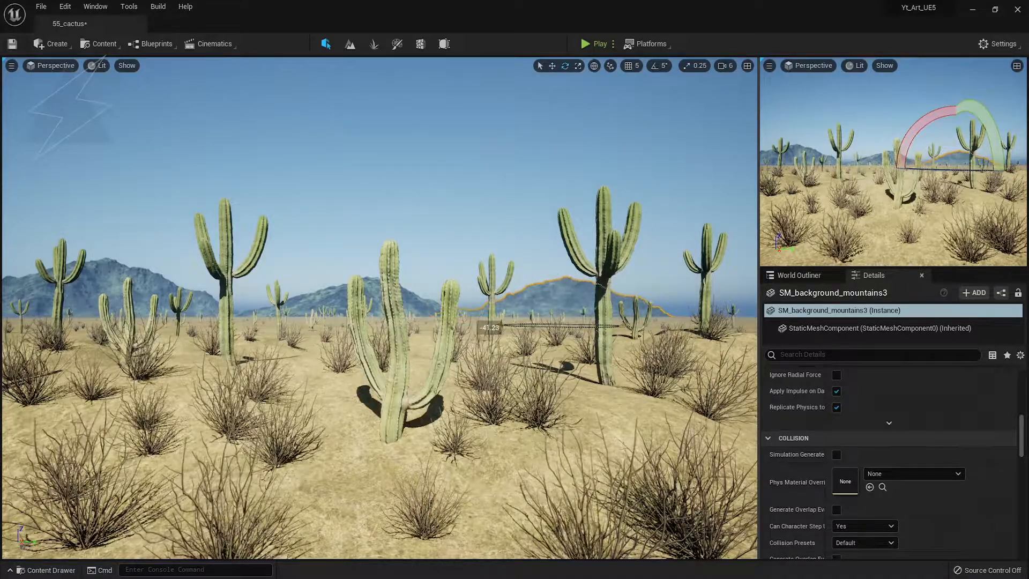
left_click_drag(556, 288, 556, 264)
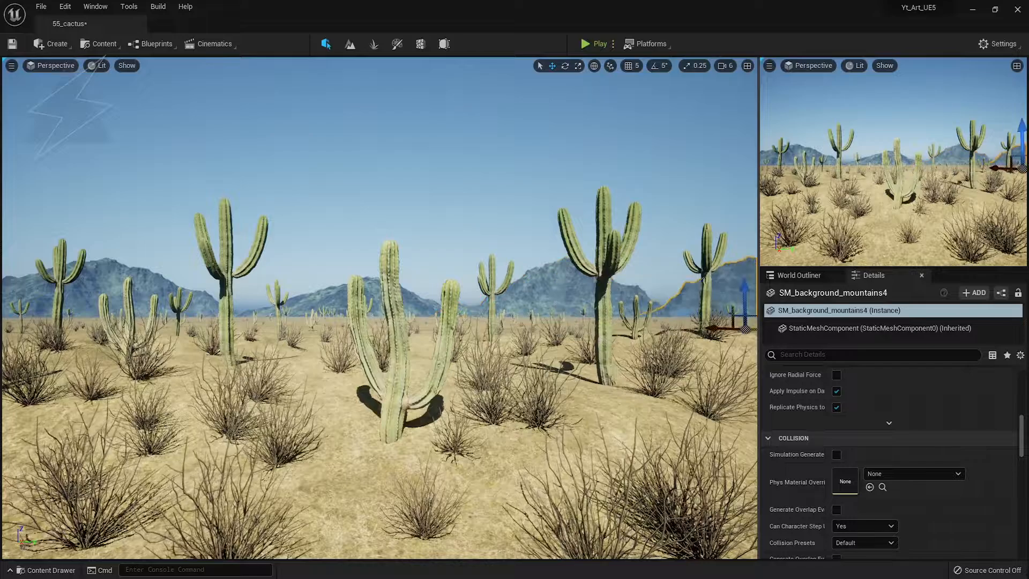
left_click(707, 201)
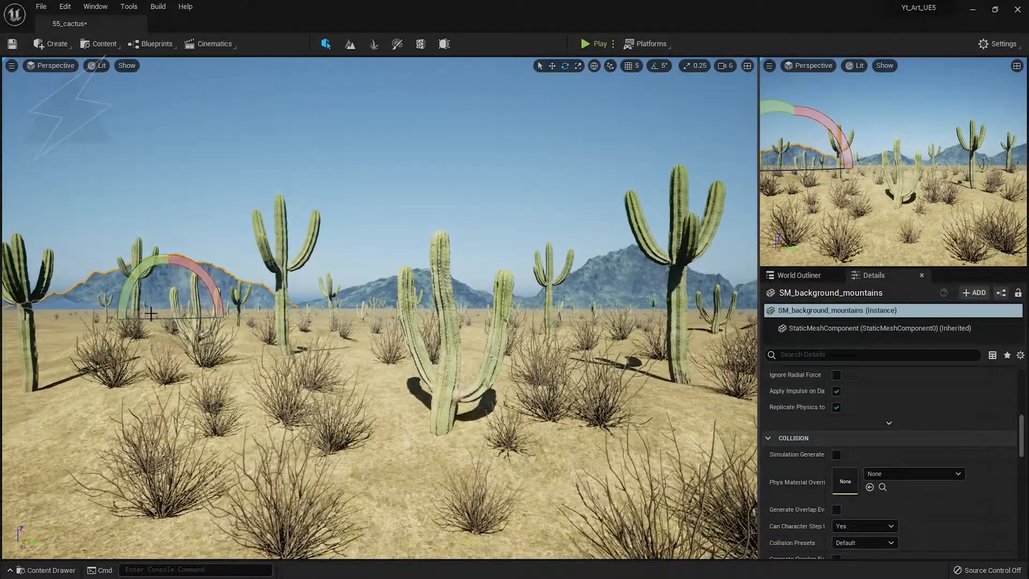
Fine-tune the left background mountain's rotation and check the composition without editor overlays
key("g")
key("g")
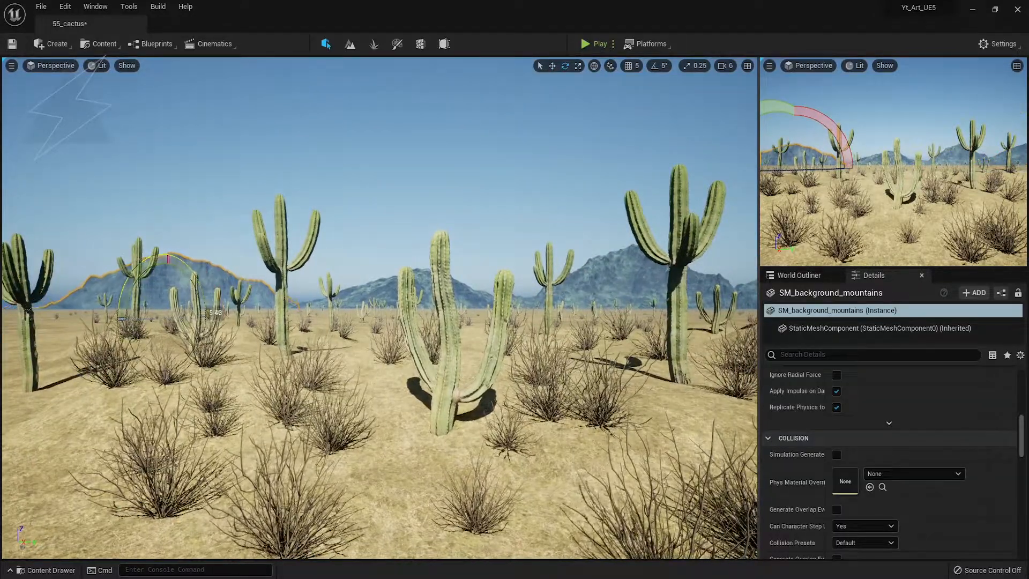
left_click(191, 202)
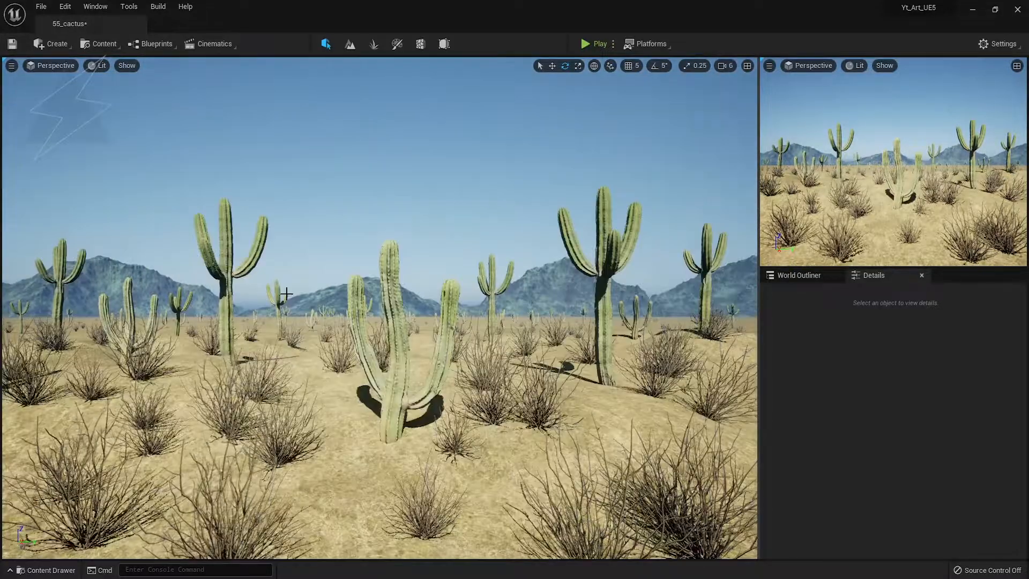
Refine the rotation and scale of the mountain behind the tall right cactus
left_click(354, 282)
key("w")
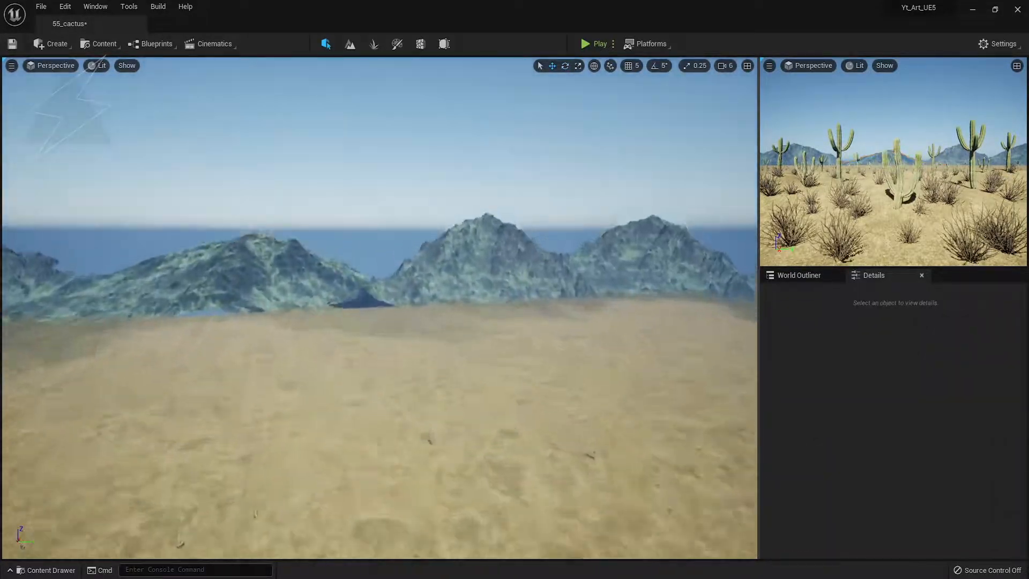
left_click(238, 300)
key("e")
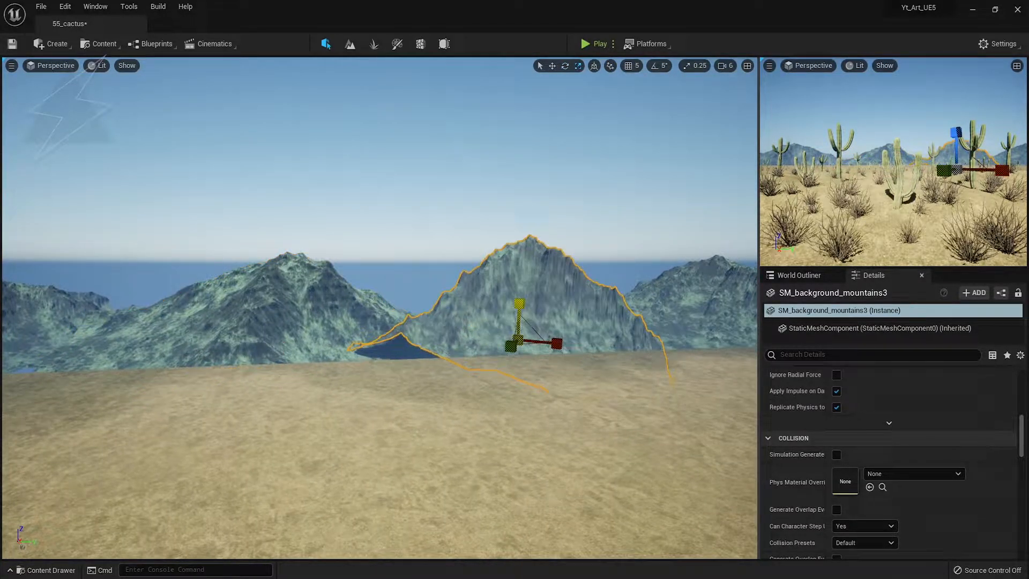
key("e")
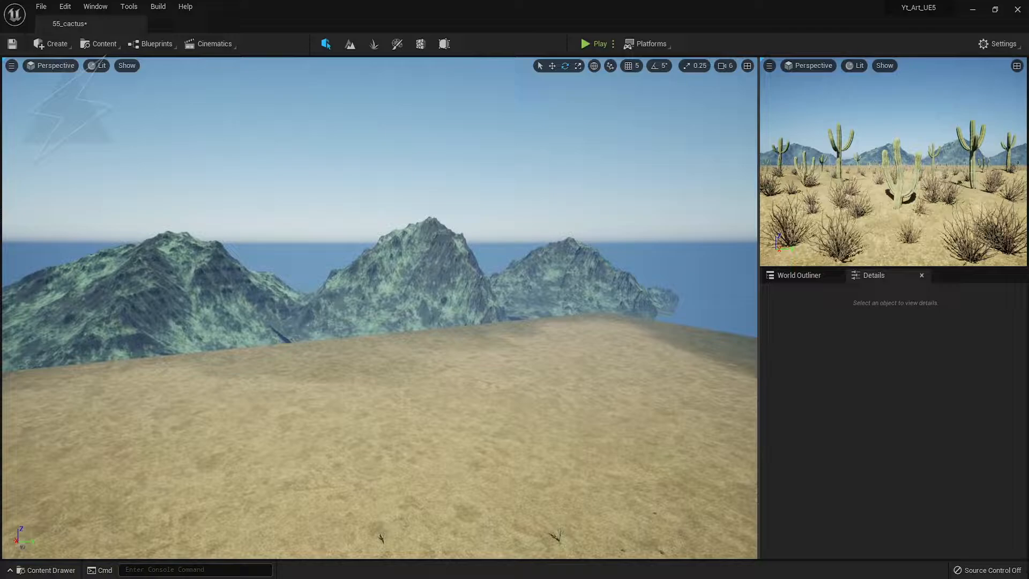
Rotate SM_background_mountains4 and SM_background_mountains3 to vary the slopes of the two right-hand mountains
left_click(561, 275)
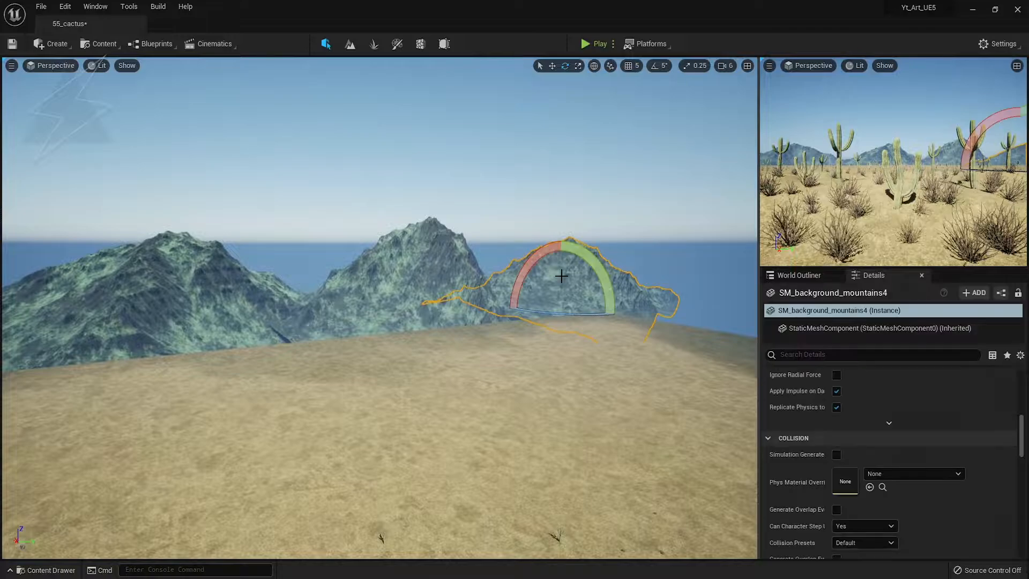
left_click_drag(596, 266, 606, 287)
left_click(540, 191)
key("grave")
type("11")
left_click(418, 275)
left_click_drag(406, 327, 401, 328)
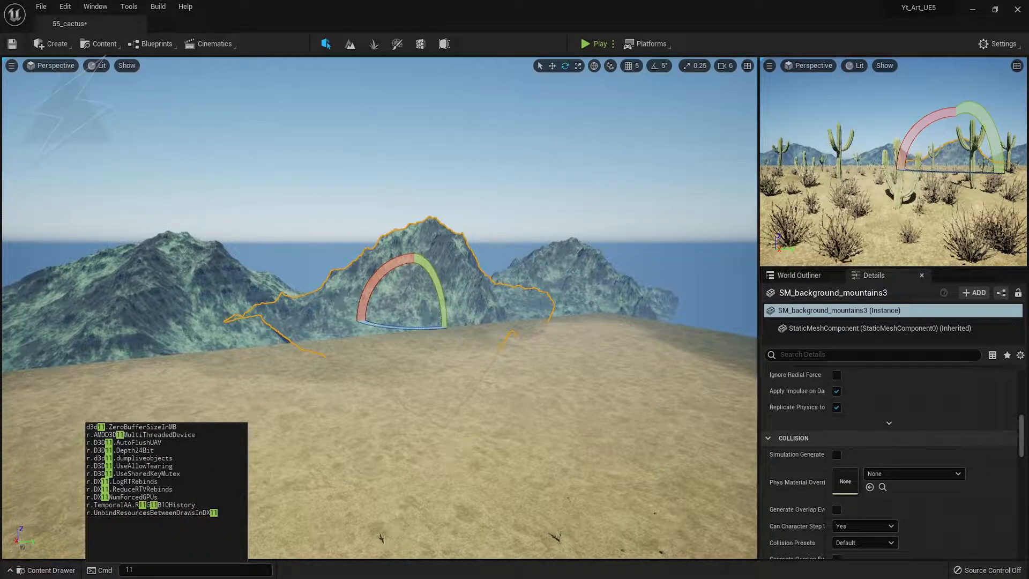
Clear the stray console entry, return to the main cactus view, save the level and deselect everything
left_click(429, 391)
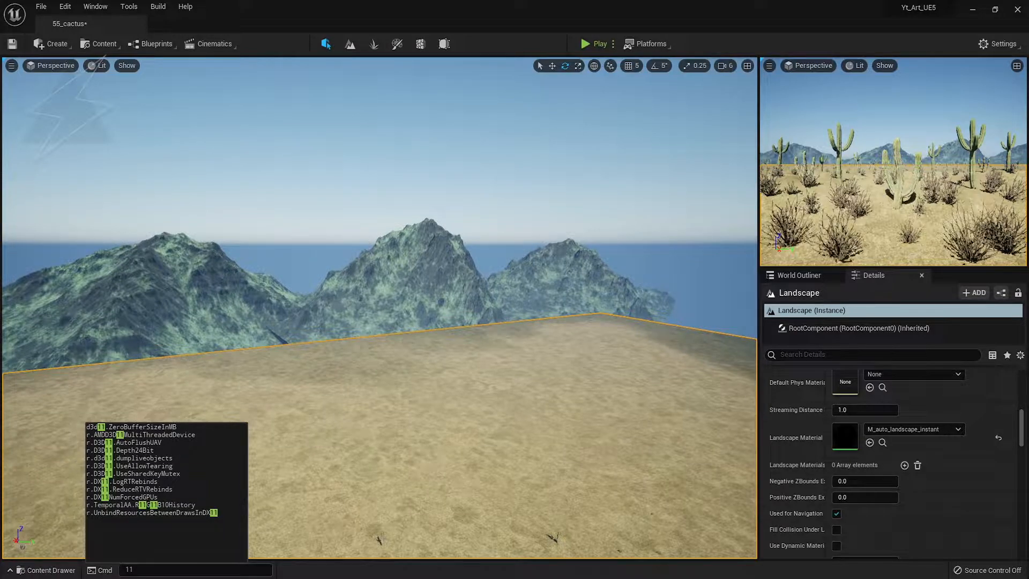
left_click(177, 505)
right_click_drag(317, 384, 384, 292)
key("grave")
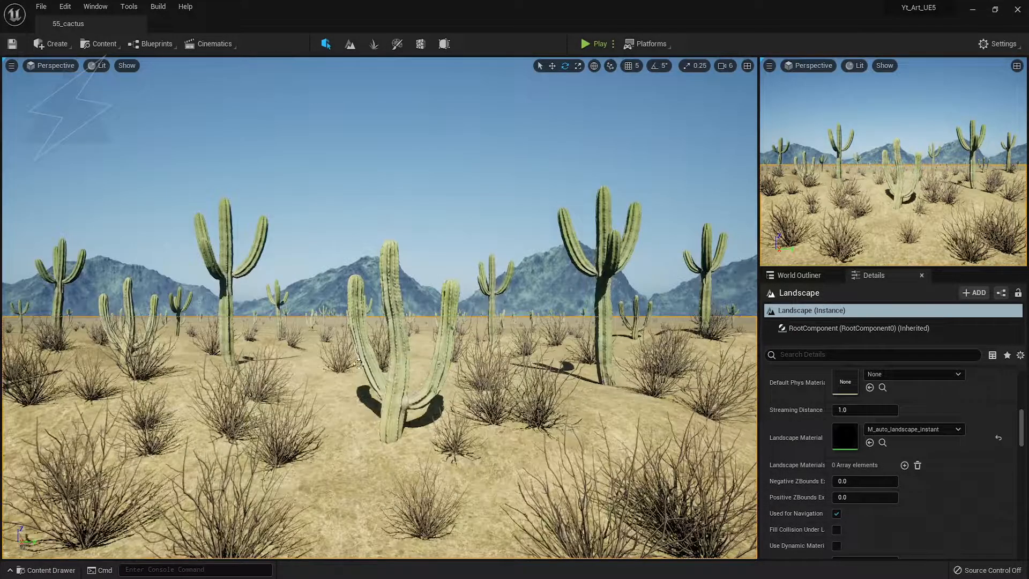
key("Escape")
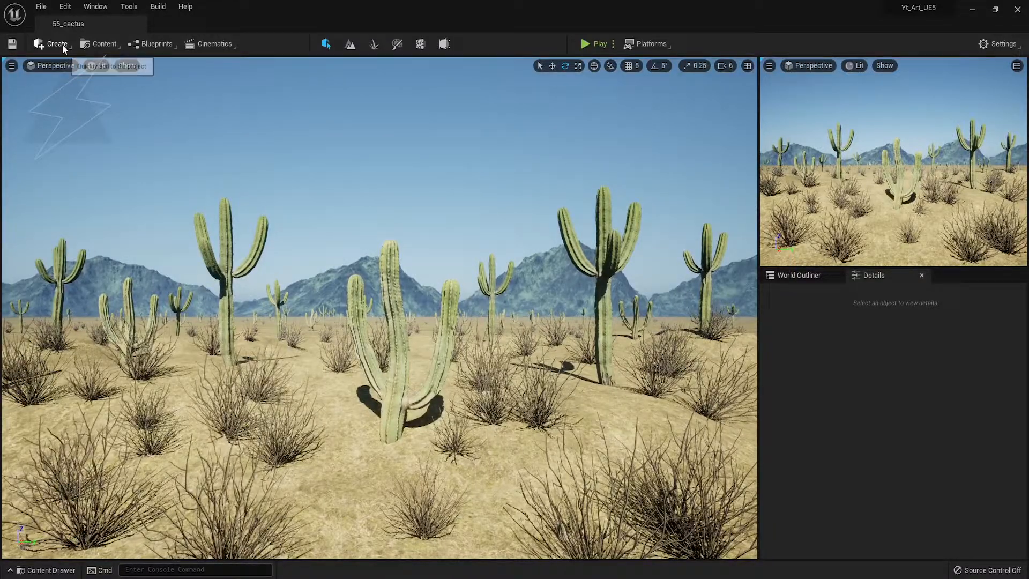
Add a Volumetric Cloud to the scene
left_click(56, 44)
mouse_move(107, 108)
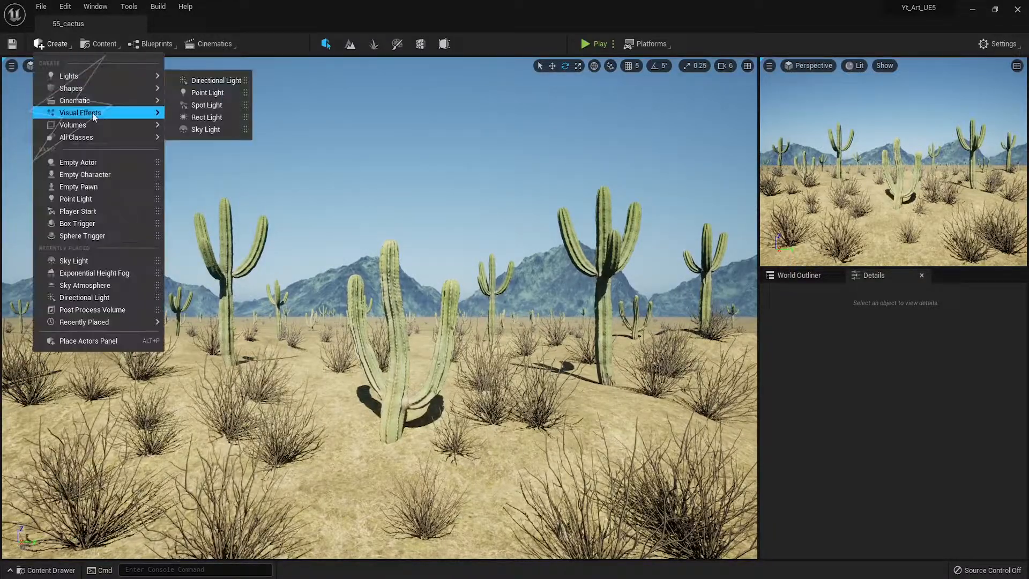
left_click(230, 140)
scroll(861, 444, "up", 10)
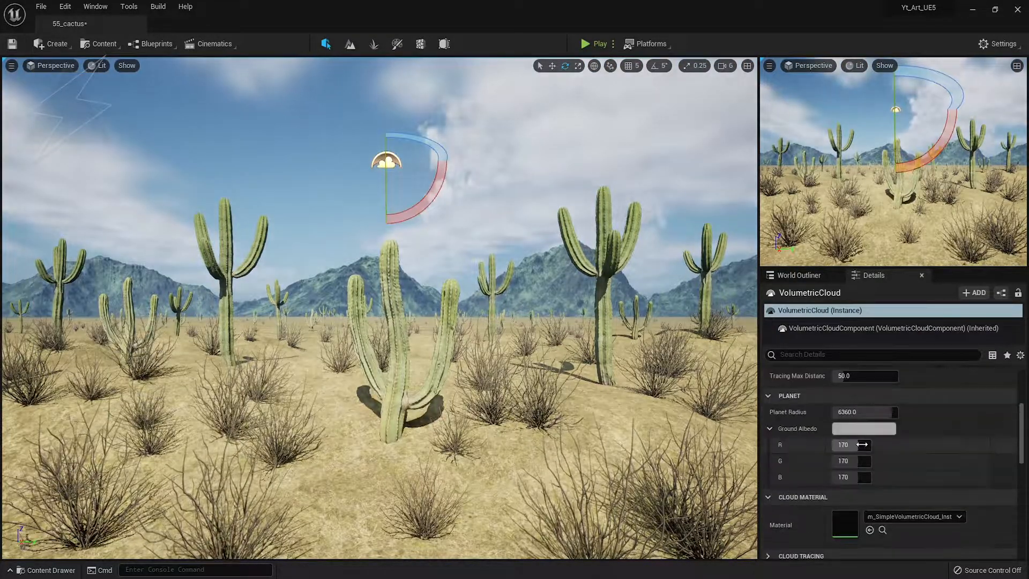
Try different Layer Bottom Altitude and Layer Height values for the volumetric cloud, and reset both to default
left_click_drag(855, 479, 889, 494)
left_click(998, 479)
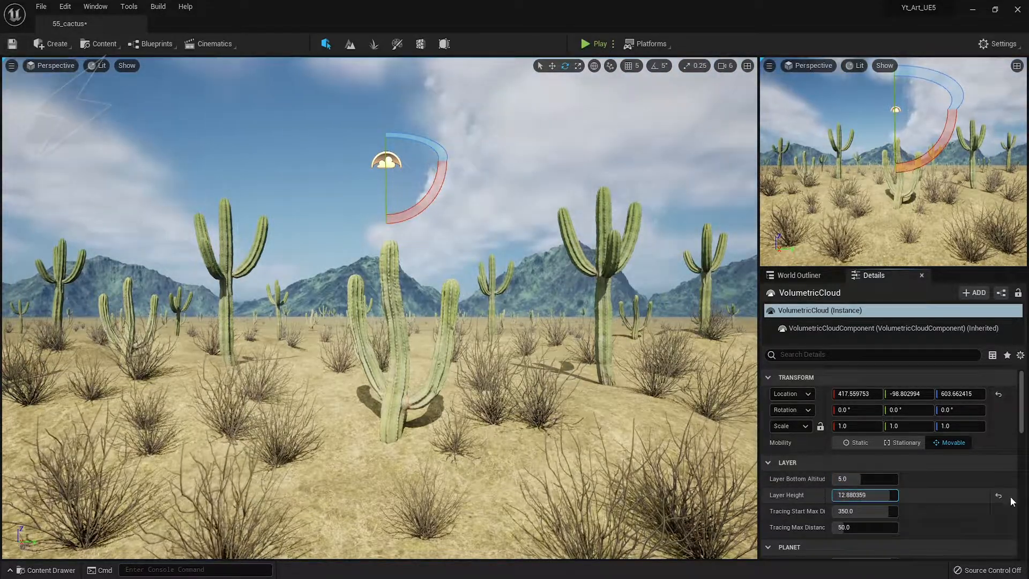
left_click(999, 496)
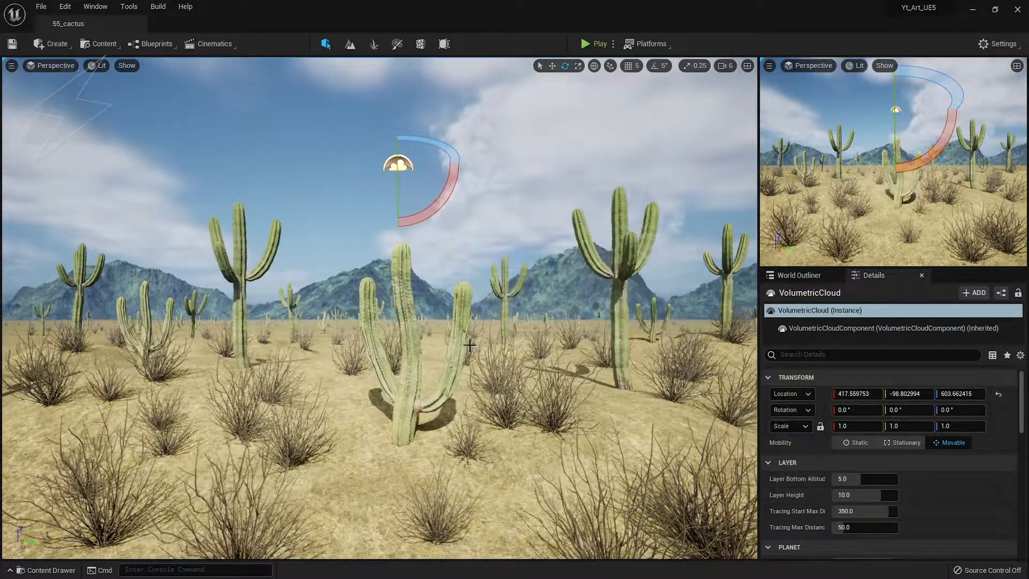
Try pushing all four background mountains farther away from the landscape
right_click_drag(469, 345, 455, 343)
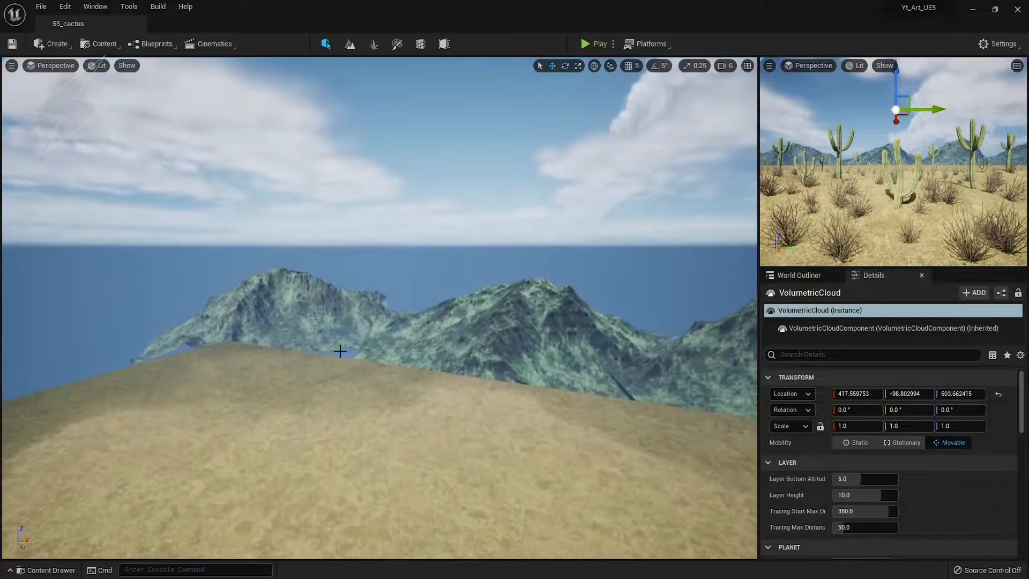
left_click(524, 355)
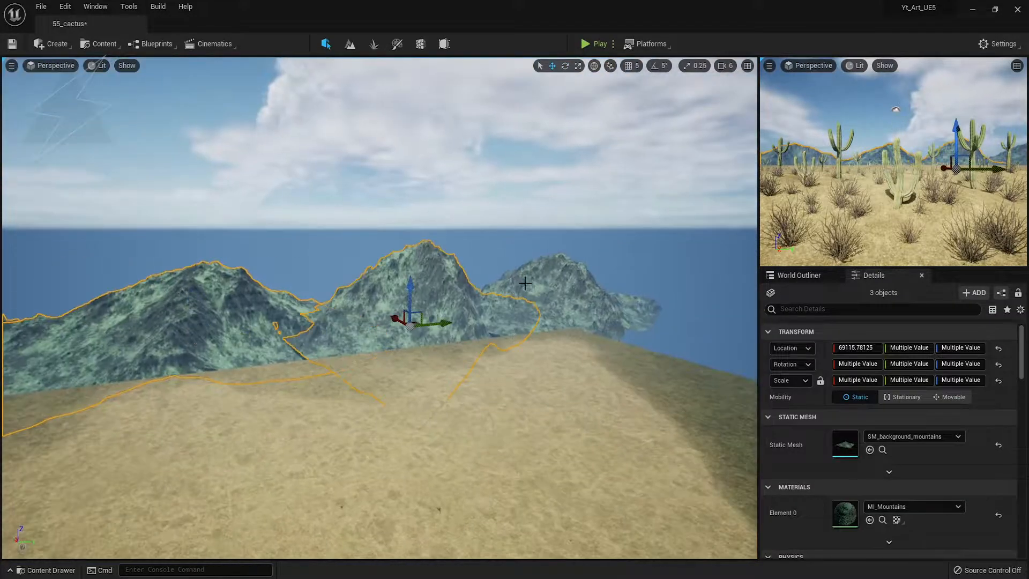
left_click(525, 283, "ctrl")
right_click_drag(525, 283, 578, 276)
left_click_drag(401, 323, 286, 266)
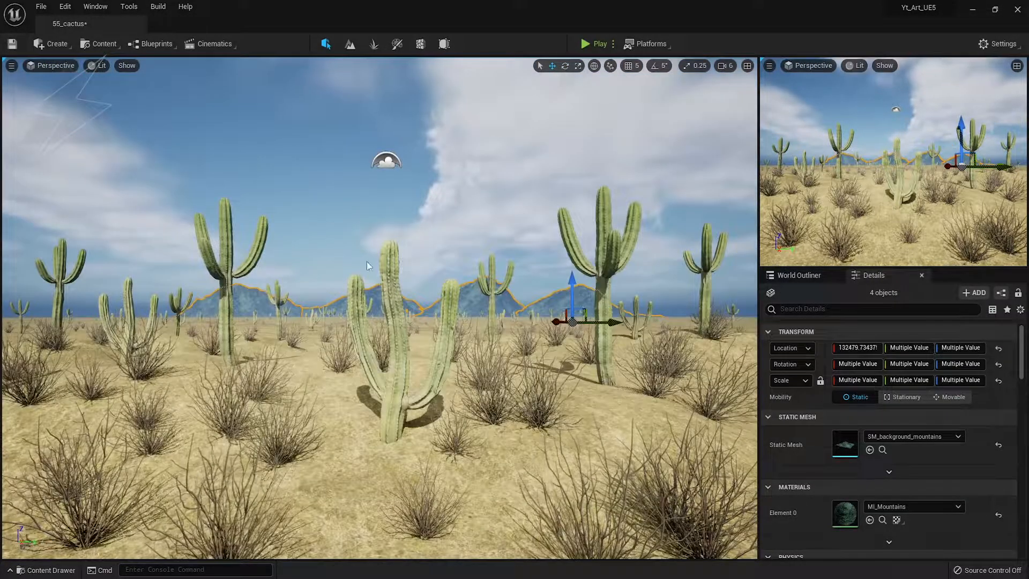
right_click_drag(367, 262, 438, 236)
left_click(417, 265)
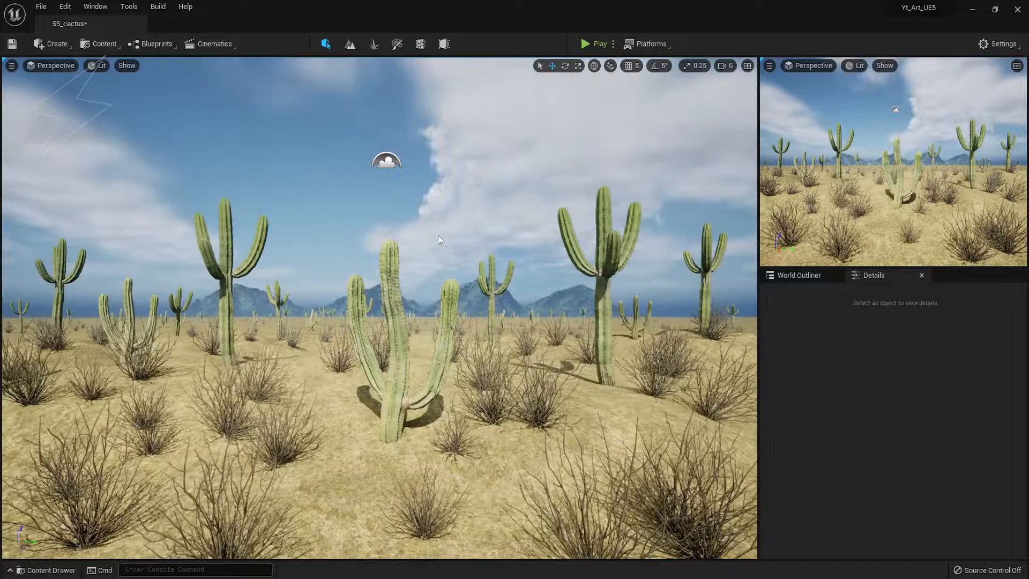
Undo the last move of the four background mountains
key("ctrl+z")
key("ctrl+z")
Select all four background mountains and move them farther away from the landscape
left_click(445, 254)
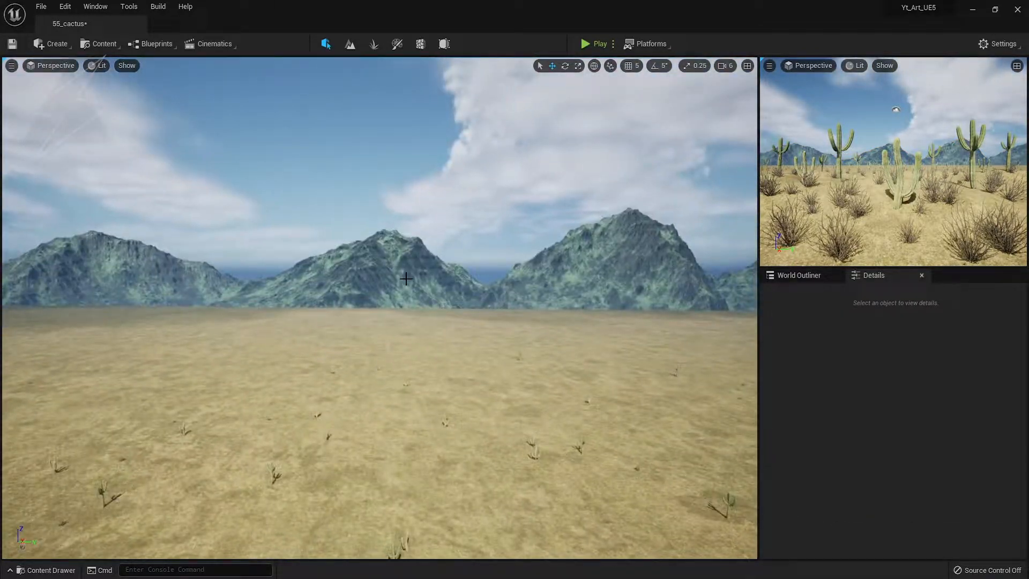
left_click(173, 264)
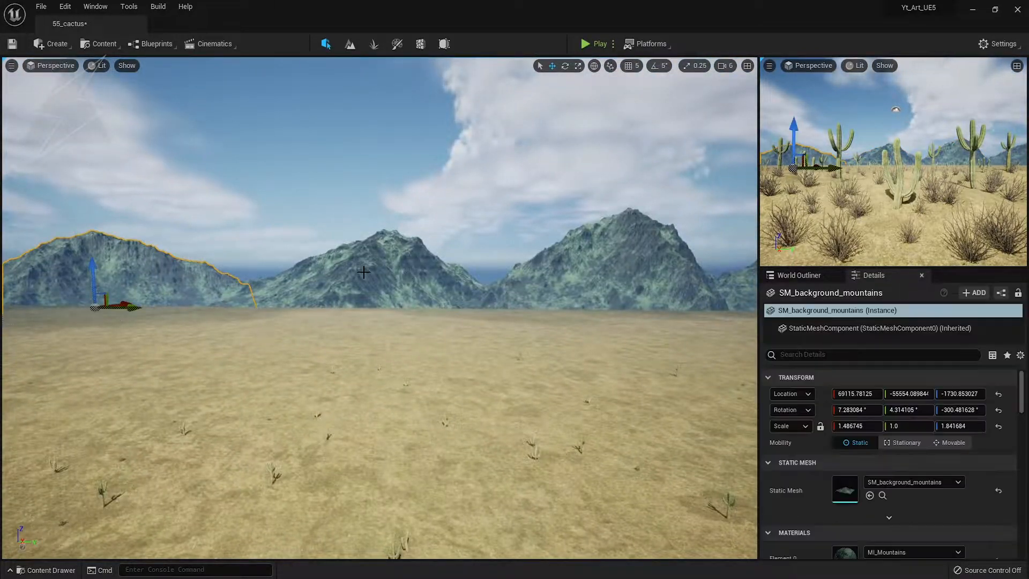
left_click(362, 269, "ctrl")
left_click(638, 268, "ctrl")
right_click_drag(696, 269, 745, 271)
left_click(558, 284, "ctrl")
right_click_drag(554, 289, 542, 294)
left_click_drag(560, 305, 471, 274)
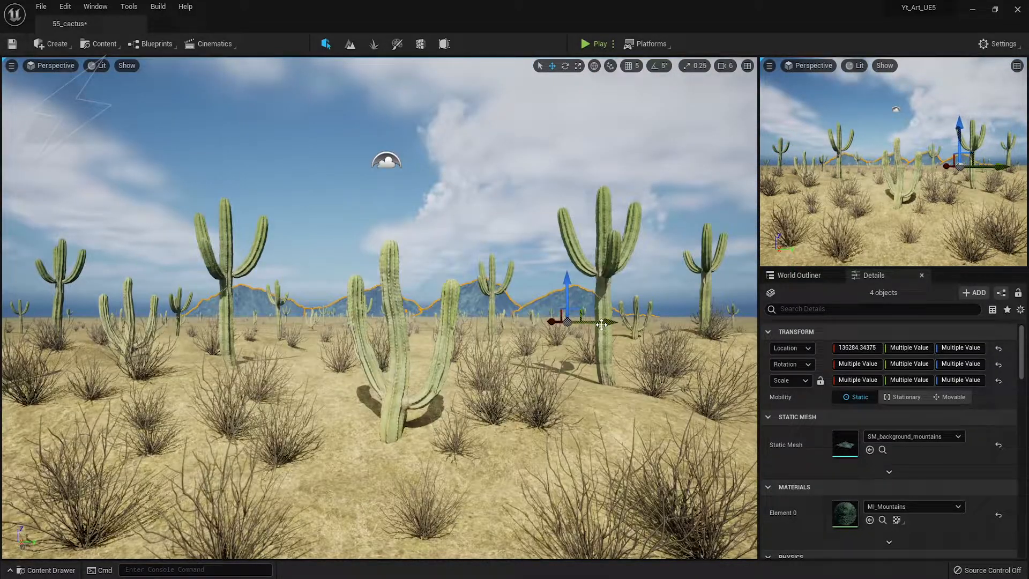
Duplicate the four background mountains to one side and two of them to the other side to widen the range
left_click_drag(601, 324, 750, 321)
left_click(264, 306)
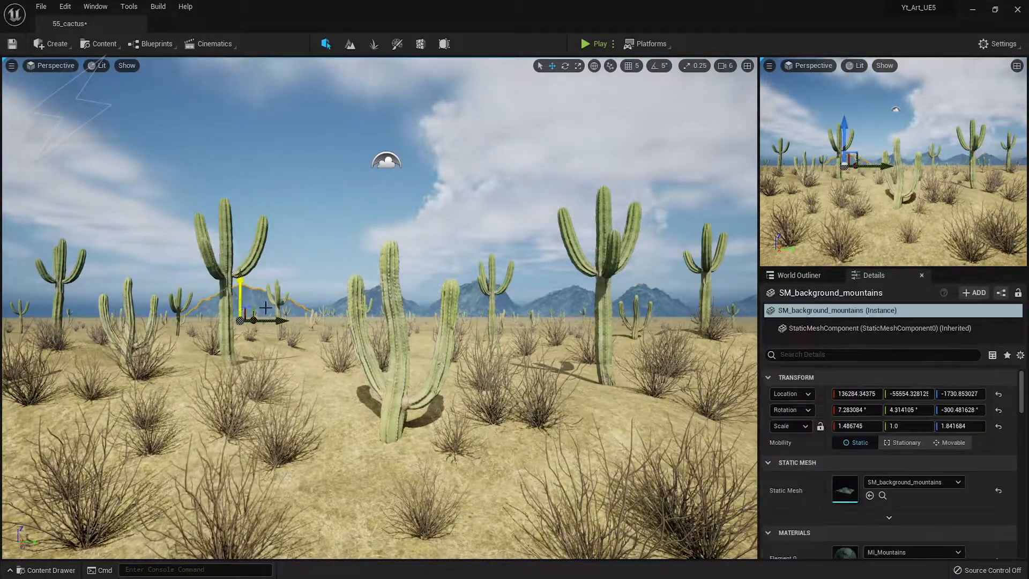
left_click(375, 303, "ctrl")
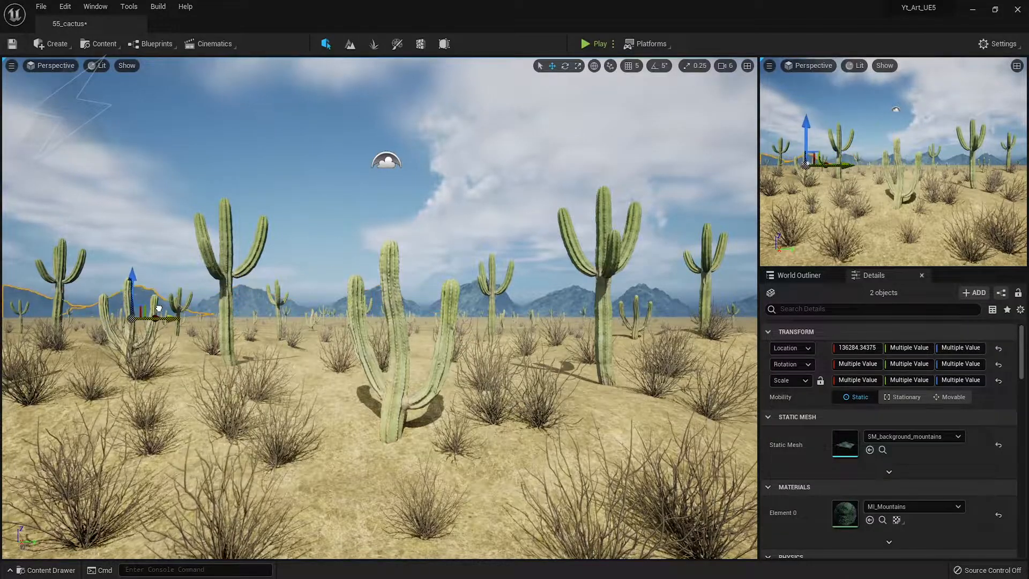
left_click(166, 221)
Reposition the two mountain copies at the far end of the range, pushing the inner one farther back
left_click(157, 291)
key("e")
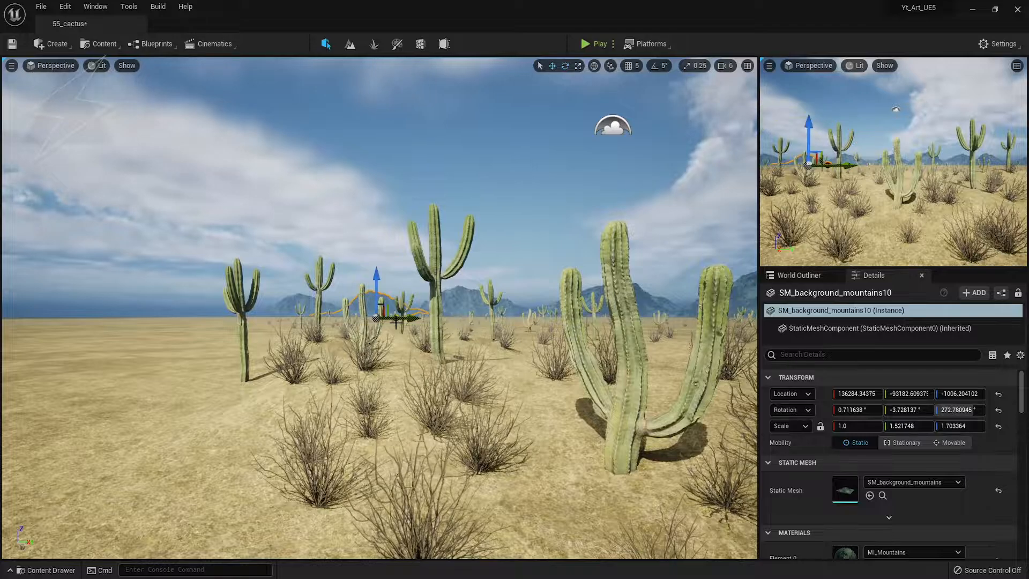
right_click(396, 322)
key("Escape")
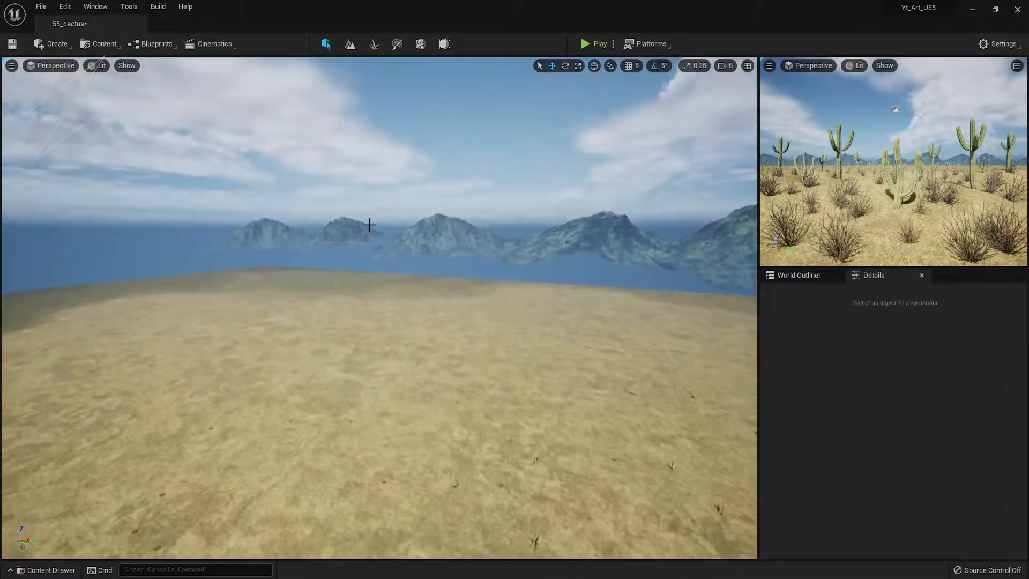
left_click(371, 242)
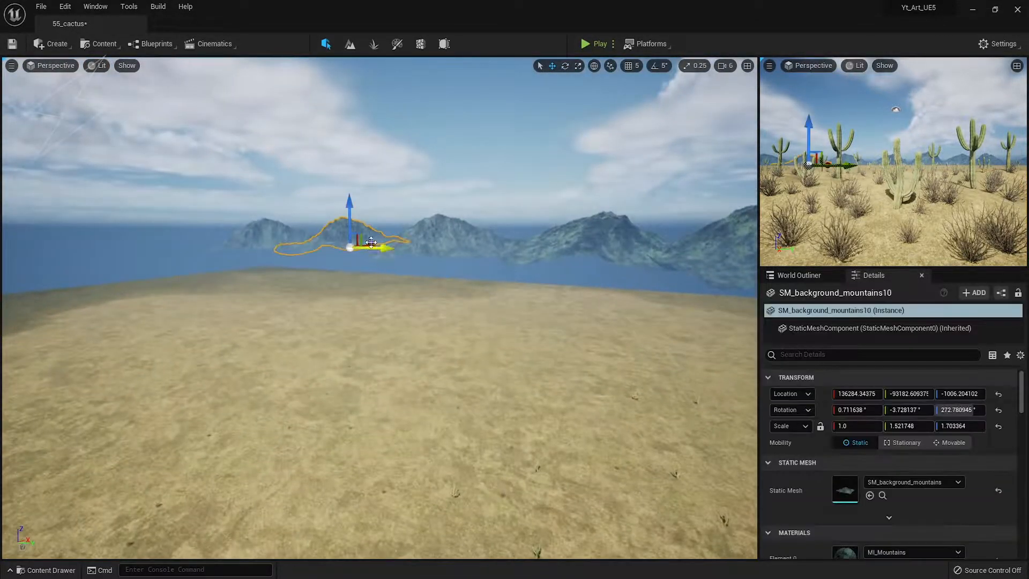
left_click_drag(371, 242, 423, 239)
left_click(310, 243)
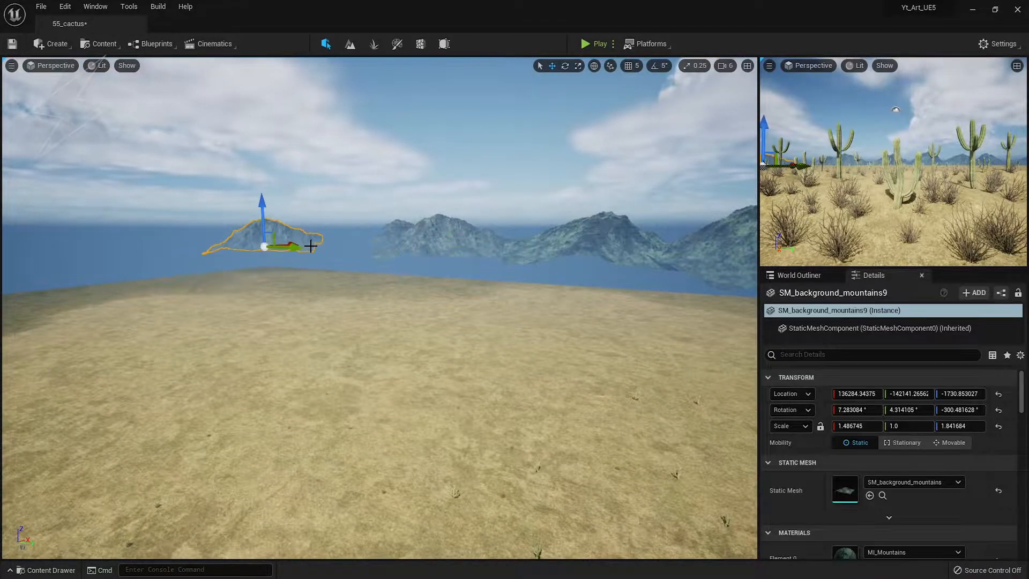
left_click_drag(287, 241, 306, 237)
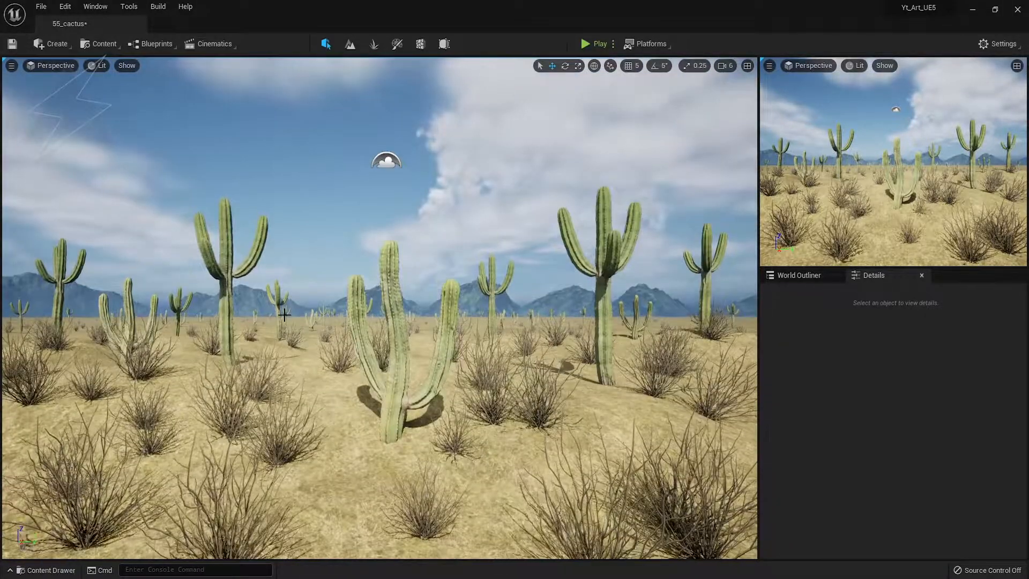
Check individual mountains in the background, clear the selection and save the level
left_click(33, 285)
left_click(202, 298)
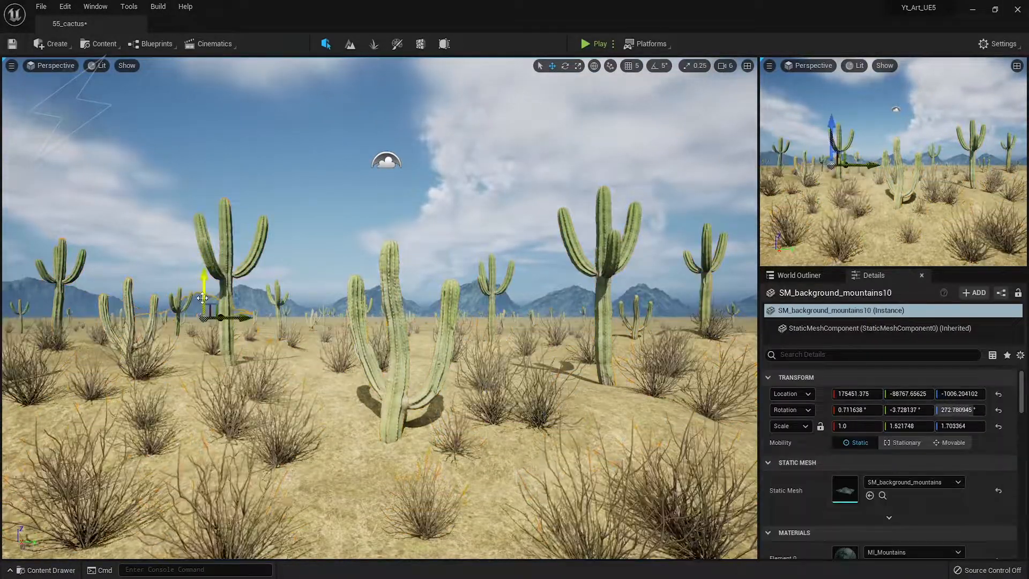
left_click(179, 196)
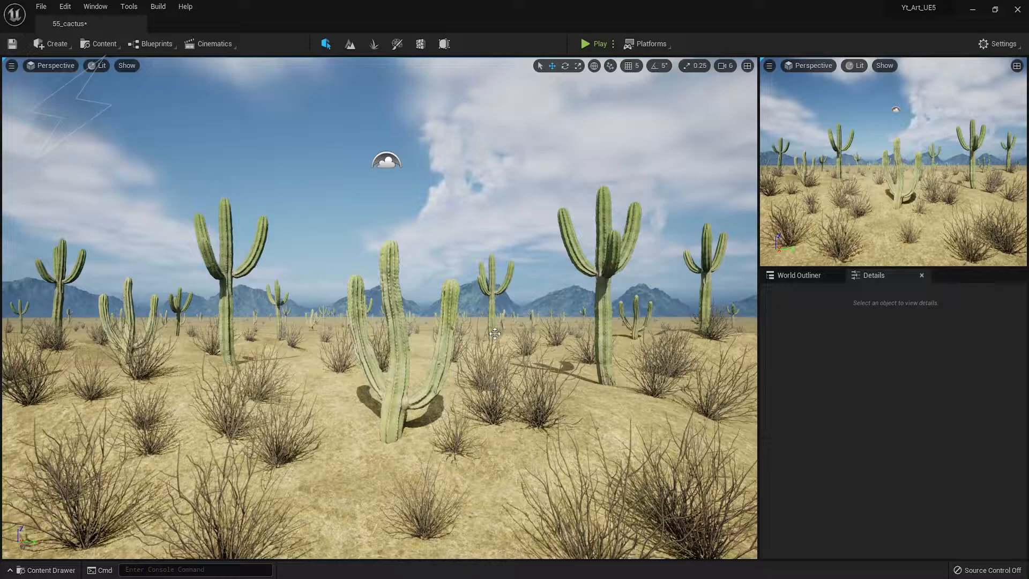
left_click(654, 307)
left_click(668, 239)
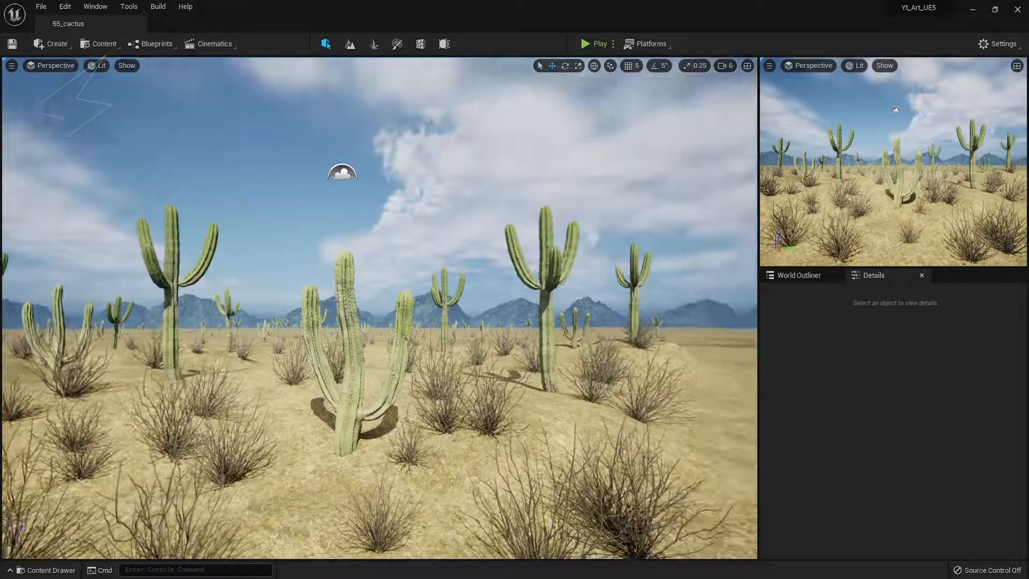
key("ctrl+s")
mouse_move(439, 223)
right_mouse_down()
mouse_move(422, 223)
mouse_move(429, 212)
right_mouse_up()
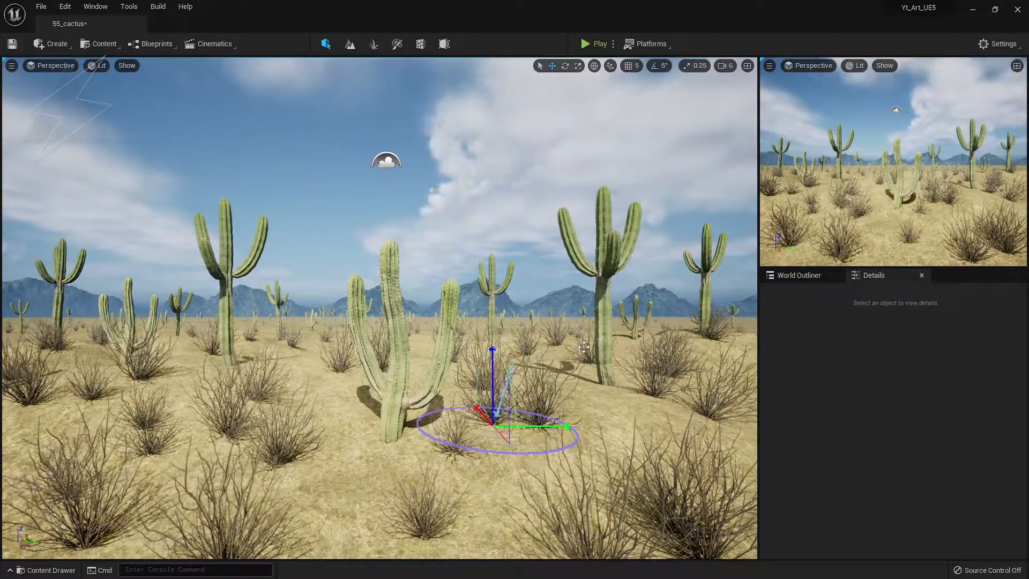
Rotate the sun direction, trying a low sunset angle, and settle on high daylight with short cactus shadows
key("ctrl+l")
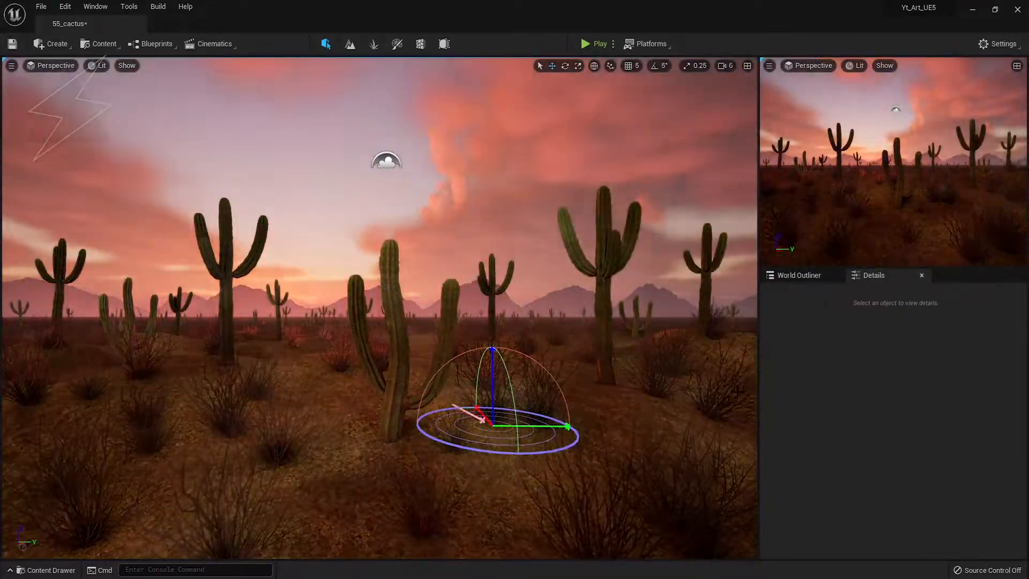
key("ctrl+l")
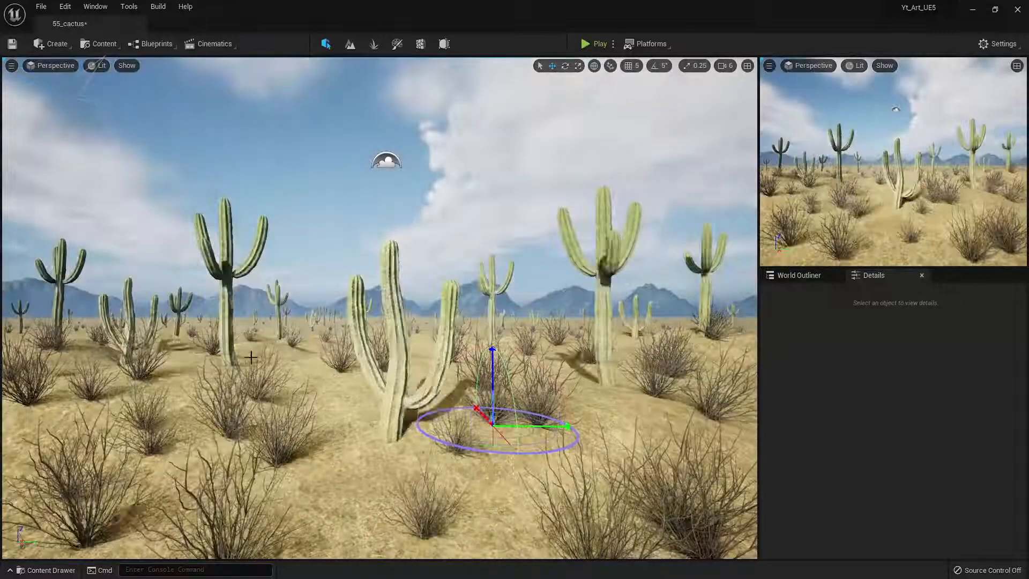
key("ctrl+l")
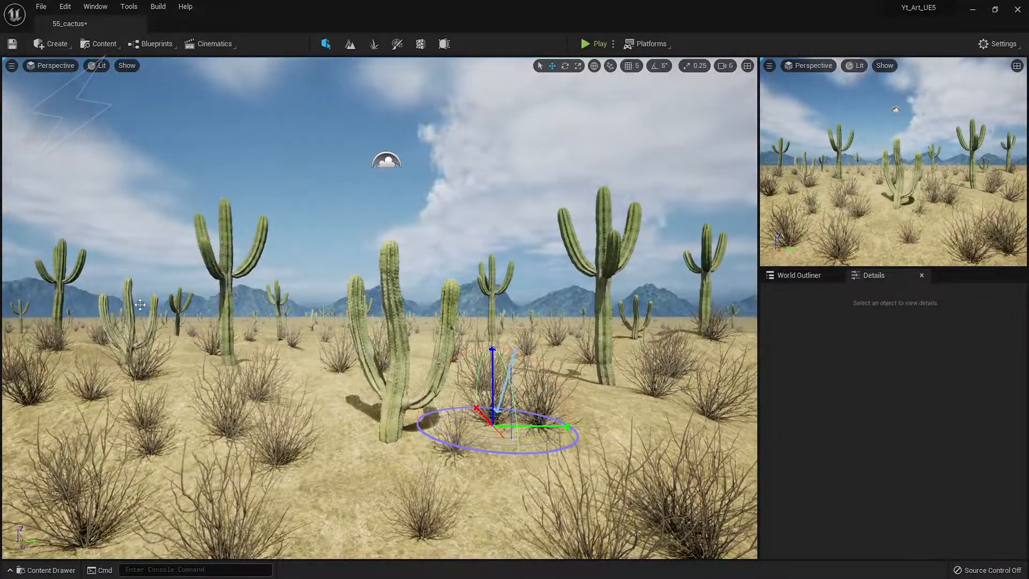
key("ctrl+l")
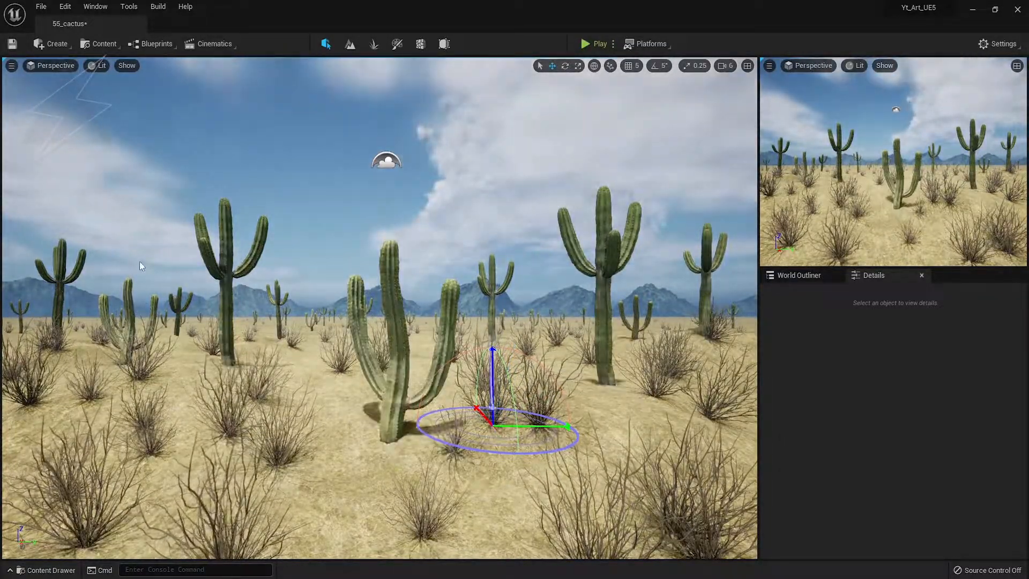
key("ctrl+l")
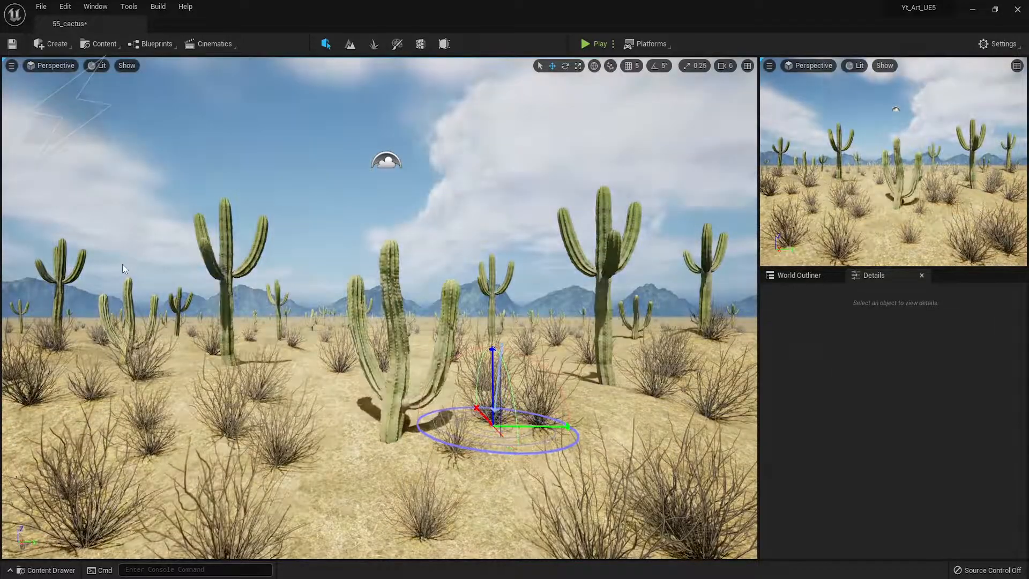
key("ctrl+l")
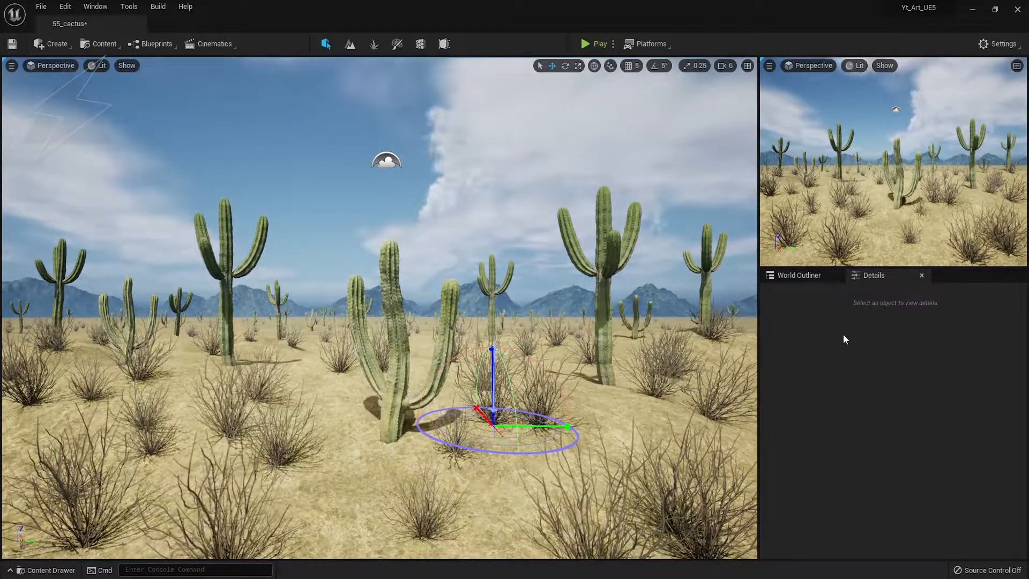
Add a Post Process Volume to the scene and enable its Infinite Extent (Unbound) option
left_click(52, 44)
mouse_move(118, 114)
left_click_drag(192, 118, 590, 435)
left_click(833, 352)
type("infi")
left_click(835, 392)
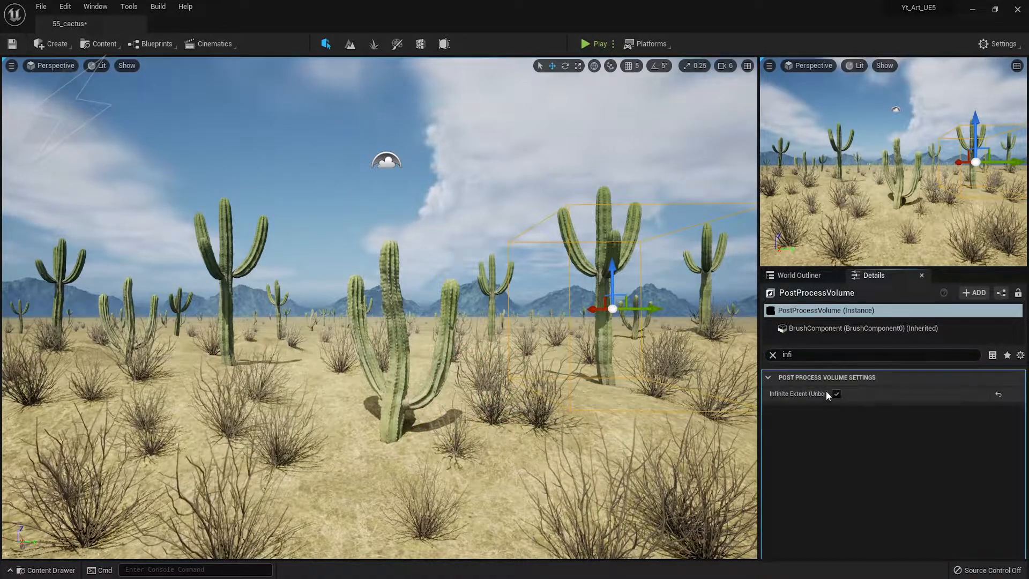
Clear the property filter and override the volume's Bloom Intensity with 0
left_click(772, 355)
scroll(852, 410, "down", 4)
scroll(852, 412, "down", 1)
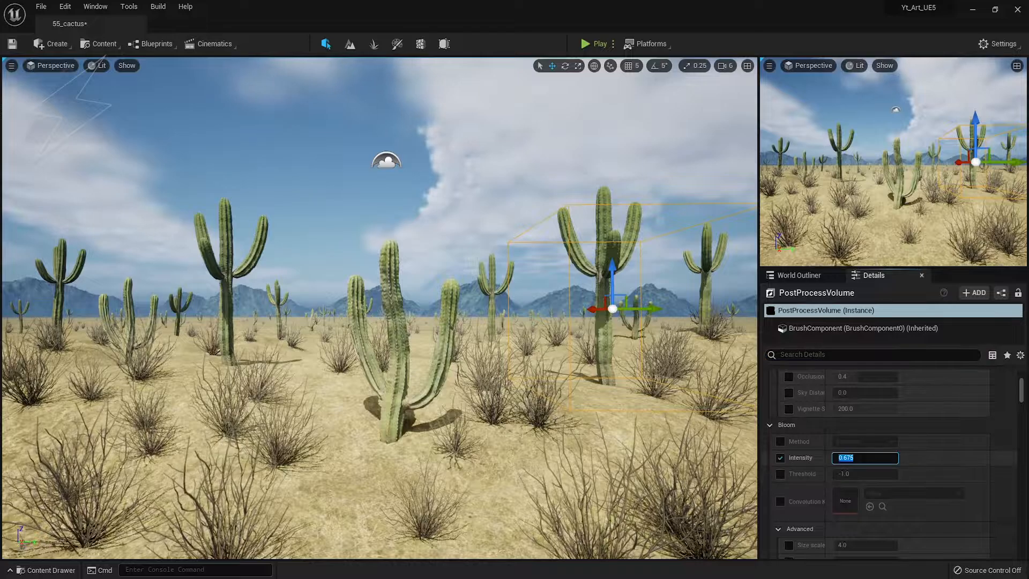
left_click(778, 441)
scroll(852, 428, "down", 3)
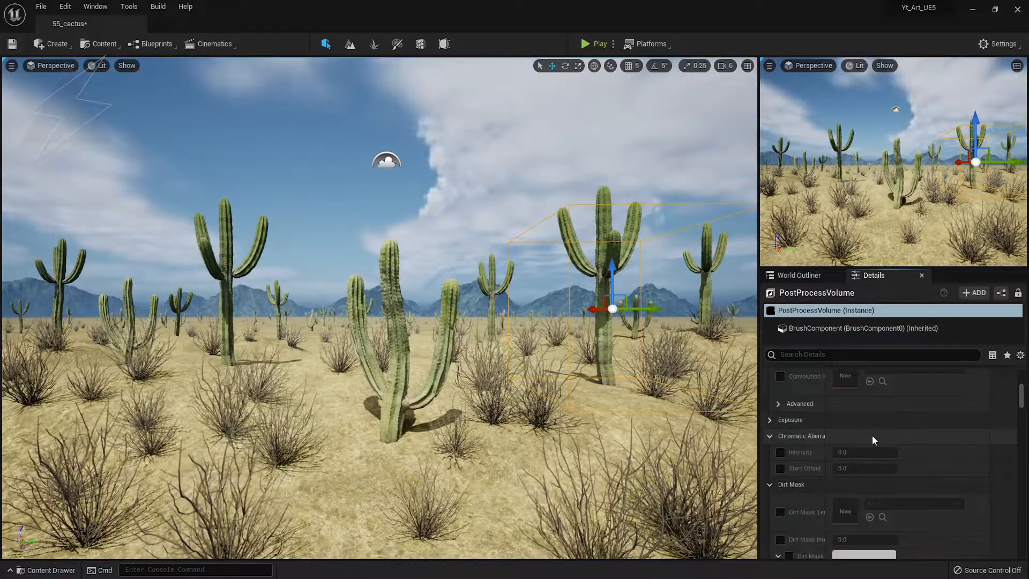
Enable the volume's Vignette Intensity override and raise it to about 0.608
scroll(808, 439, "down", 10)
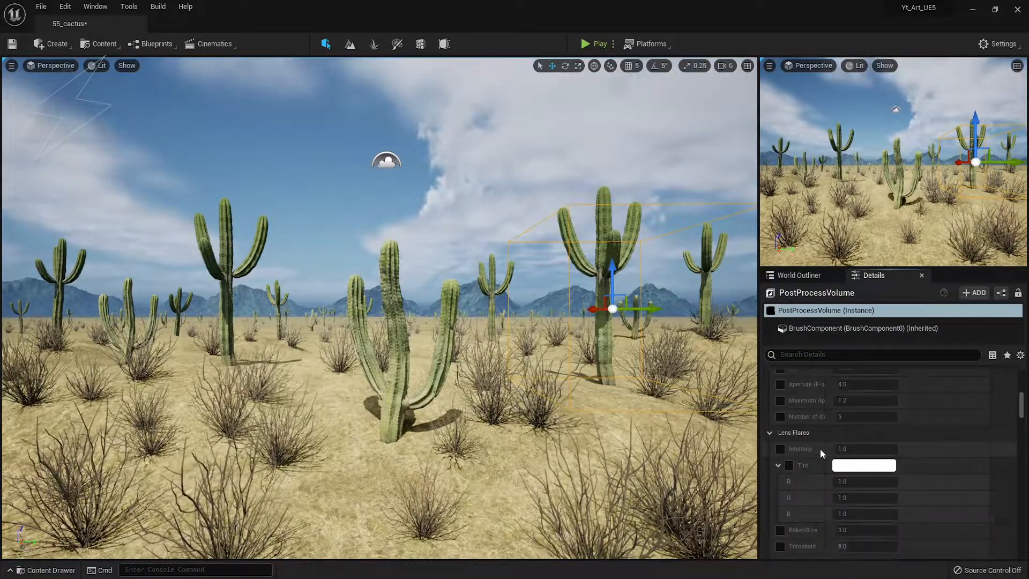
left_click(777, 494)
scroll(836, 440, "down", 3)
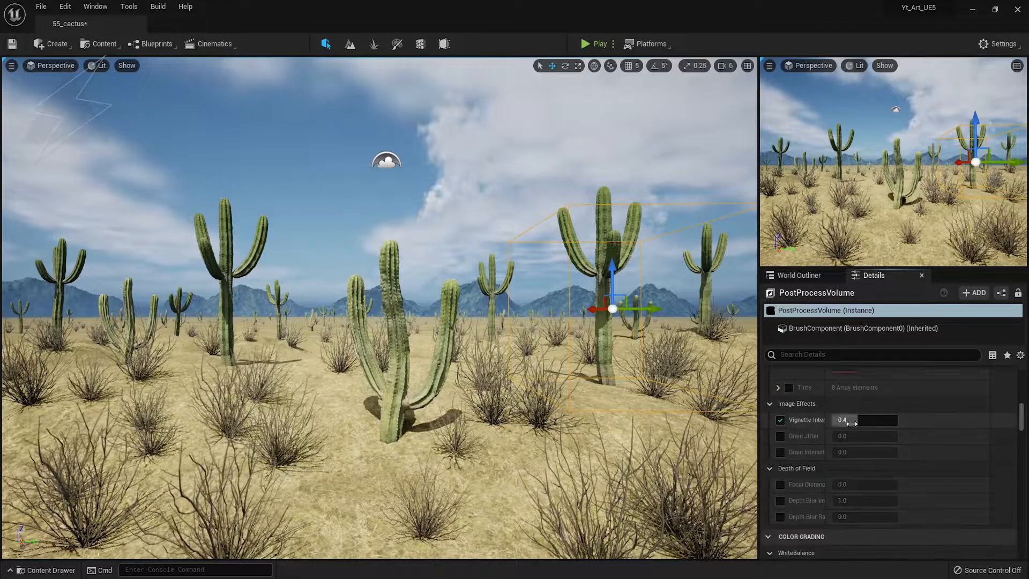
left_click_drag(847, 422, 872, 420)
scroll(800, 423, "down", 3)
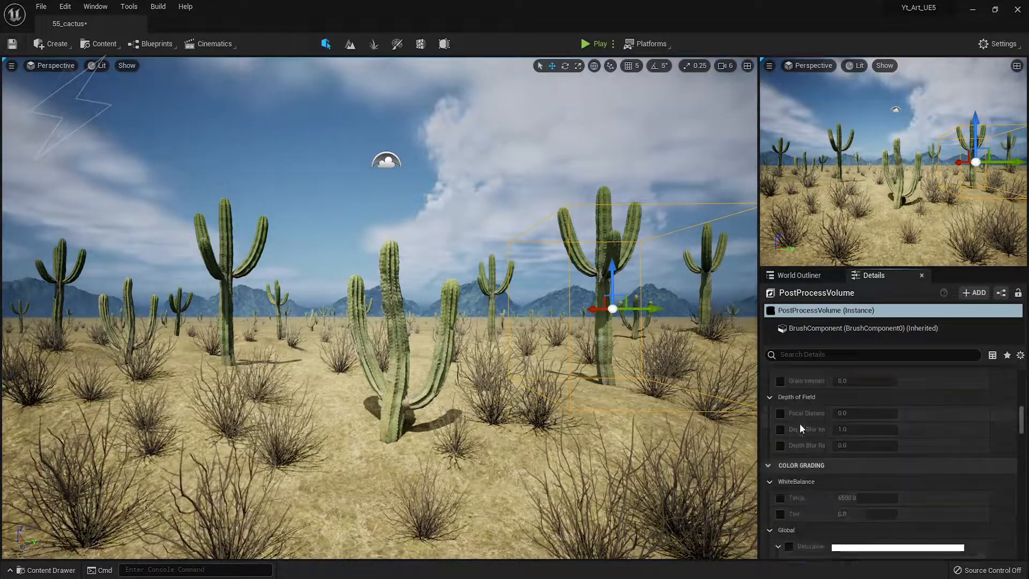
Enable the Min Brightness and Max Brightness exposure overrides and set both to 1.0
scroll(828, 439, "up", 5)
scroll(828, 439, "up", 6)
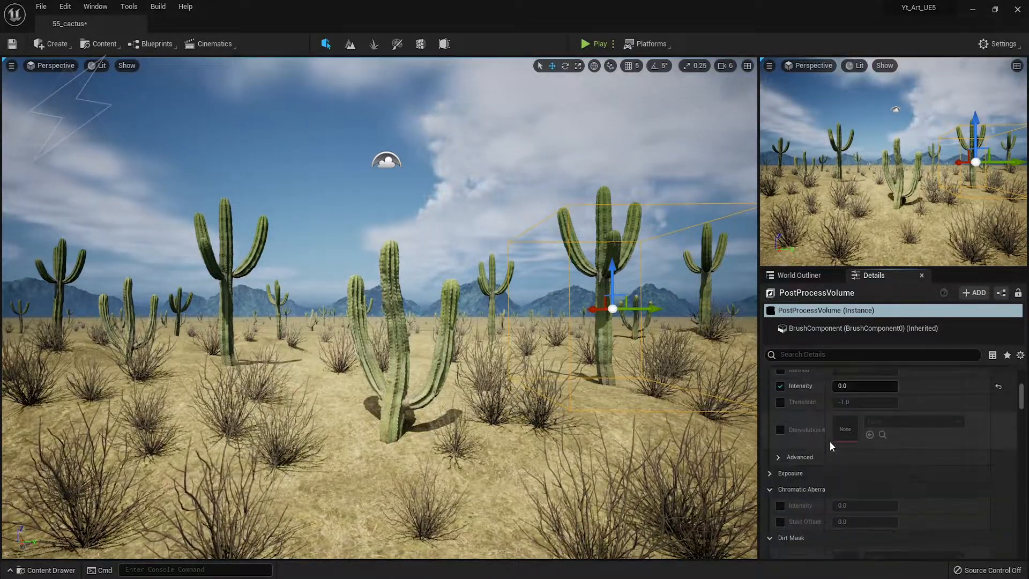
scroll(856, 437, "down", 5)
left_click(780, 402)
left_click(780, 419)
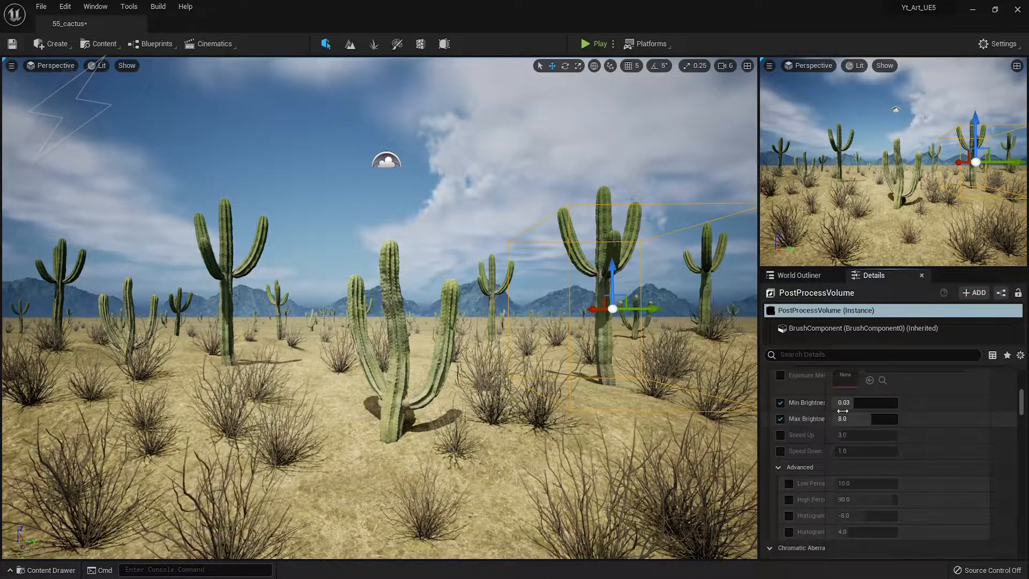
type("1")
key("Return")
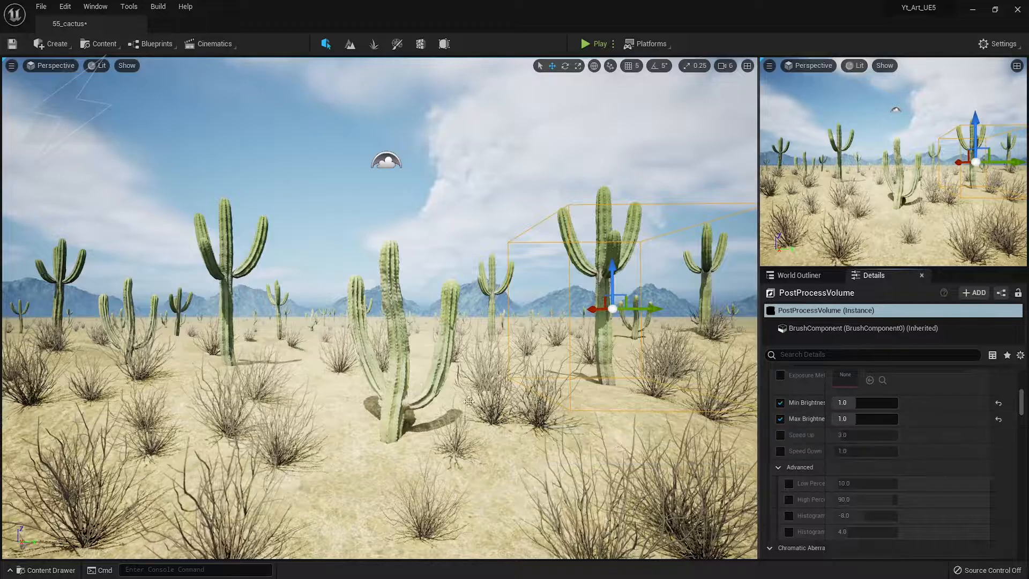
Readjust the sun direction so the cacti are lit from the side and cast short shadows on the sand
right_click_drag(443, 382, 464, 373)
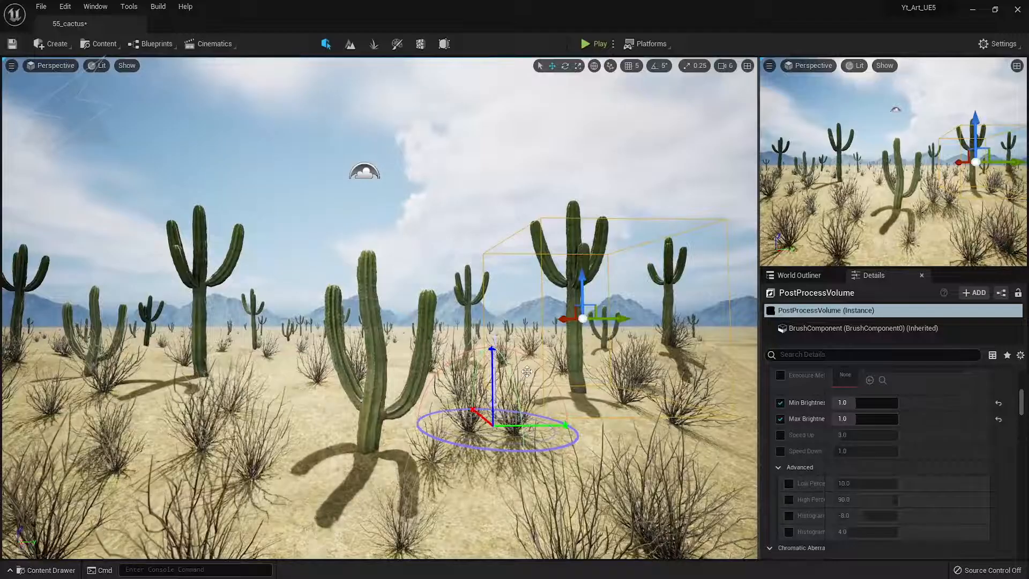
right_click_drag(527, 371, 507, 382)
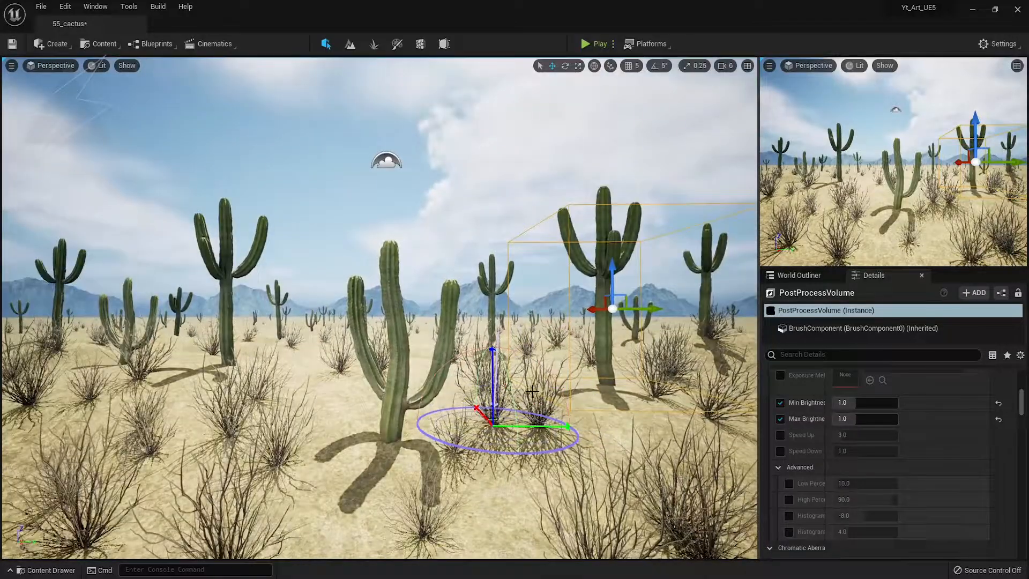
key("ctrl+l")
key("ctrl+l")
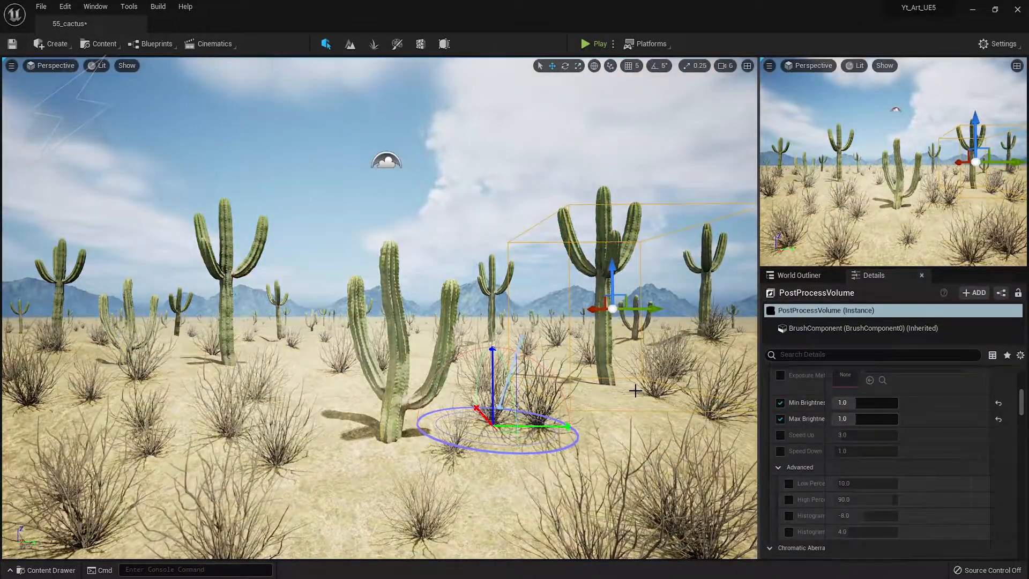
key("ctrl+l")
Enable global color grading Saturation, raise it to 1.2 and shift its color balance so blue is about 1.15
scroll(856, 462, "down", 5)
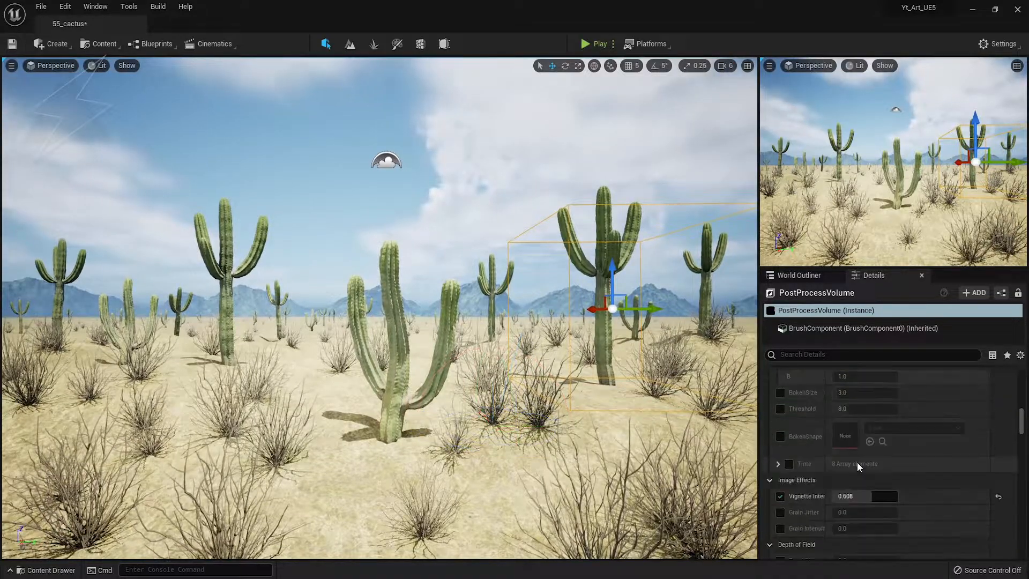
scroll(857, 462, "down", 5)
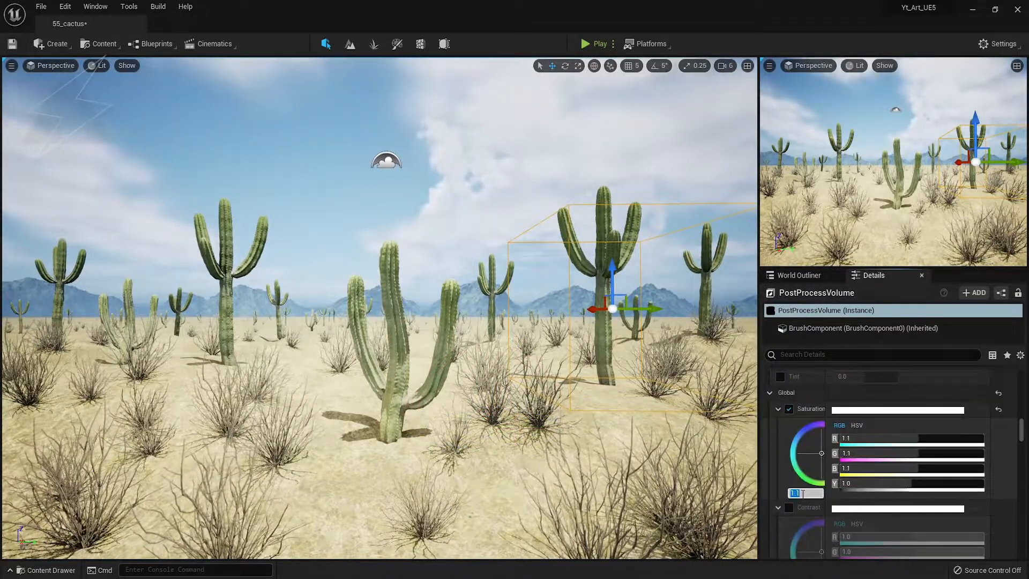
left_click(788, 477)
left_click_drag(821, 453, 820, 461)
Enable the global Contrast override, set it to 1.2 and shift its color balance so red is about 1.16 and blue about 1.15
scroll(831, 463, "down", 1)
left_click(789, 489)
scroll(791, 473, "down", 3)
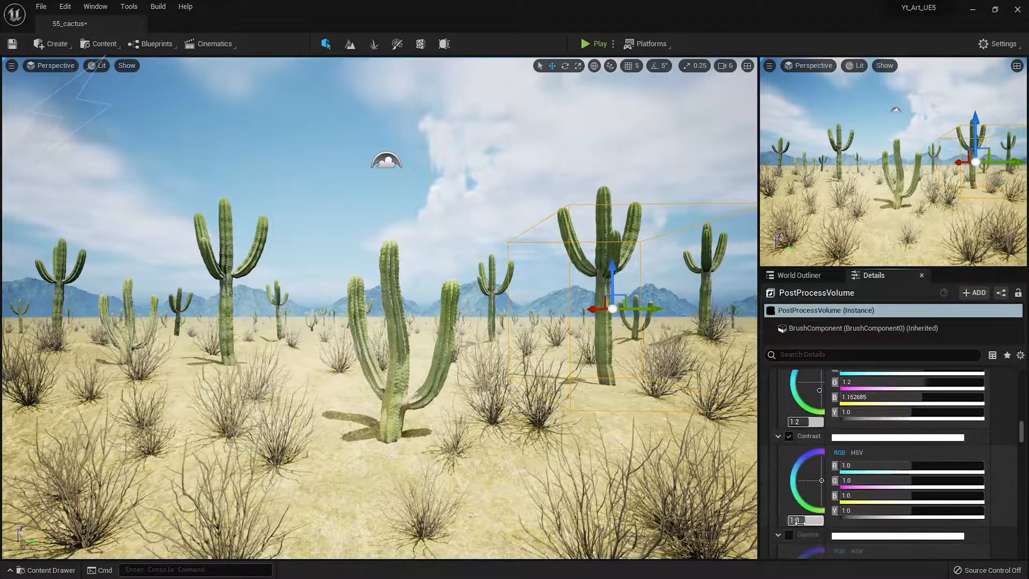
type("1.2")
key("Return")
left_click_drag(818, 480, 819, 488)
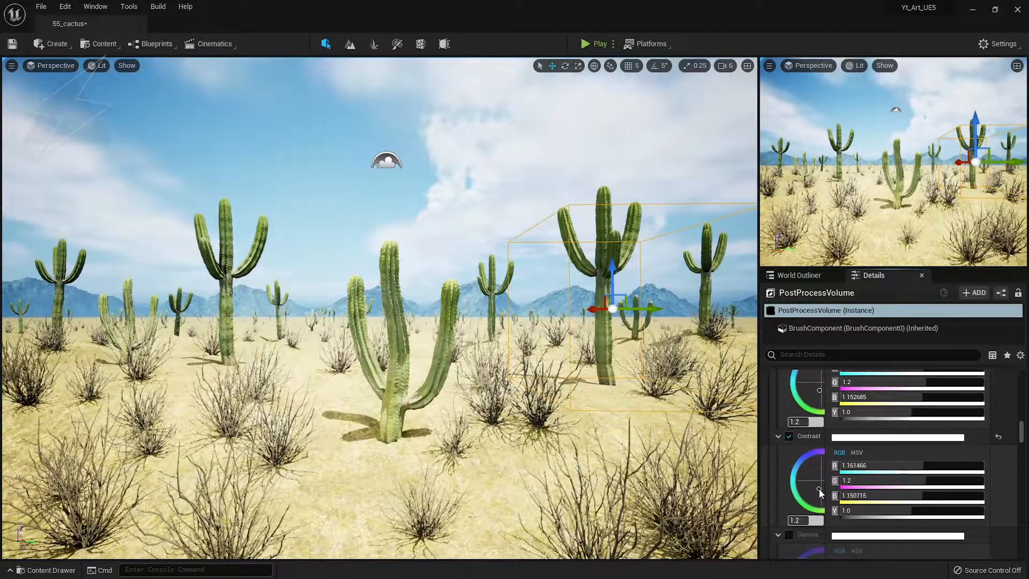
Try a Shadows Saturation override of 1.66
scroll(782, 499, "down", 2)
scroll(803, 477, "down", 20)
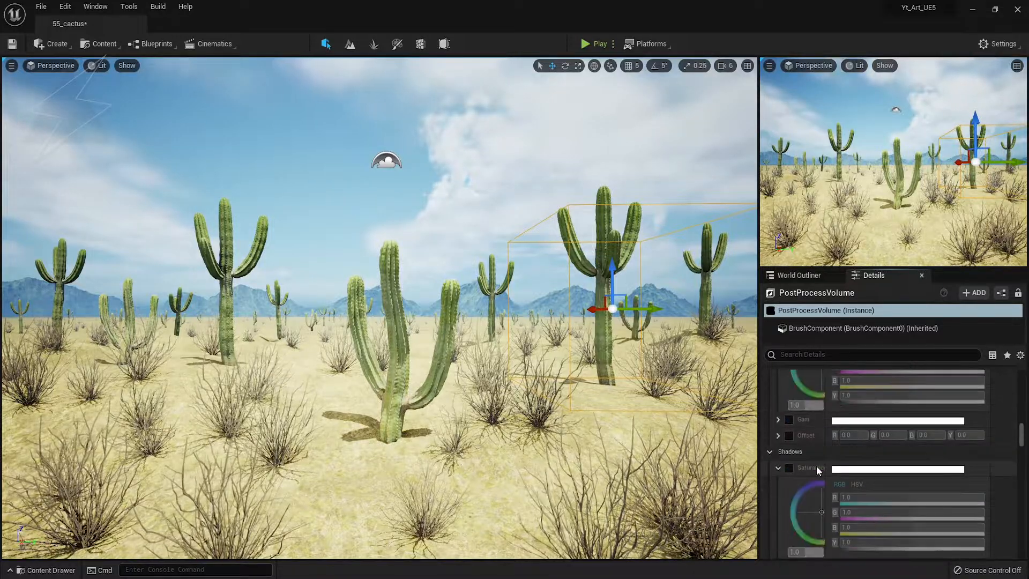
left_click(789, 396)
left_click(788, 397)
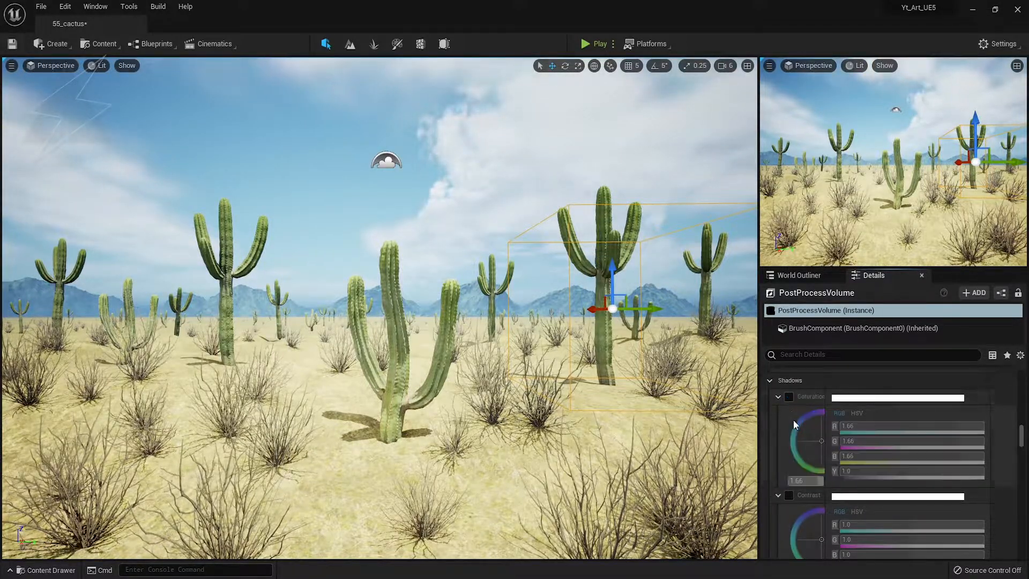
Enable the Midtones Saturation override, set it to 1.1 and shift its color balance so red is about 1.055 and blue about 1.045
scroll(812, 441, "down", 13)
left_click(789, 407)
left_click(798, 492)
type("1")
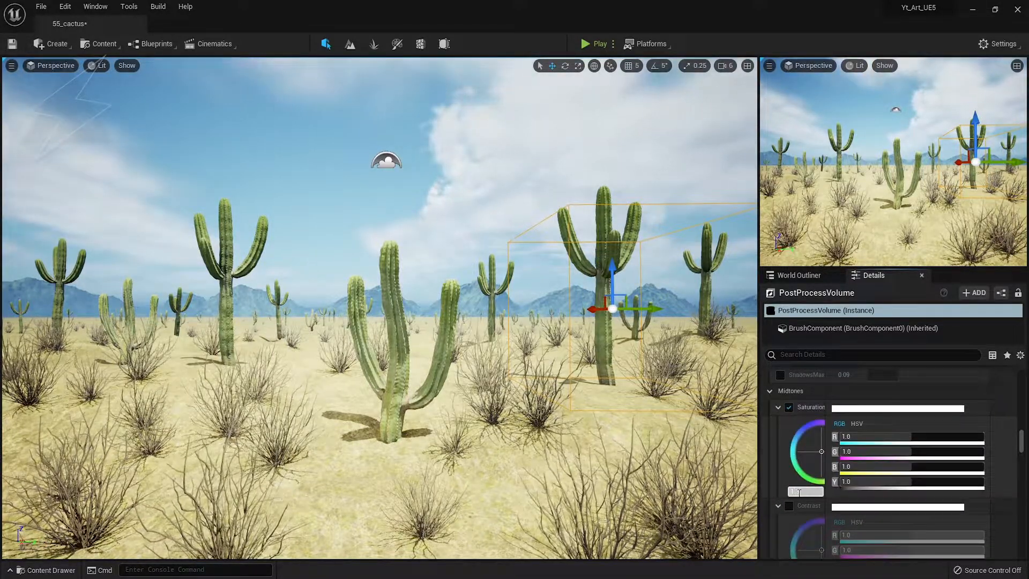
type(".3")
key("Return")
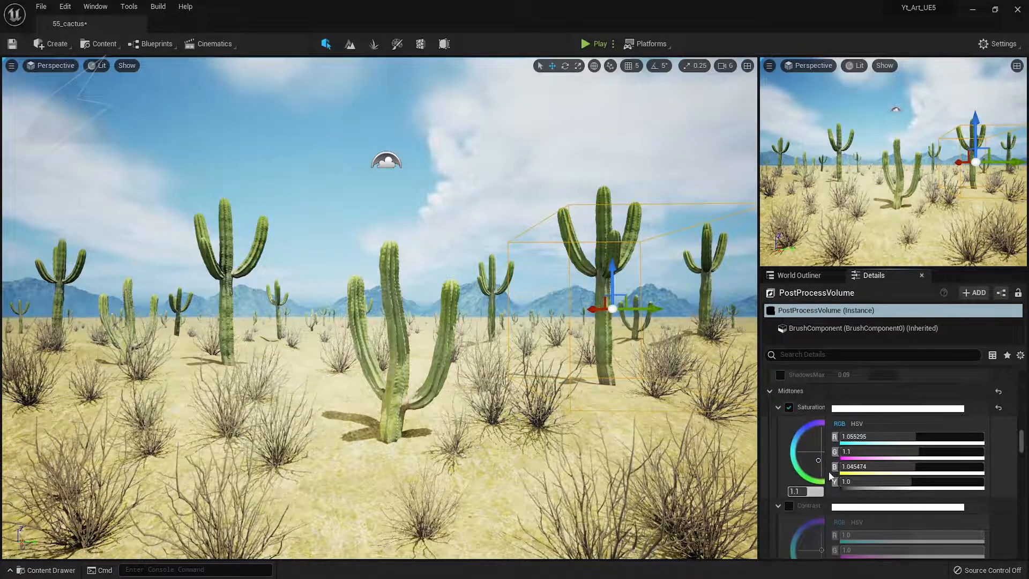
Enable the Midtones Contrast override, set it to 1.1 and nudge its color balance slightly toward green
scroll(833, 471, "down", 3)
left_click(789, 416)
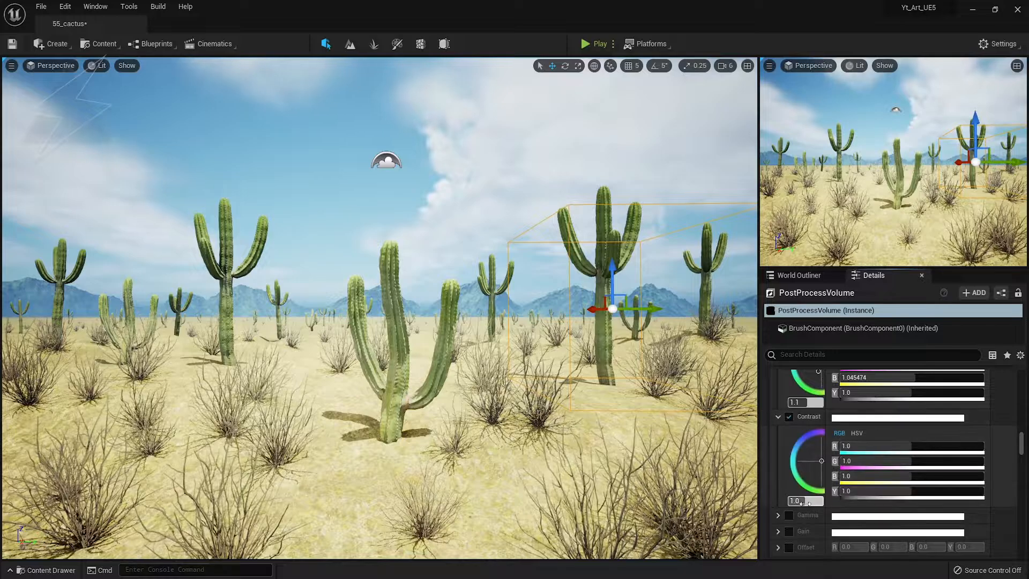
left_click(808, 501)
type("1.1")
key("Return")
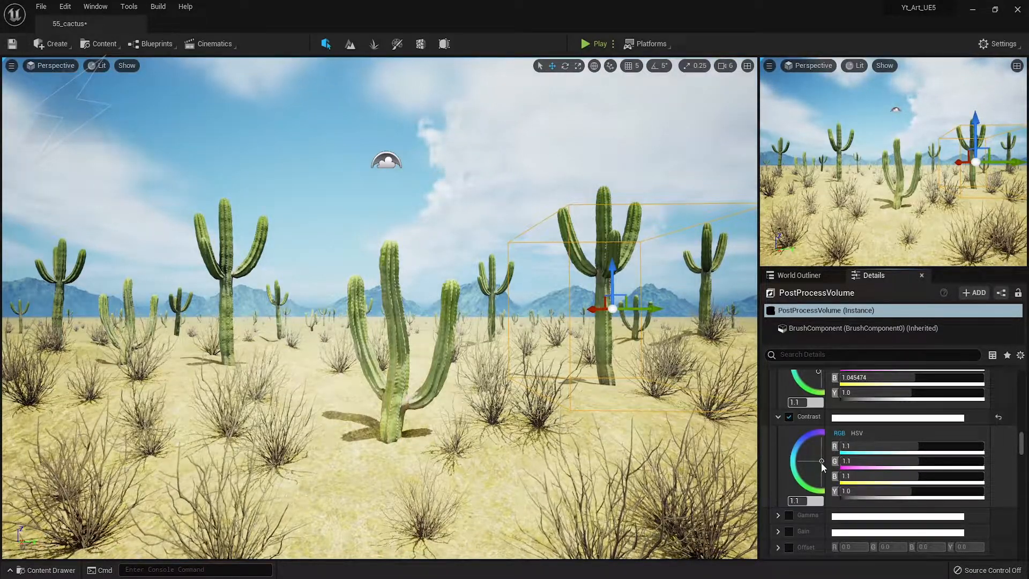
left_click_drag(821, 462, 818, 464)
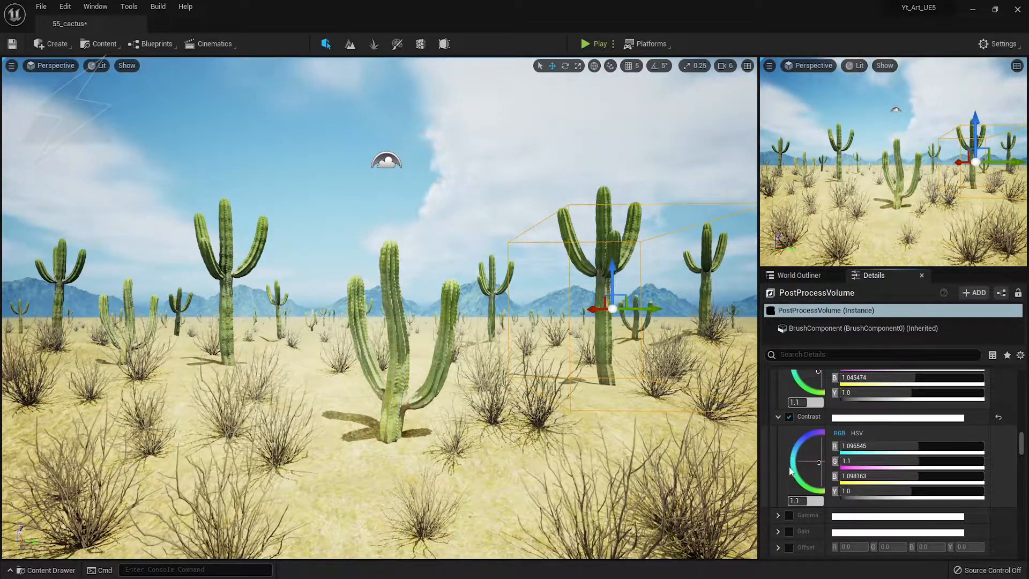
Enable the Film Slope override at its default value of 0.88
scroll(788, 454, "down", 5)
scroll(789, 468, "down", 10)
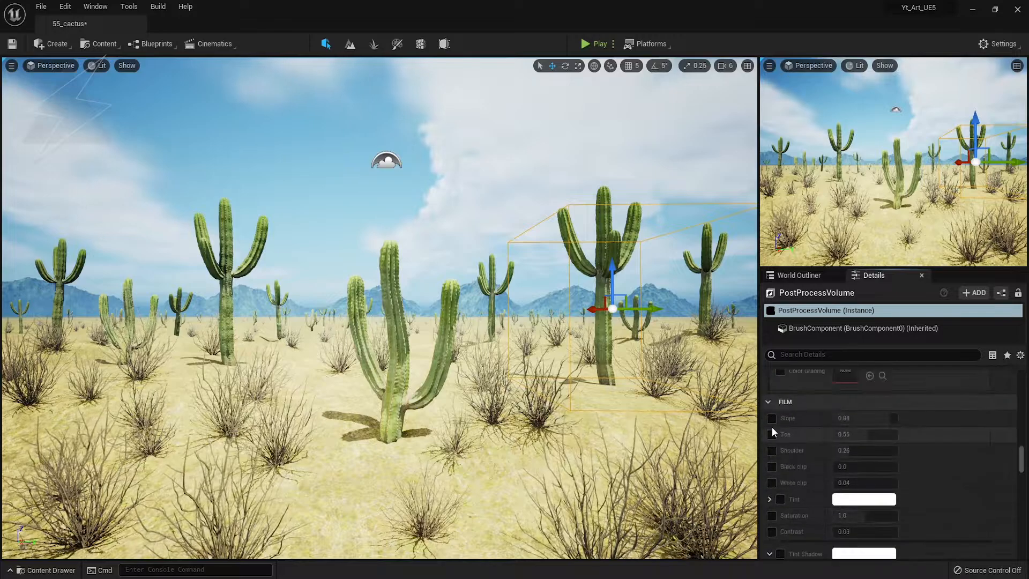
left_click(772, 419)
left_click(867, 418)
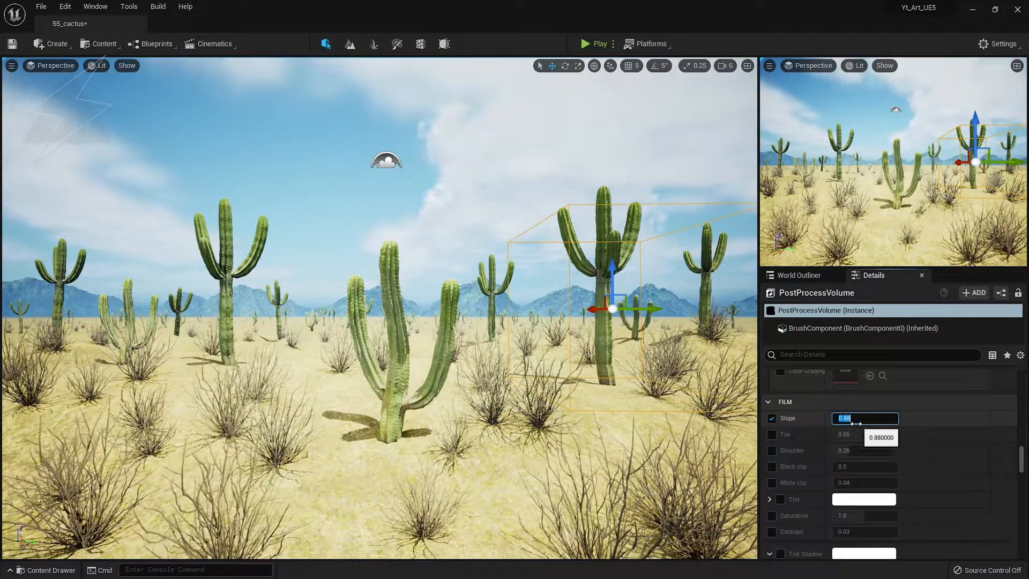
key("Return")
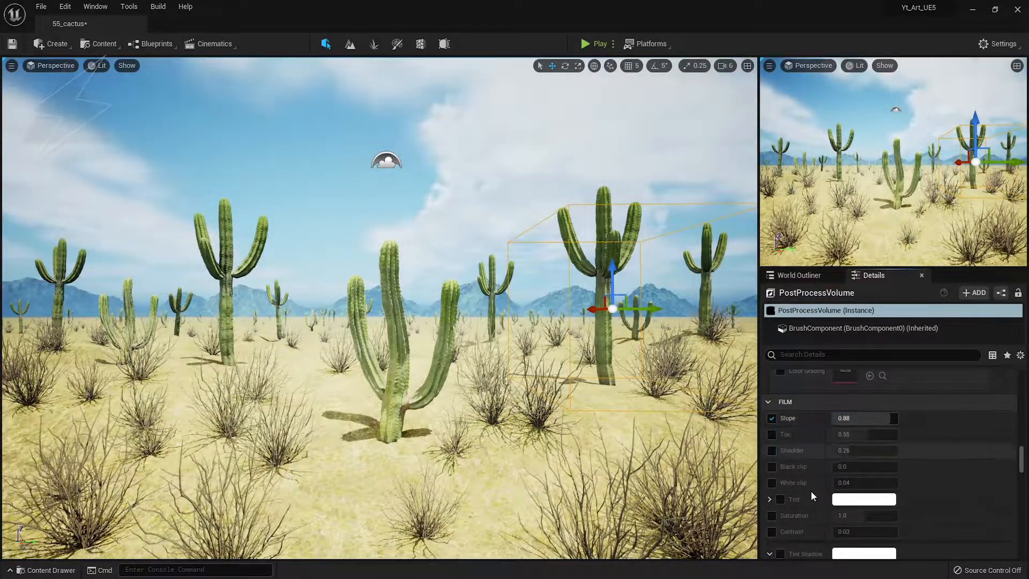
left_click(997, 419)
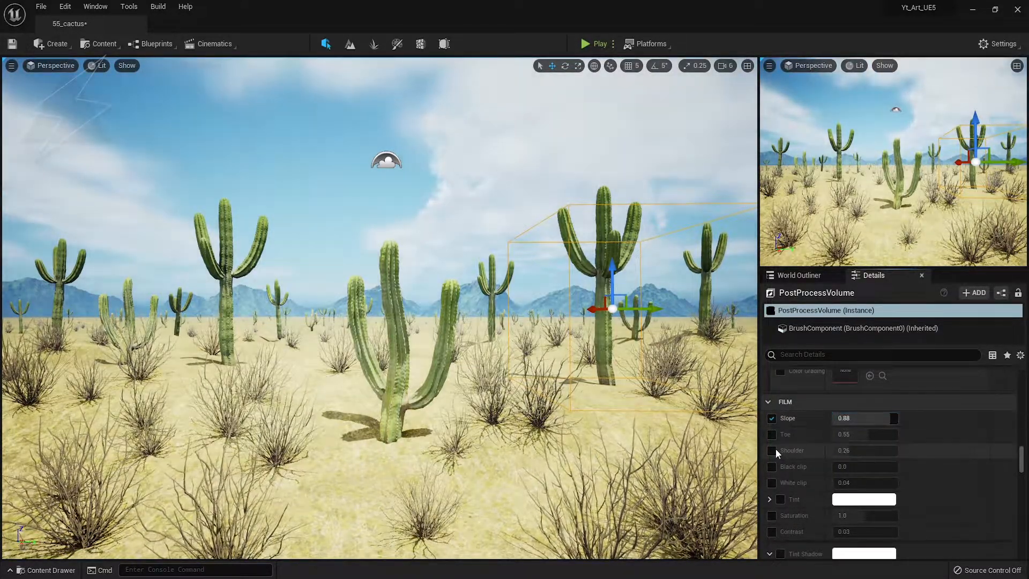
Select the DirectionalLight, try lower intensities of 5 and 8 lux, and set its Intensity to 6 lux
left_click(799, 275)
left_click(819, 333)
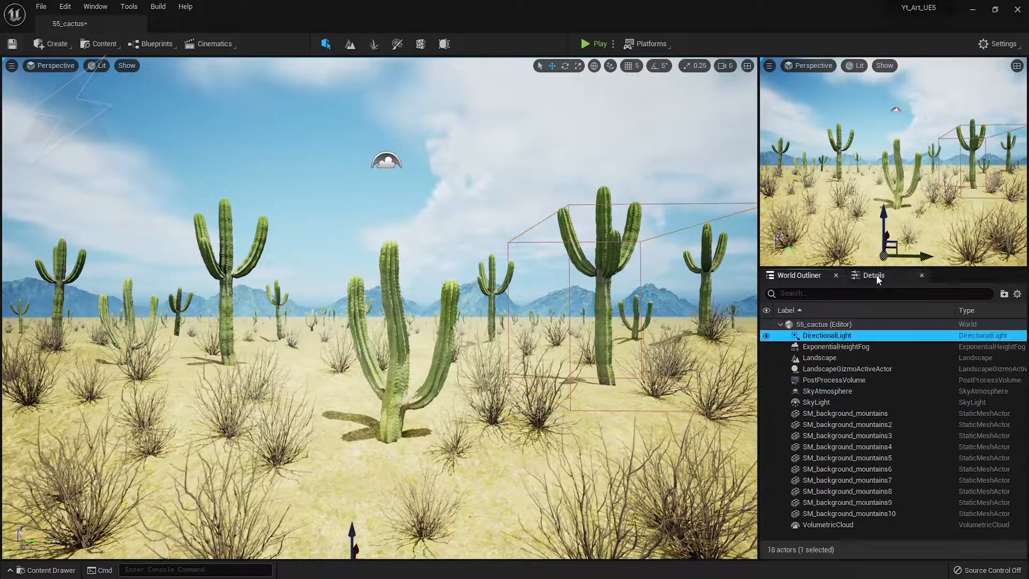
left_click(874, 275)
scroll(821, 436, "down", 5)
scroll(821, 439, "up", 10)
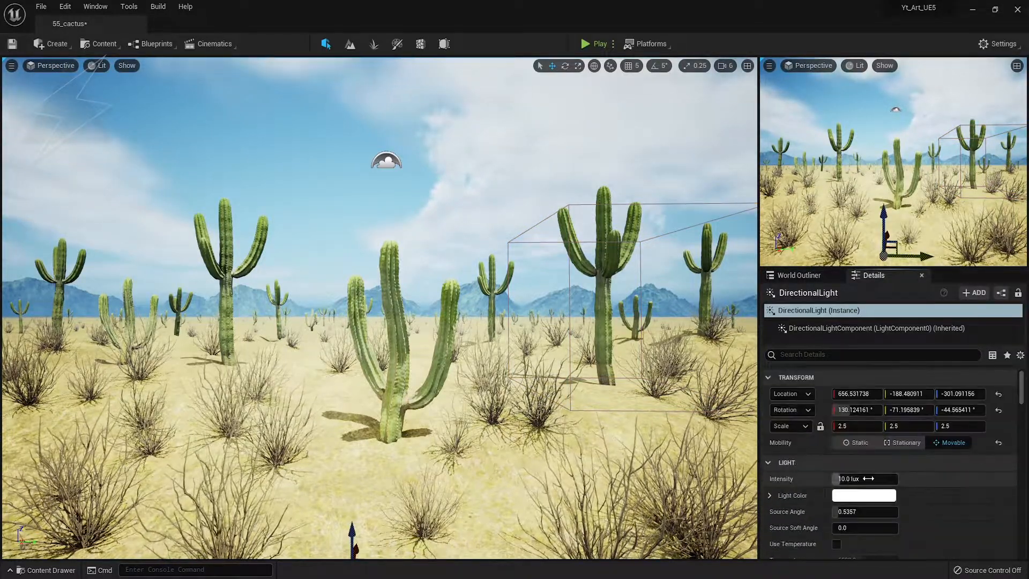
left_click(873, 478)
type("5")
key("Return")
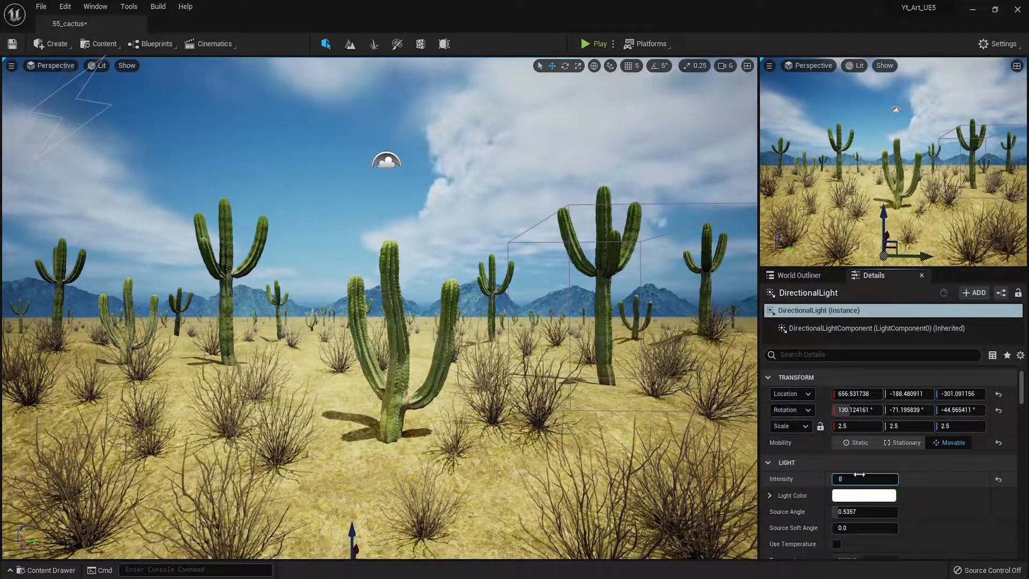
key("Return")
left_click(859, 478)
type("6")
key("Return")
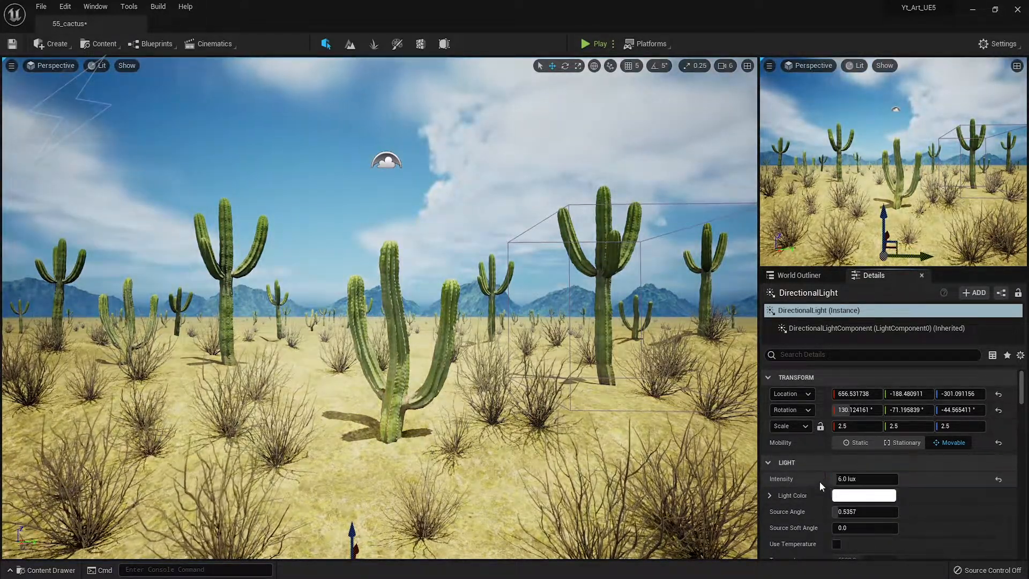
Select the ExponentialHeightFog and reduce its Fog Density to 0.006 and its Fog Height Falloff to about 0.097
left_click(798, 274)
left_click(804, 347)
left_click(873, 275)
left_click(864, 478)
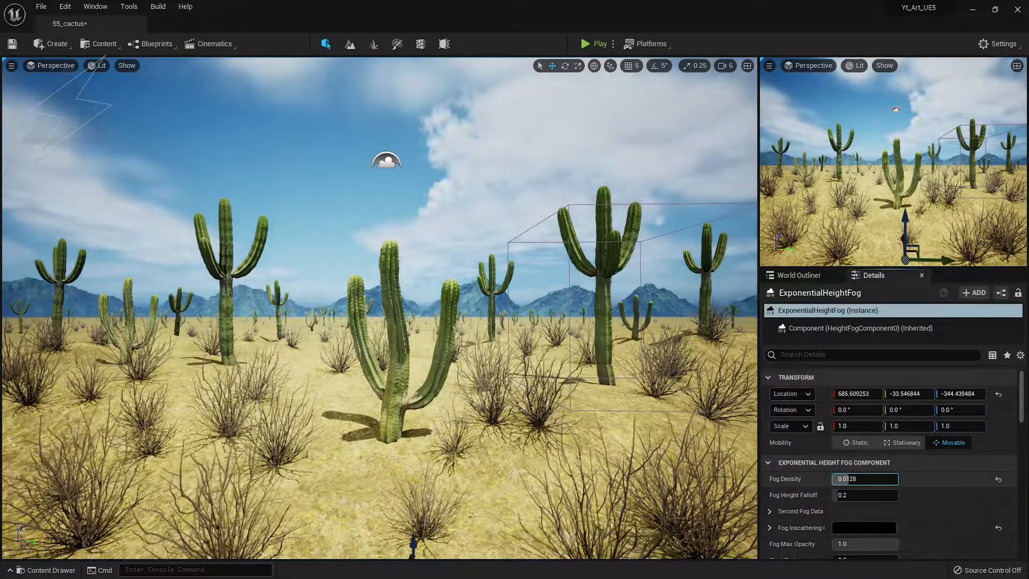
left_click(798, 275)
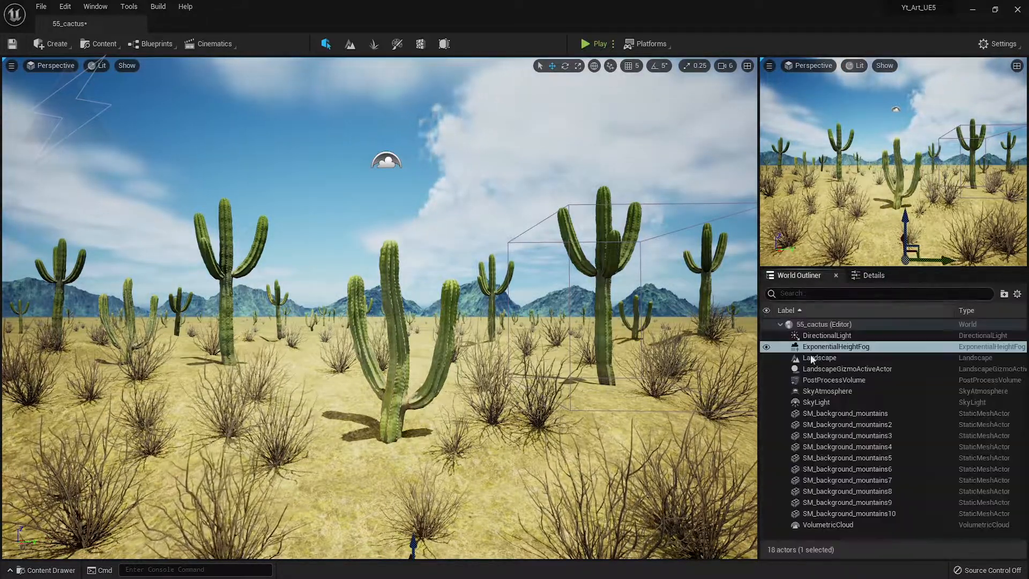
left_click(873, 275)
left_click(864, 494)
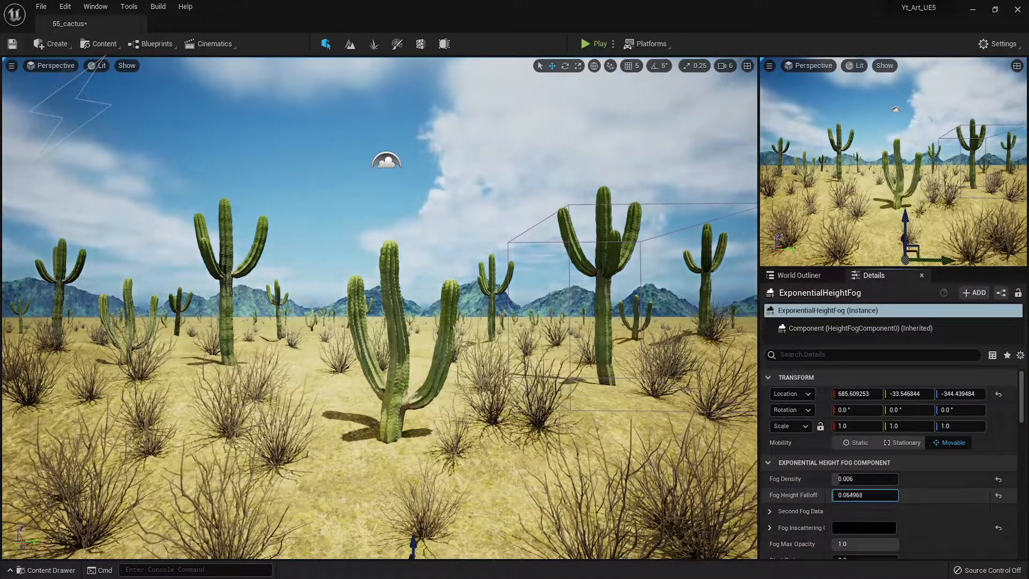
left_click_drag(865, 494, 866, 495)
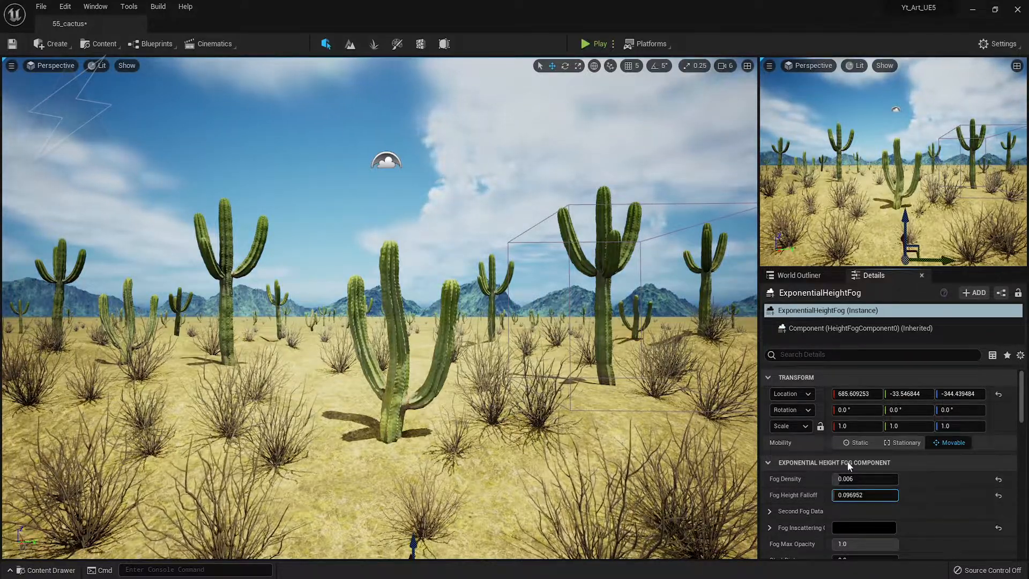
mouse_move(523, 415)
right_mouse_down()
mouse_move(512, 414)
mouse_move(523, 415)
right_mouse_up()
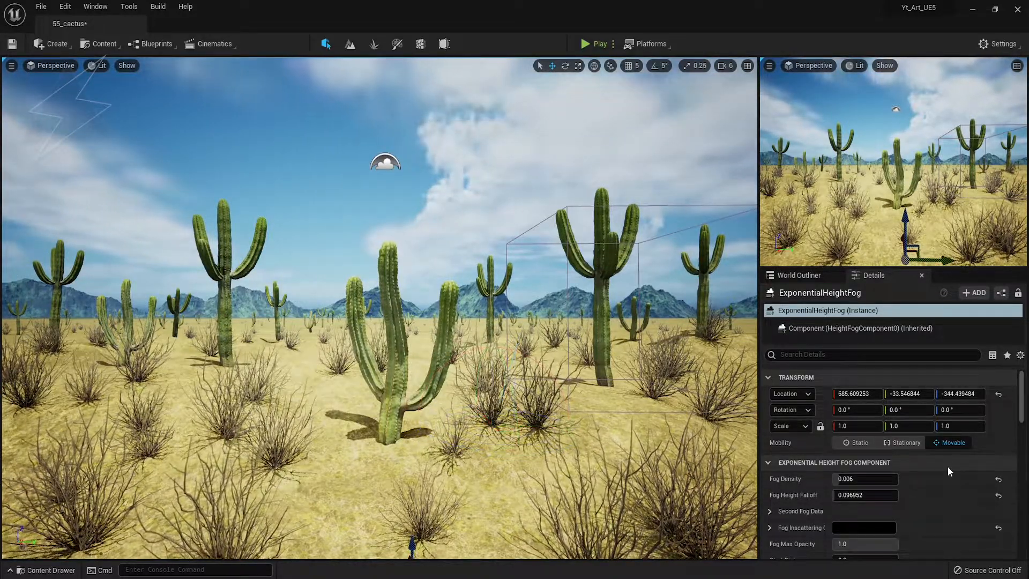
Select the SkyLight, turn off Real Time Capture and change its Source Type to SLS Specified Cubemap
left_click(799, 275)
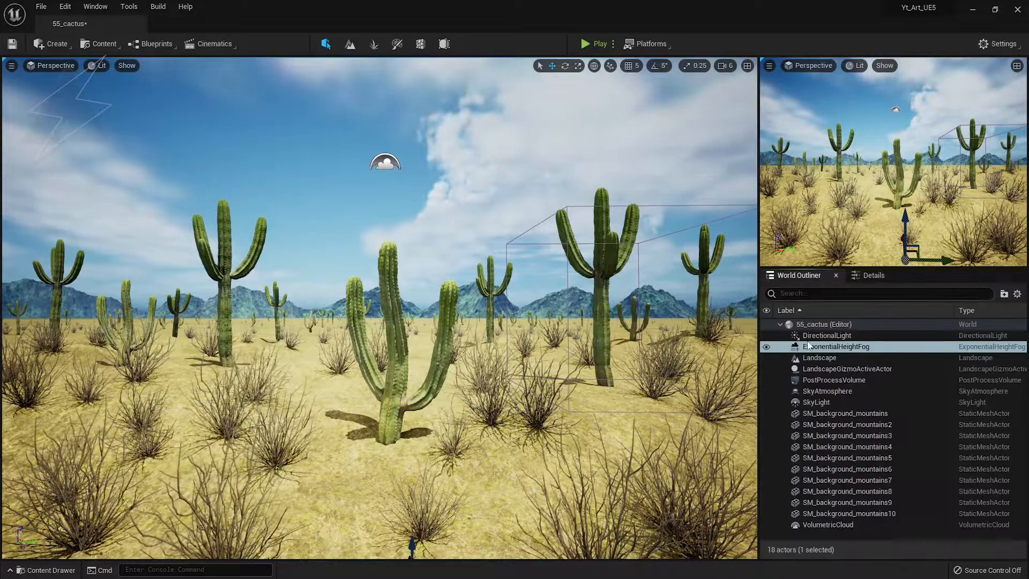
left_click(828, 400)
left_click(869, 274)
scroll(869, 480, "down", 2)
left_click(835, 425)
left_click(865, 441)
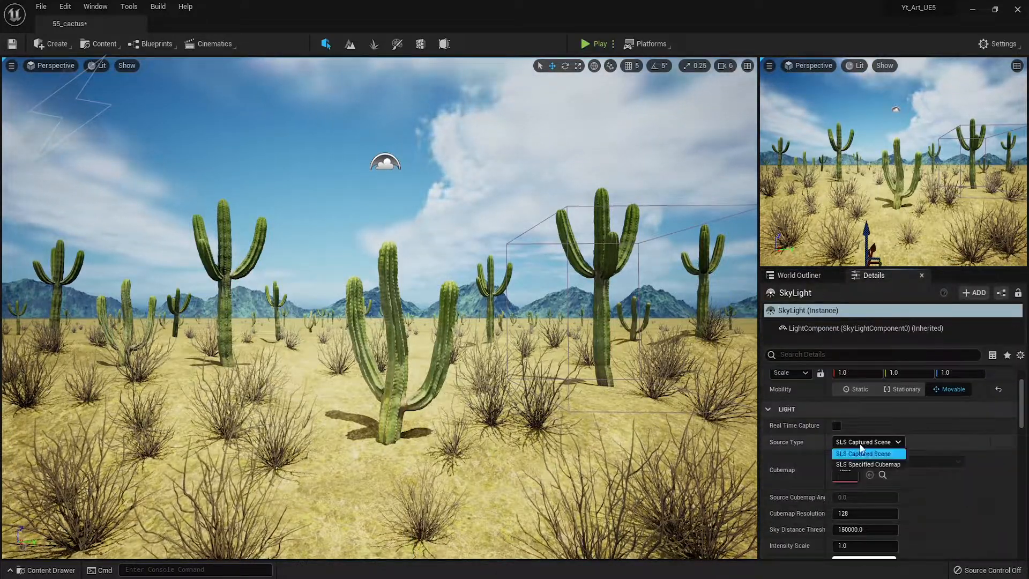
left_click(865, 462)
Compare abandoned_slipway_4k and other cubemaps on the SkyLight, and assign HDRI_Epic_Courtyard_Daylight as its Cubemap
left_click(900, 462)
left_click(900, 304)
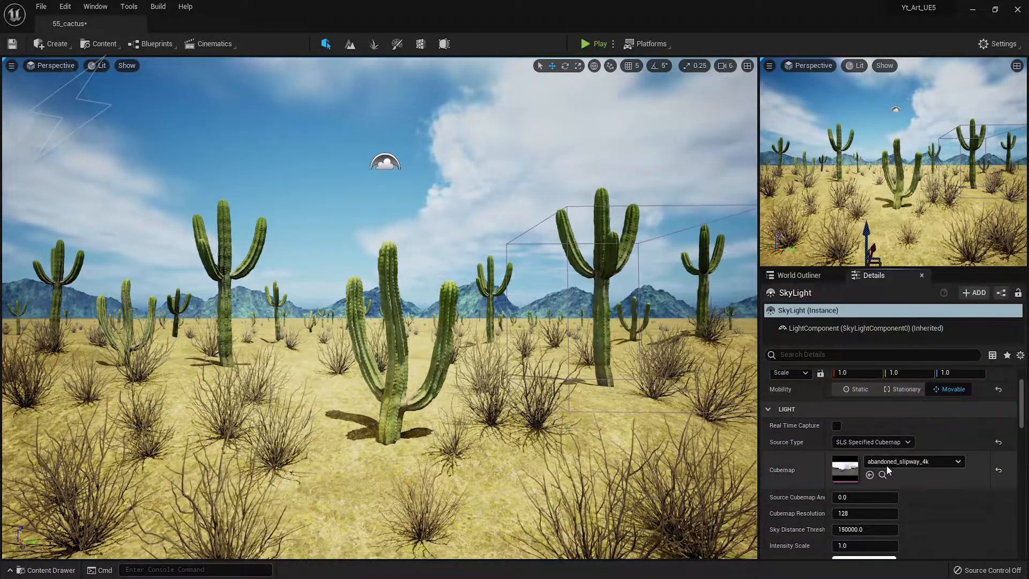
left_click(886, 462)
left_click(905, 324)
left_click(905, 461)
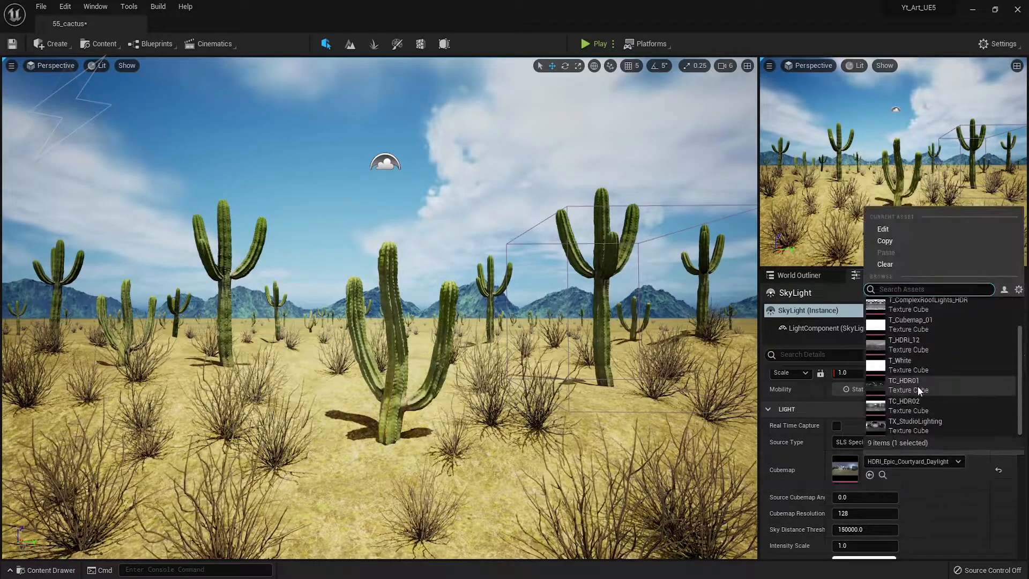
left_click(905, 420)
left_click(906, 462)
scroll(917, 375, "up", 3)
left_click(910, 328)
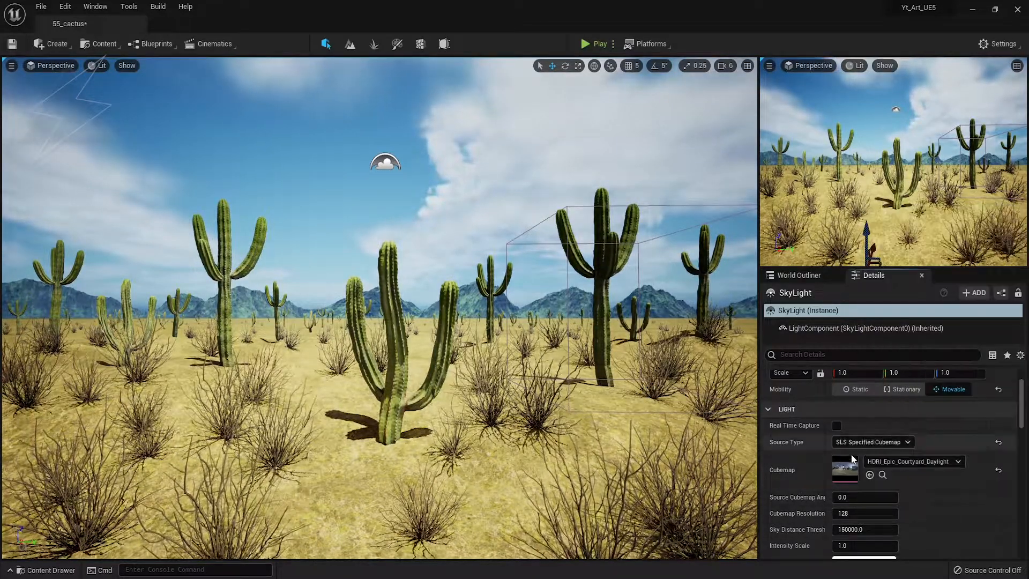
left_click(799, 274)
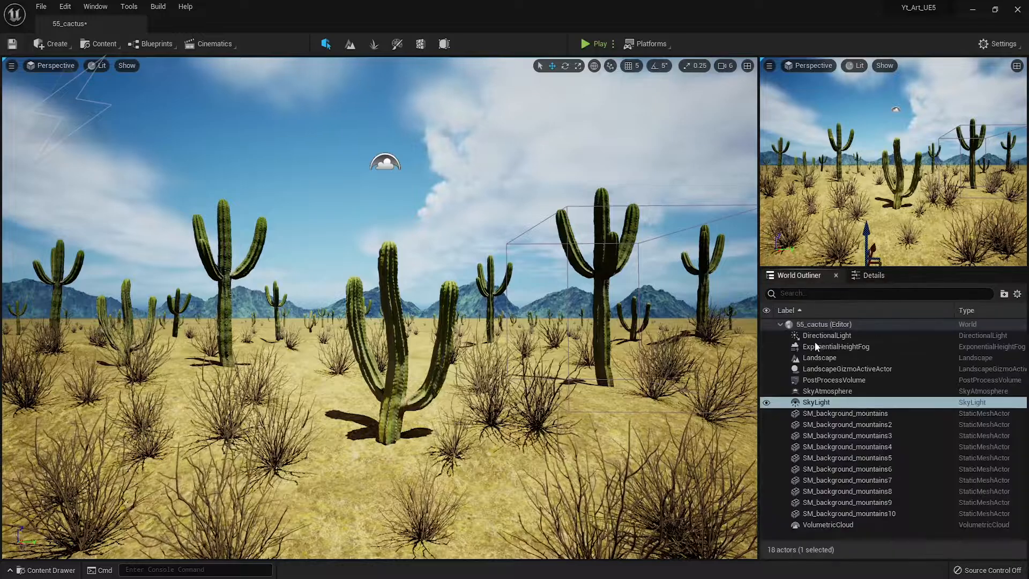
left_click(809, 356)
left_click(874, 275)
scroll(876, 444, "down", 5)
Select the PostProcessVolume and toggle its global Contrast and Midtones overrides to compare their effect on the scene
left_click(798, 275)
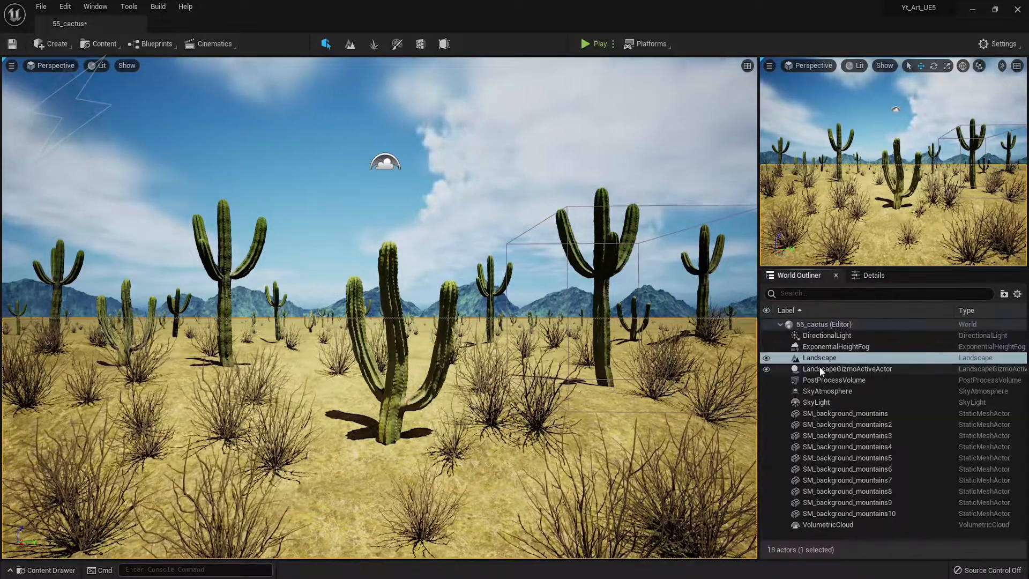
left_click(814, 377)
left_click(873, 275)
scroll(850, 477, "down", 5)
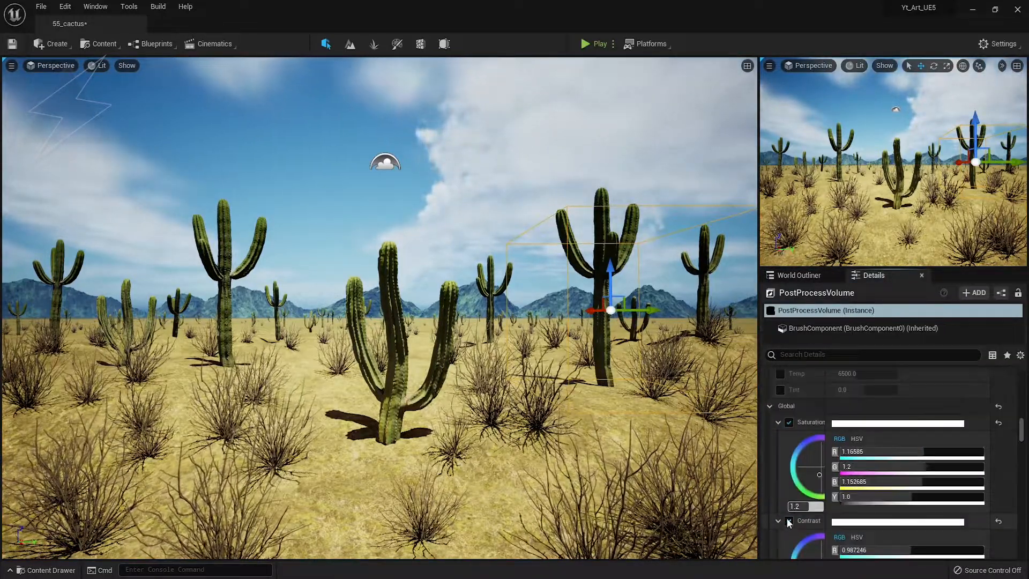
scroll(851, 480, "down", 10)
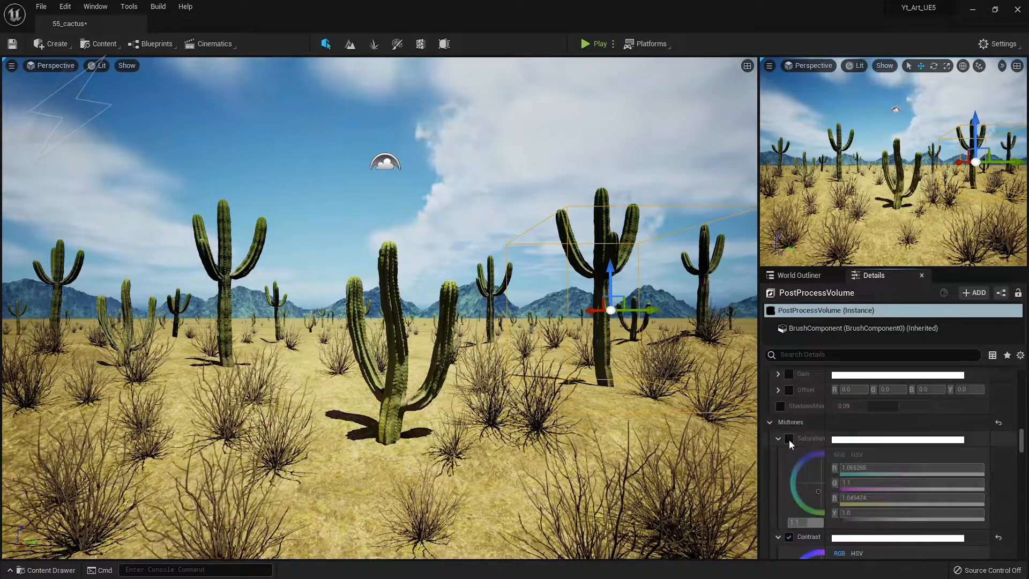
scroll(789, 439, "down", 2)
left_click(789, 501)
scroll(810, 482, "up", 12)
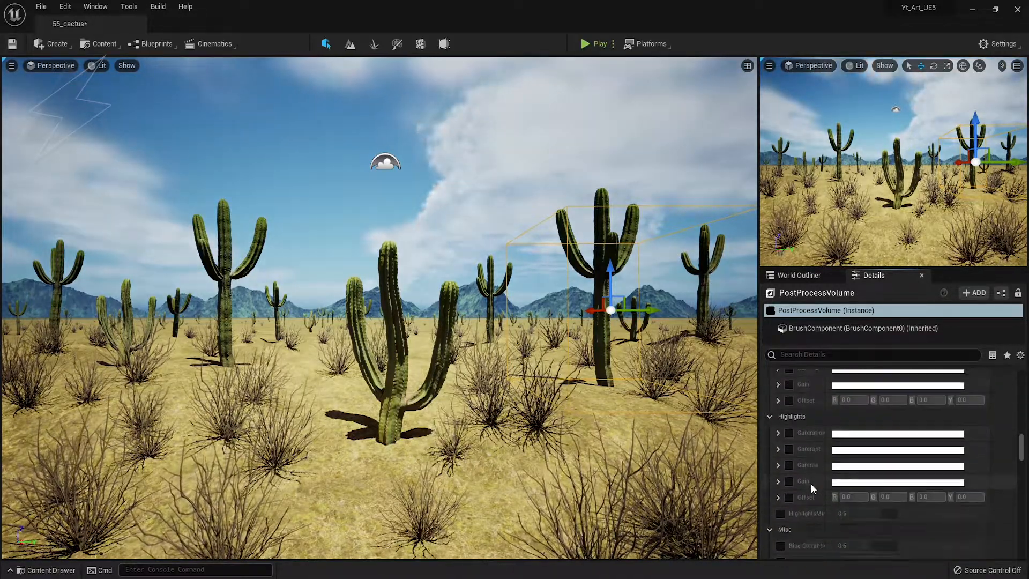
scroll(809, 481, "down", 3)
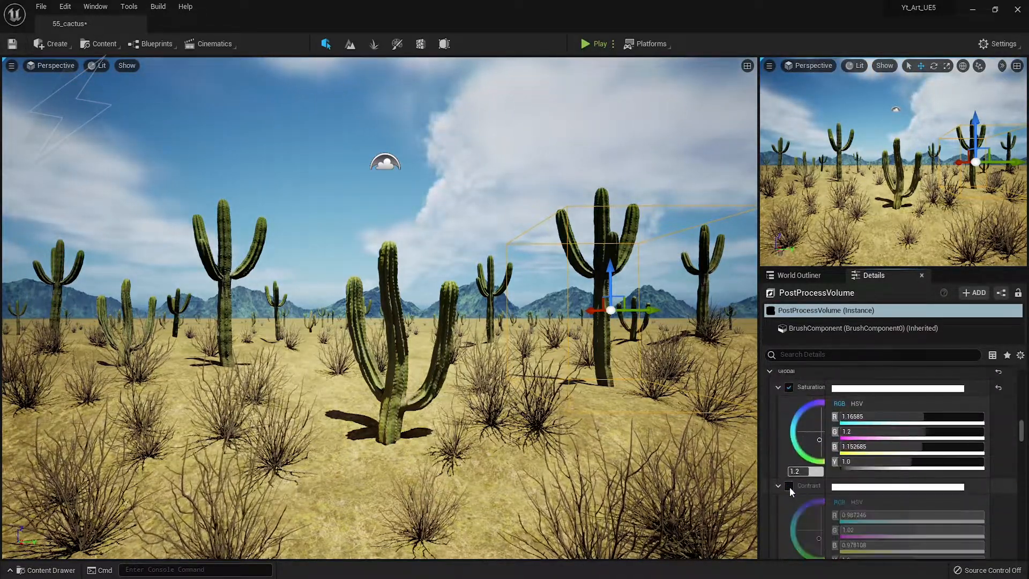
scroll(816, 456, "up", 3)
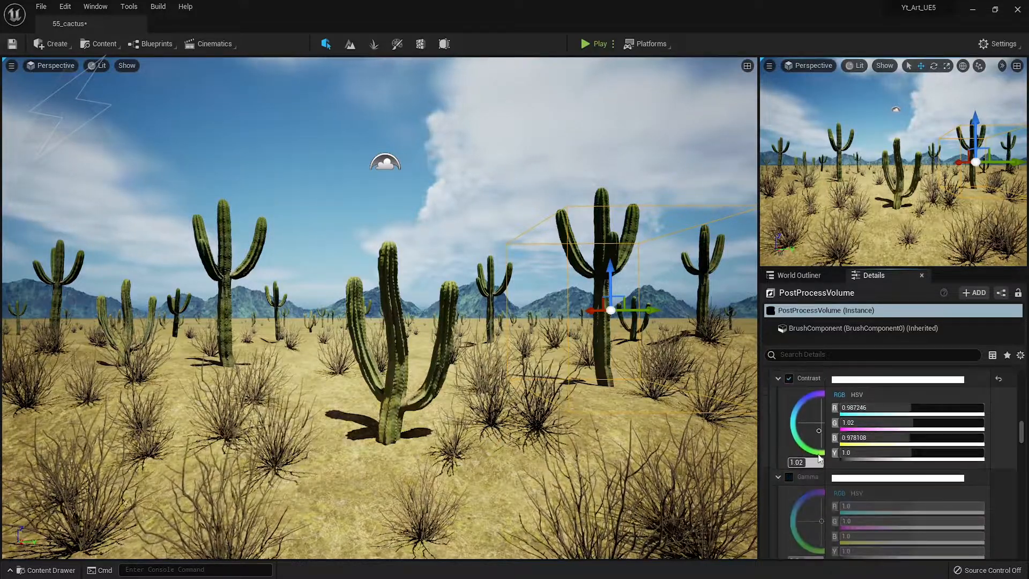
left_click(803, 277)
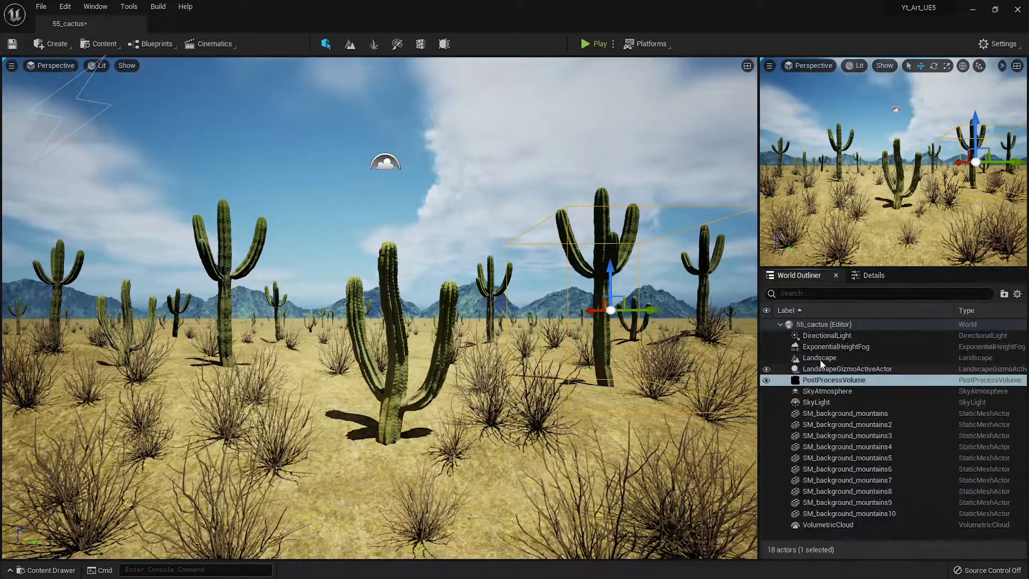
Select the SkyLight and turn its Real Time Capture on
left_click(816, 402)
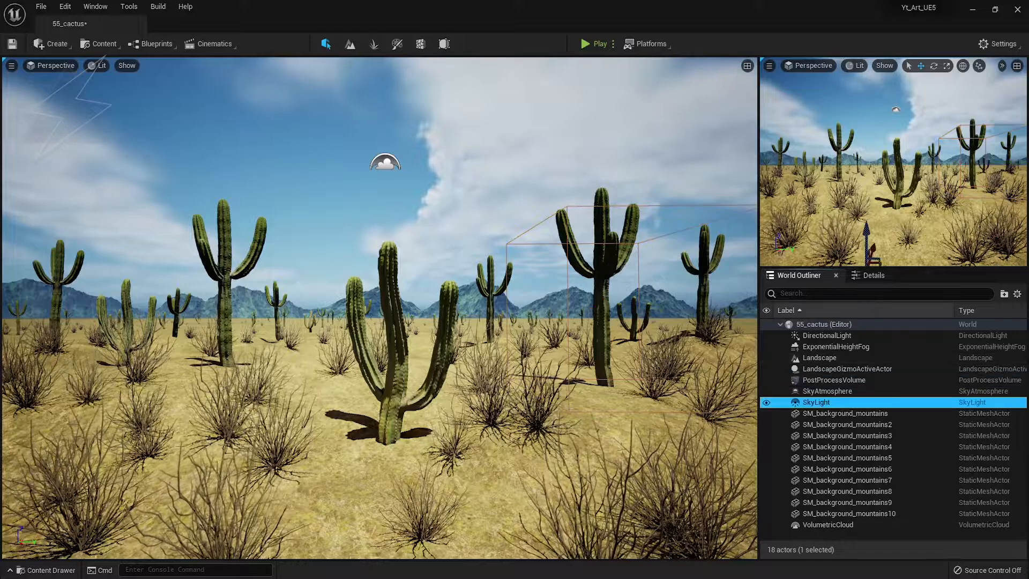
left_click(873, 275)
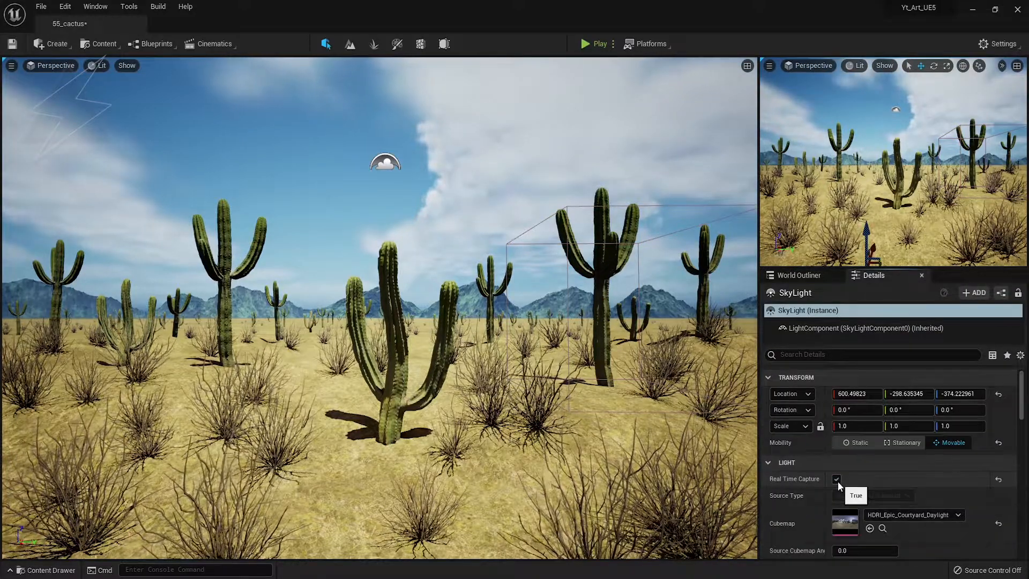
left_click(837, 479)
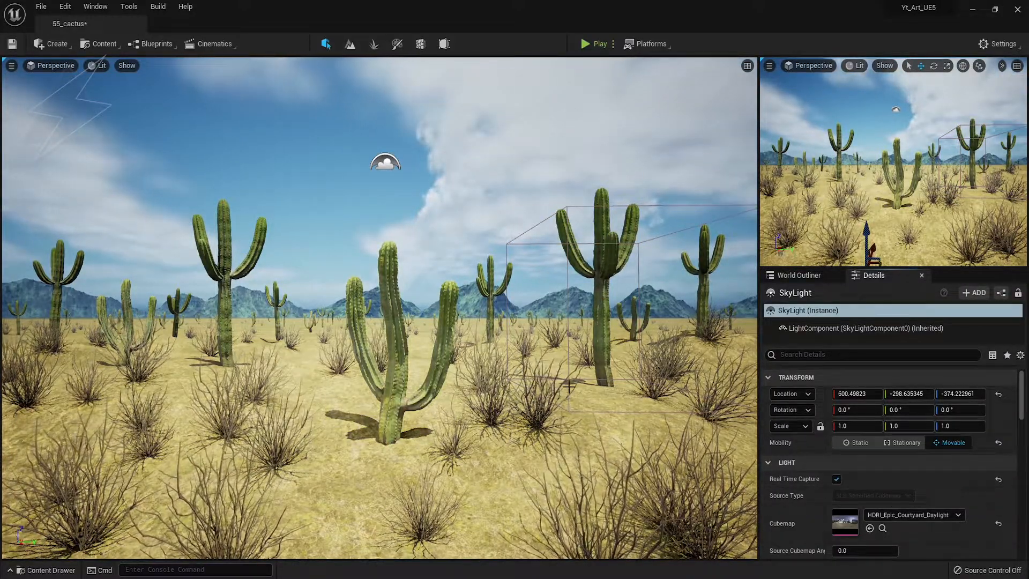
Select the PostProcessVolume and shift its global Saturation color balance close to neutral, with green about 1.197 and blue about 1.195
left_click(803, 275)
left_click(812, 379)
left_click(864, 275)
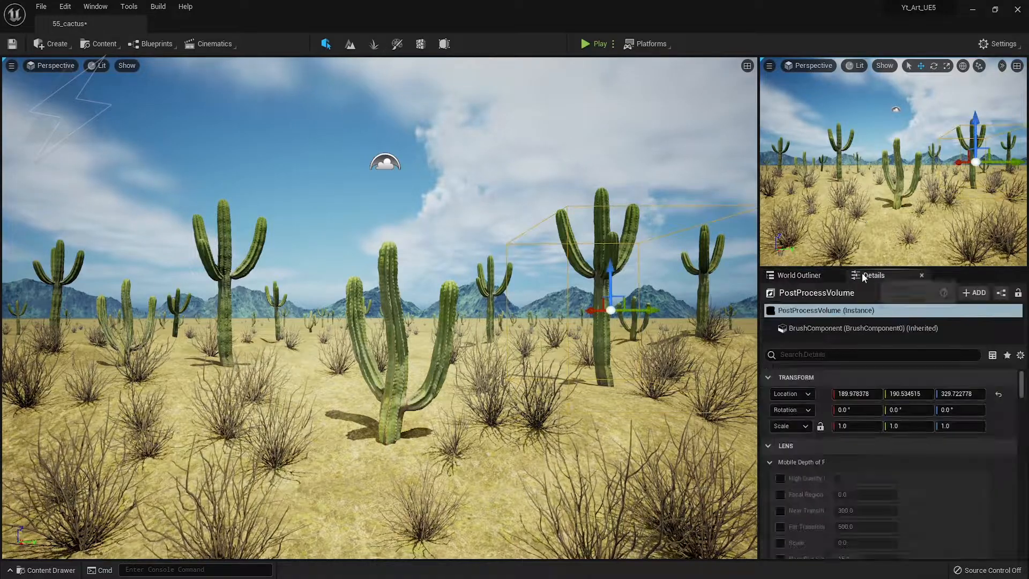
scroll(883, 487, "down", 12)
scroll(883, 484, "down", 10)
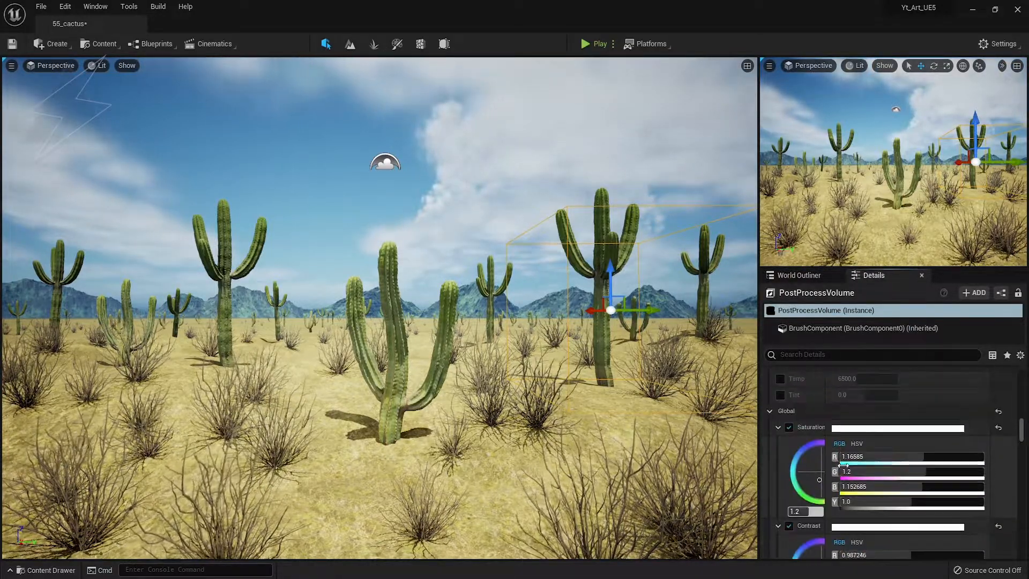
left_click_drag(810, 474, 821, 464)
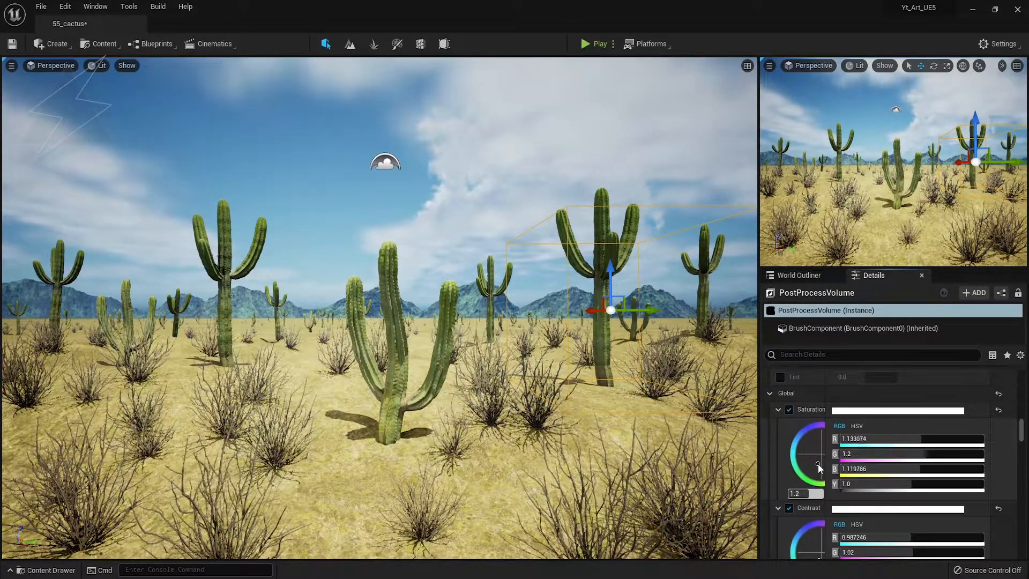
scroll(819, 462, "down", 3)
scroll(823, 463, "up", 2)
left_click_drag(825, 465, 868, 452)
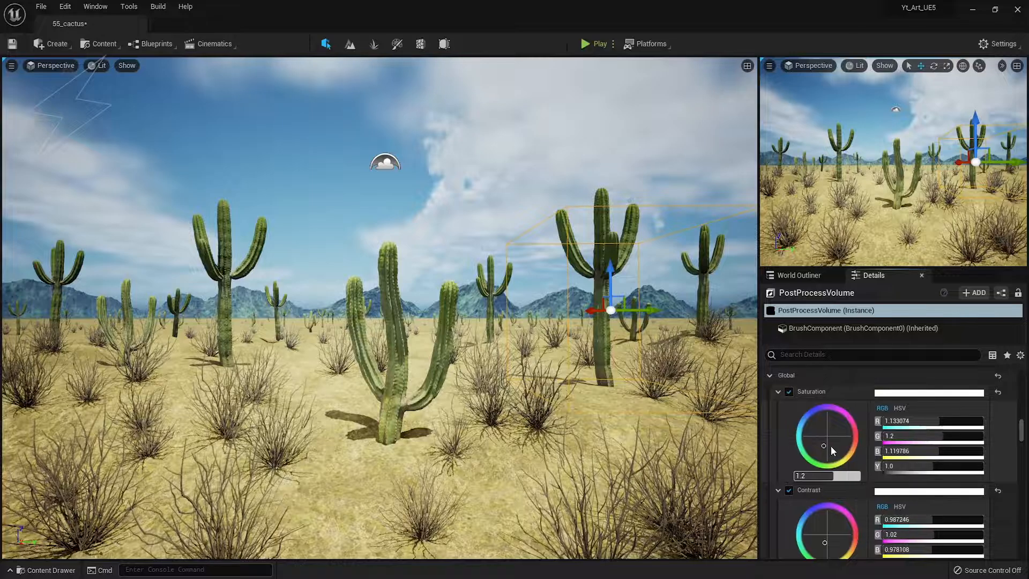
left_click_drag(799, 443, 830, 435)
Fine-tune the color balance of the PostProcessVolume's global Contrast grading
scroll(828, 447, "down", 2)
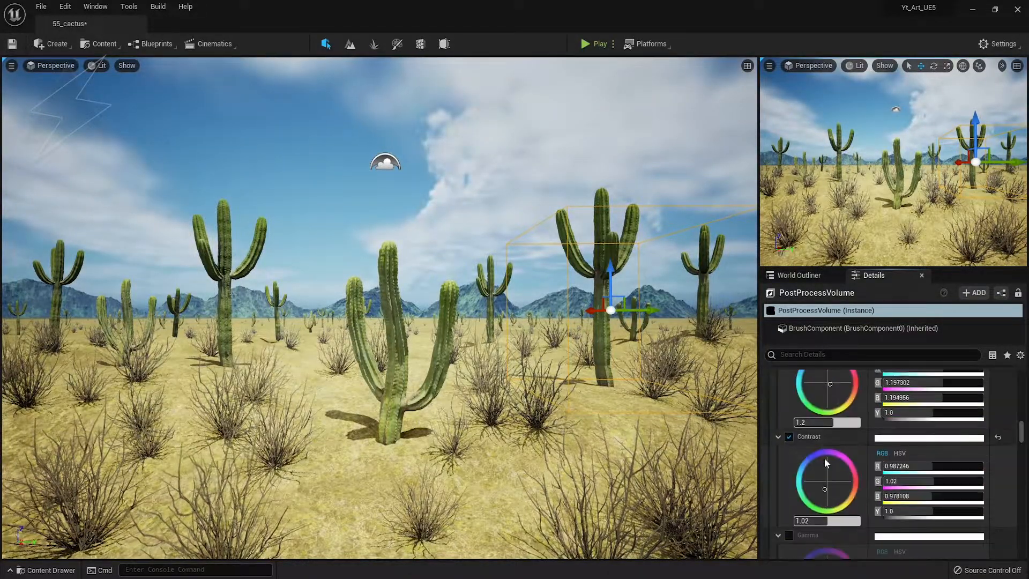
left_click_drag(824, 482, 827, 457)
scroll(828, 489, "down", 2)
scroll(826, 503, "up", 1)
scroll(829, 435, "up", 1)
left_click_drag(827, 405, 824, 404)
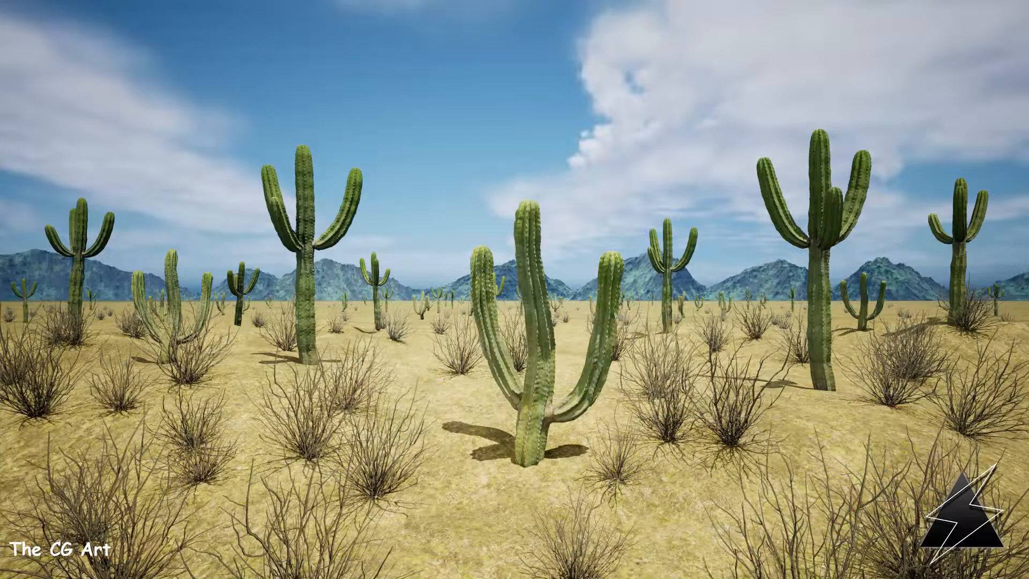